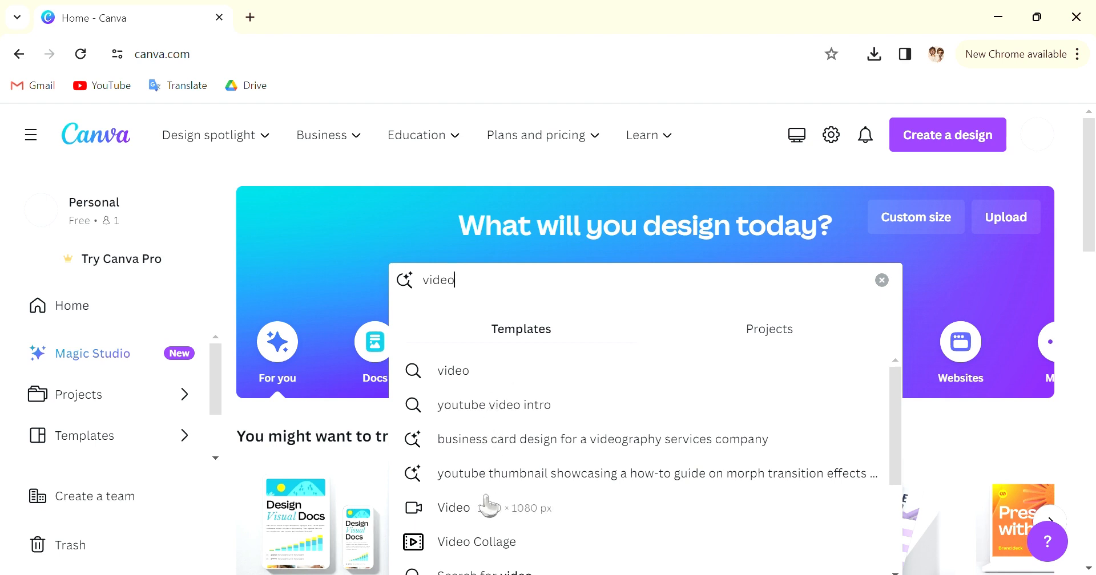
Choose the Video design type from the search suggestions and create a blank video design.
{"action": "left_click", "coordinate": [453, 510]}
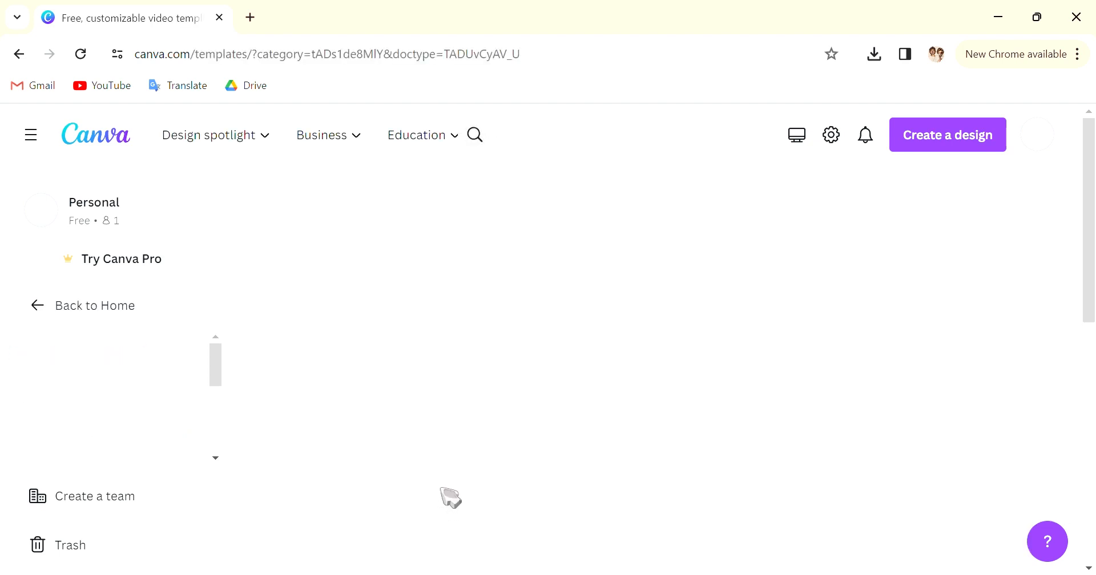
{"action": "scroll", "coordinate": [457, 502], "scroll_direction": "down", "scroll_amount": 5}
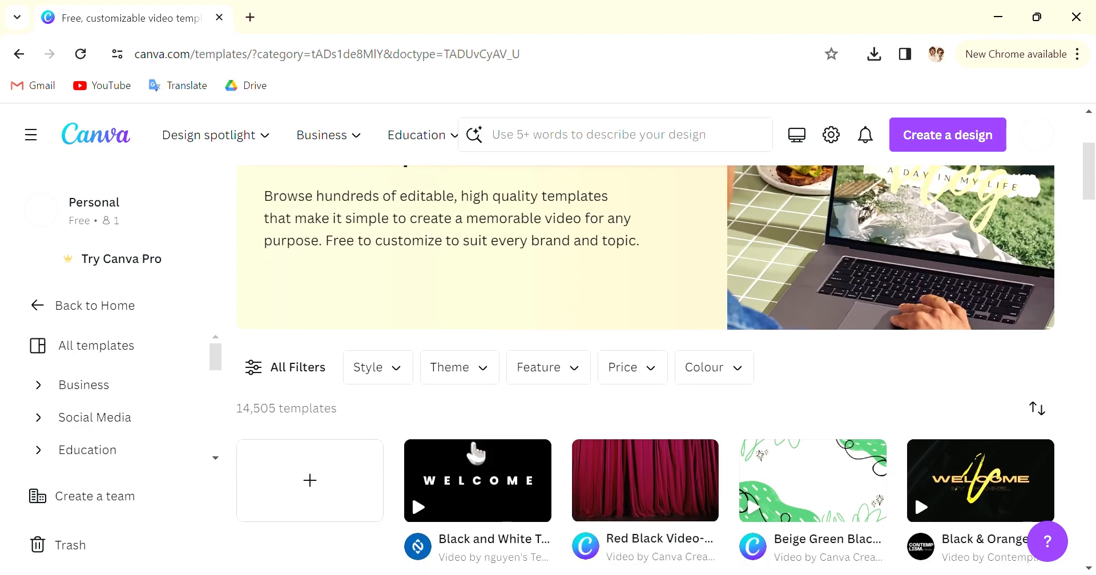
{"action": "left_click", "coordinate": [307, 440]}
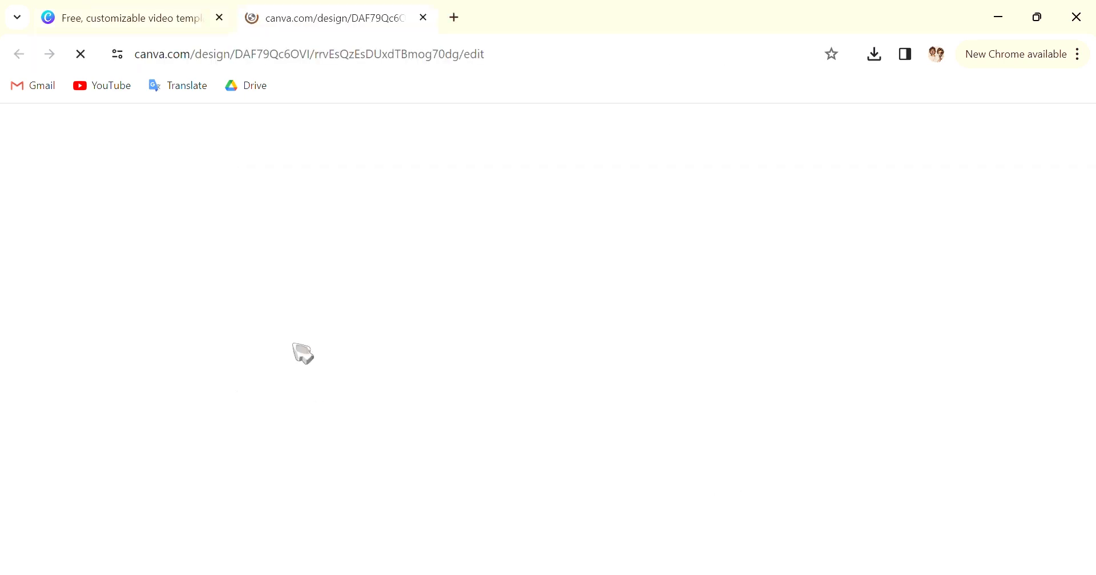
Look through the ready-made video templates and return to the blank video design.
{"action": "left_click", "coordinate": [120, 17]}
{"action": "scroll", "coordinate": [599, 255], "scroll_direction": "down", "scroll_amount": 2}
{"action": "scroll", "coordinate": [596, 254], "scroll_direction": "down", "scroll_amount": 2}
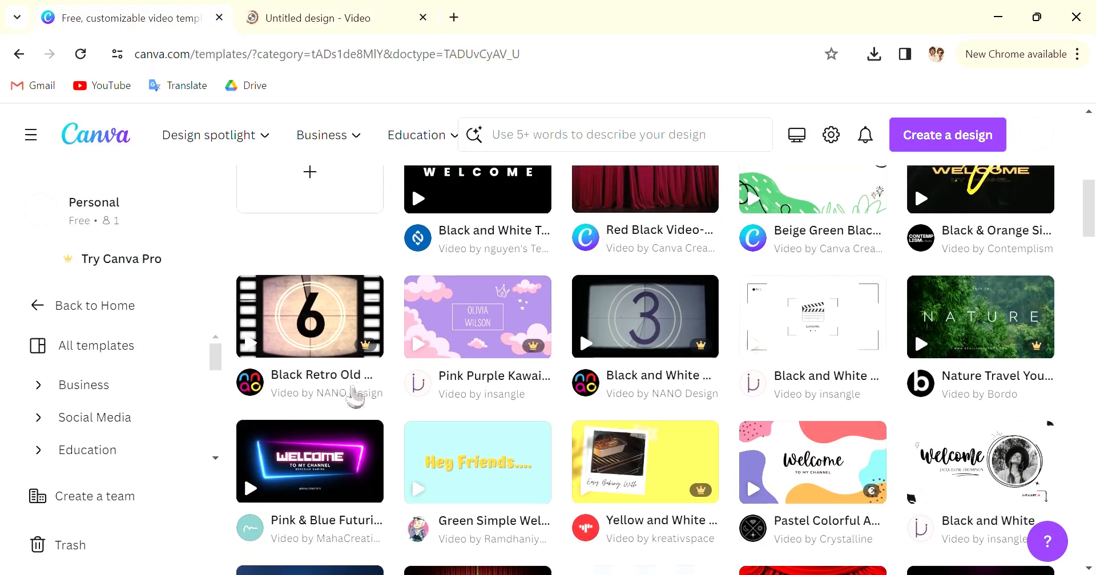
{"action": "left_click", "coordinate": [301, 26]}
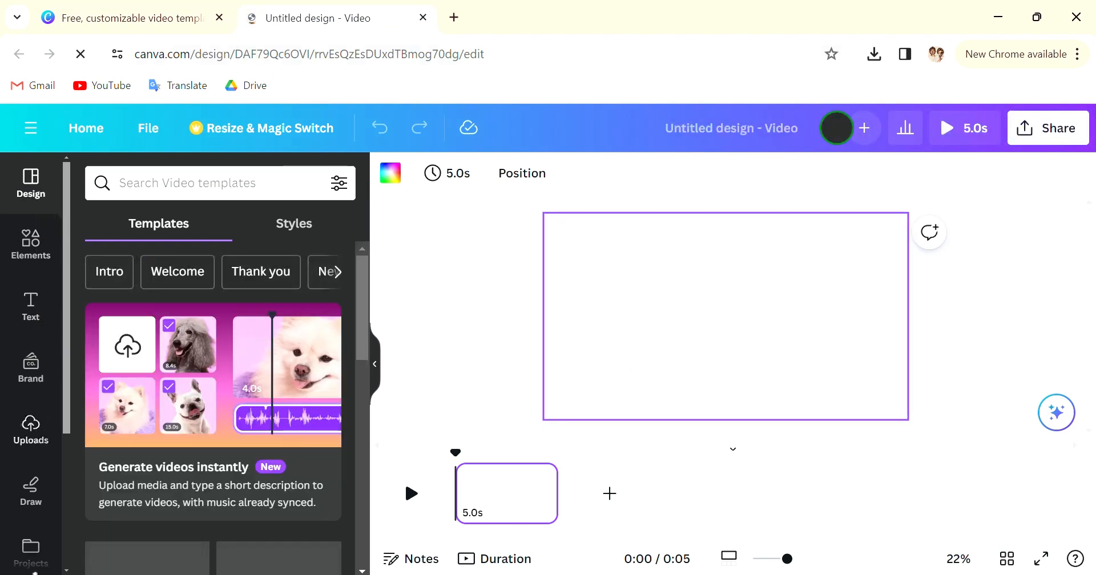
Search the Canva apps for "heyg" and choose the HeyGen AI Avatars suggestion.
{"action": "scroll", "coordinate": [35, 434], "scroll_direction": "down", "scroll_amount": 2}
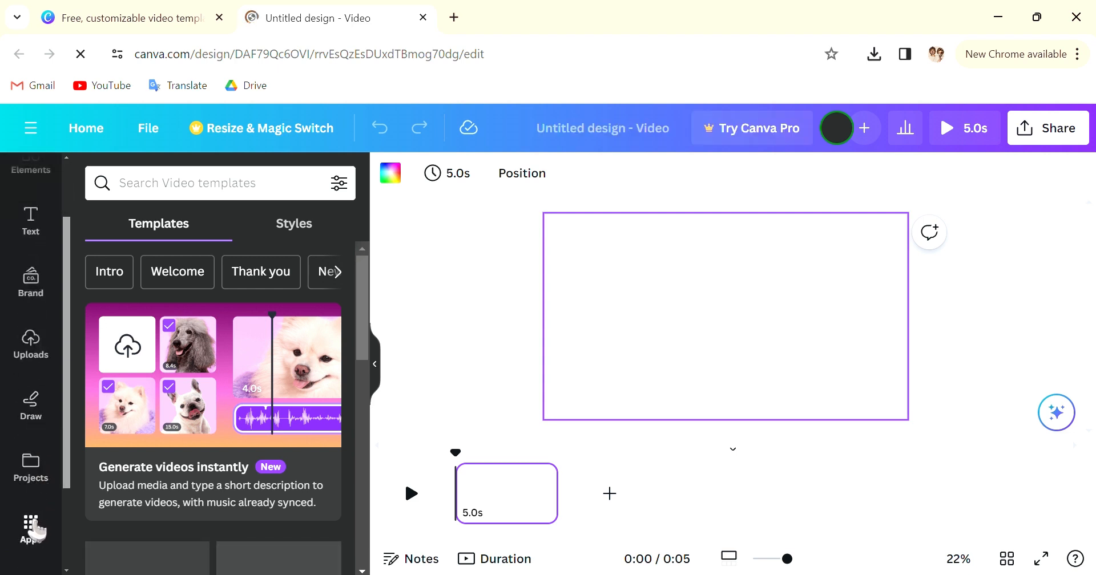
{"action": "scroll", "coordinate": [34, 528], "scroll_direction": "down", "scroll_amount": 1}
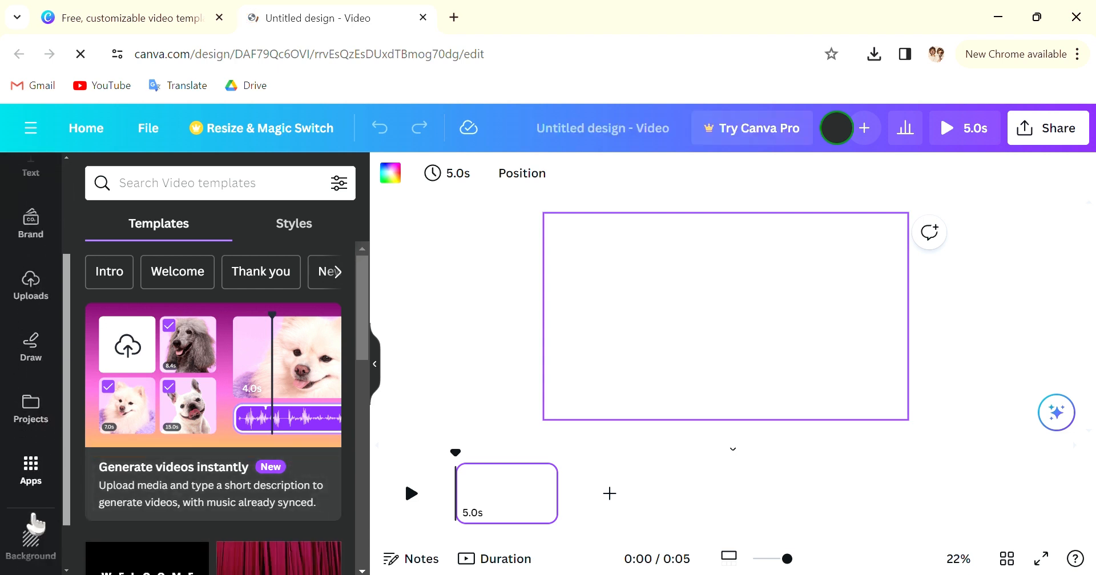
{"action": "scroll", "coordinate": [35, 513], "scroll_direction": "down", "scroll_amount": 1}
{"action": "left_click", "coordinate": [54, 405]}
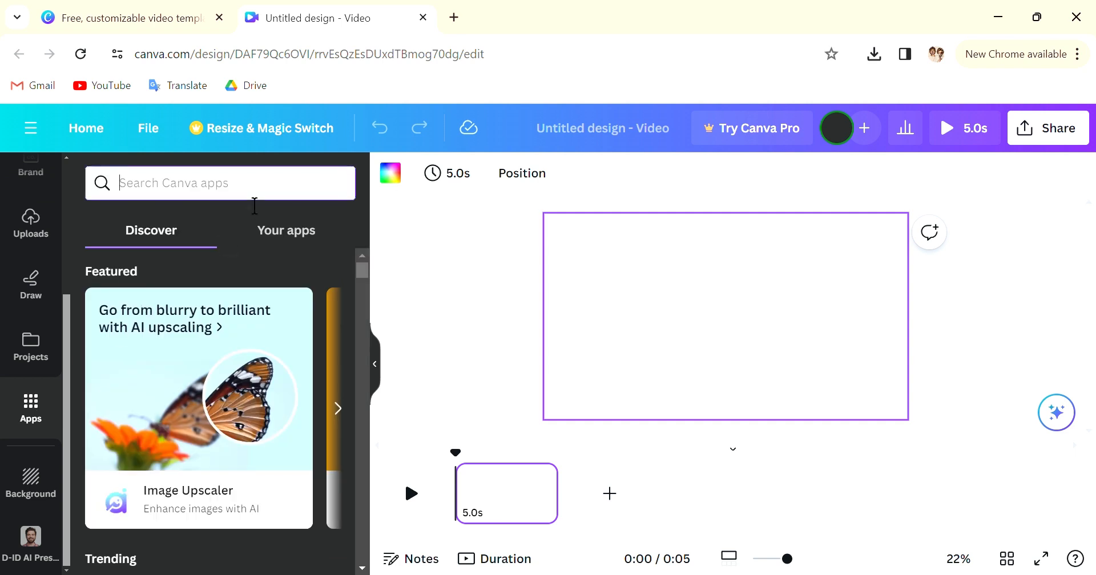
{"action": "type", "text": "heyg"}
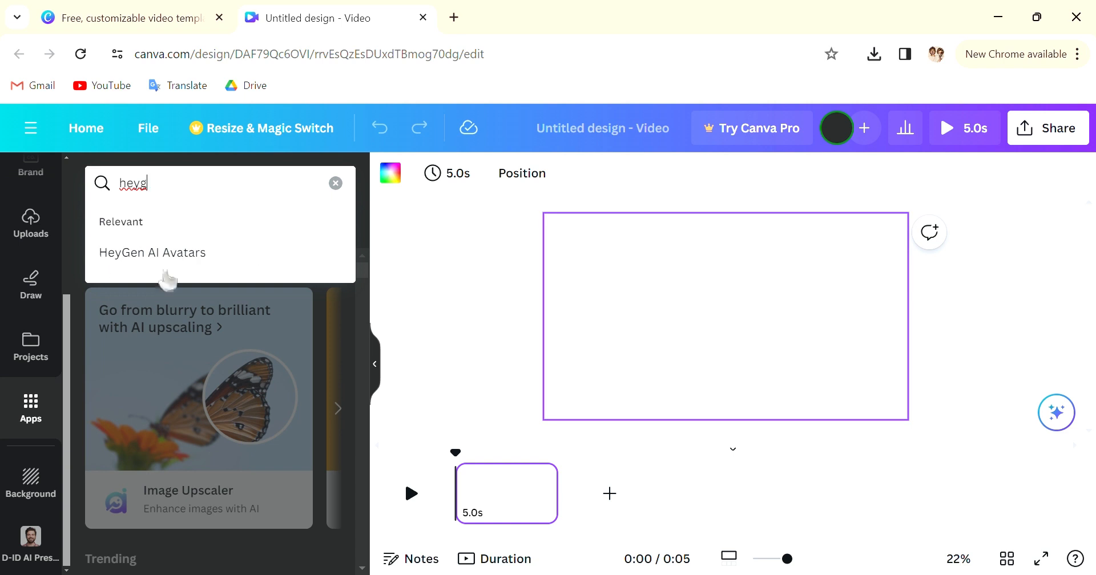
{"action": "left_click", "coordinate": [212, 251]}
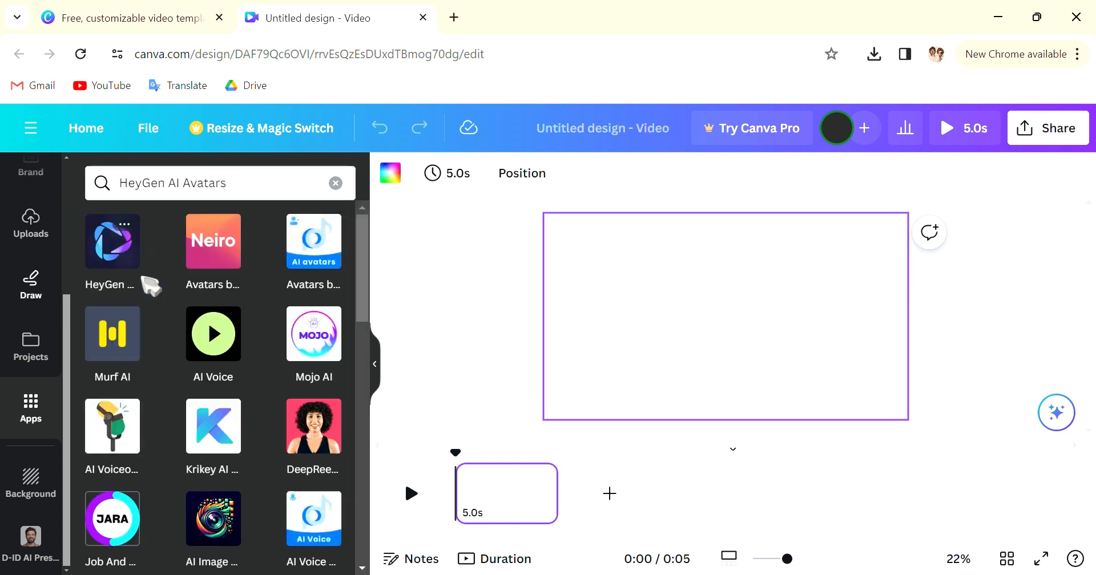
Review the HeyGen AI Avatars app description and open the app in the design.
{"action": "left_click", "coordinate": [123, 253]}
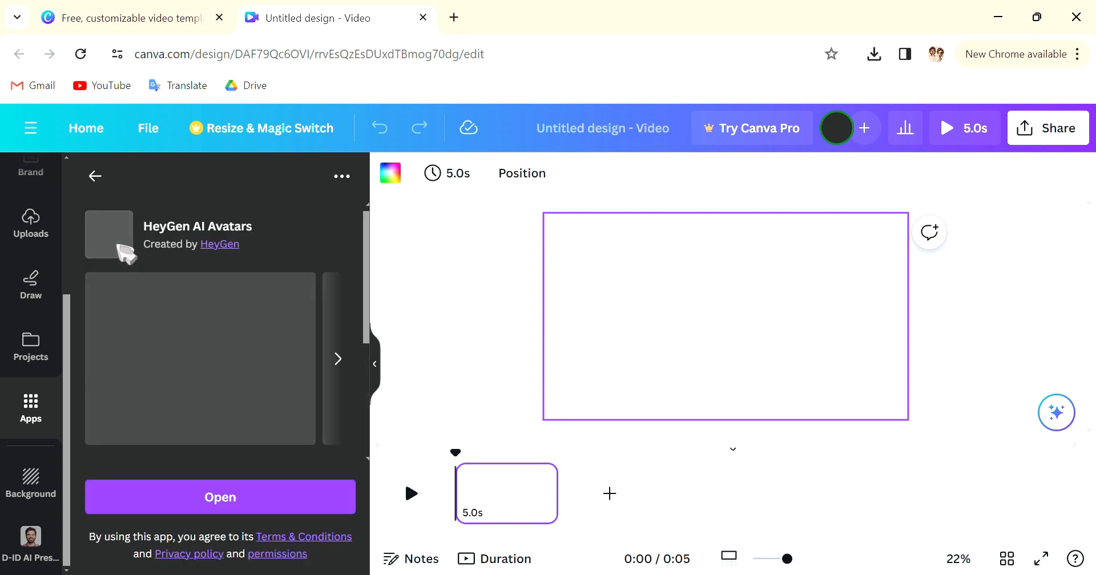
{"action": "scroll", "coordinate": [221, 386], "scroll_direction": "down", "scroll_amount": 4}
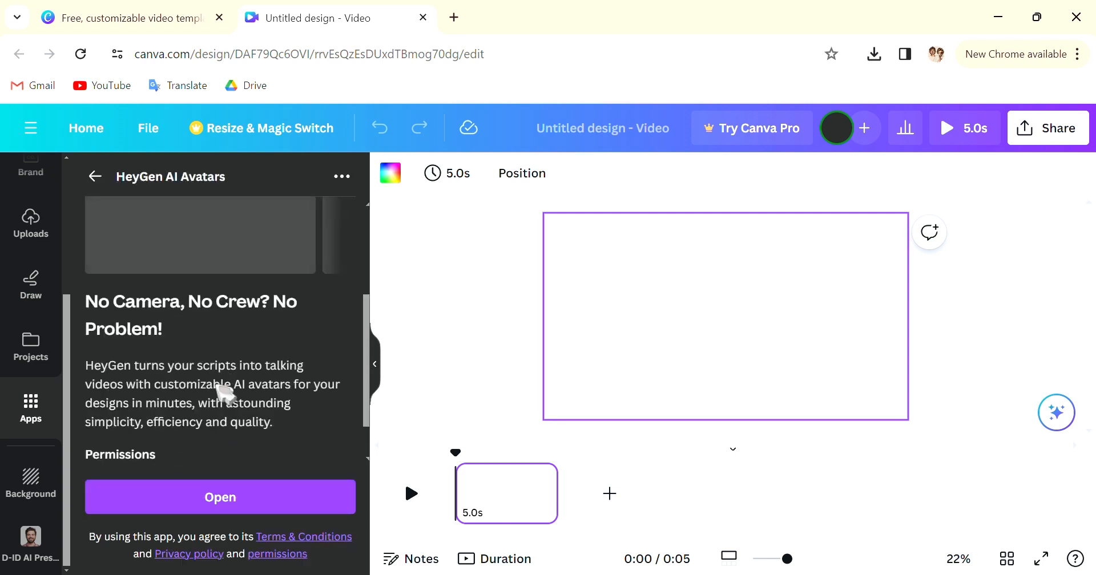
{"action": "left_click", "coordinate": [247, 501]}
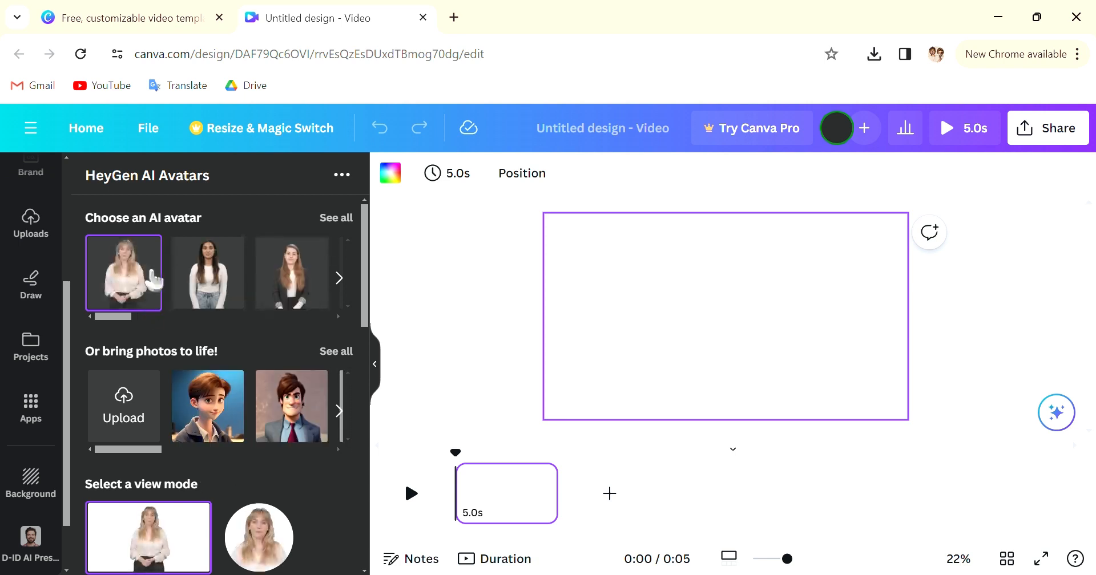
Start signing up to HeyGen from the end of the avatar settings and connect the account.
{"action": "scroll", "coordinate": [265, 276], "scroll_direction": "down", "scroll_amount": 5}
{"action": "scroll", "coordinate": [268, 278], "scroll_direction": "down", "scroll_amount": 8}
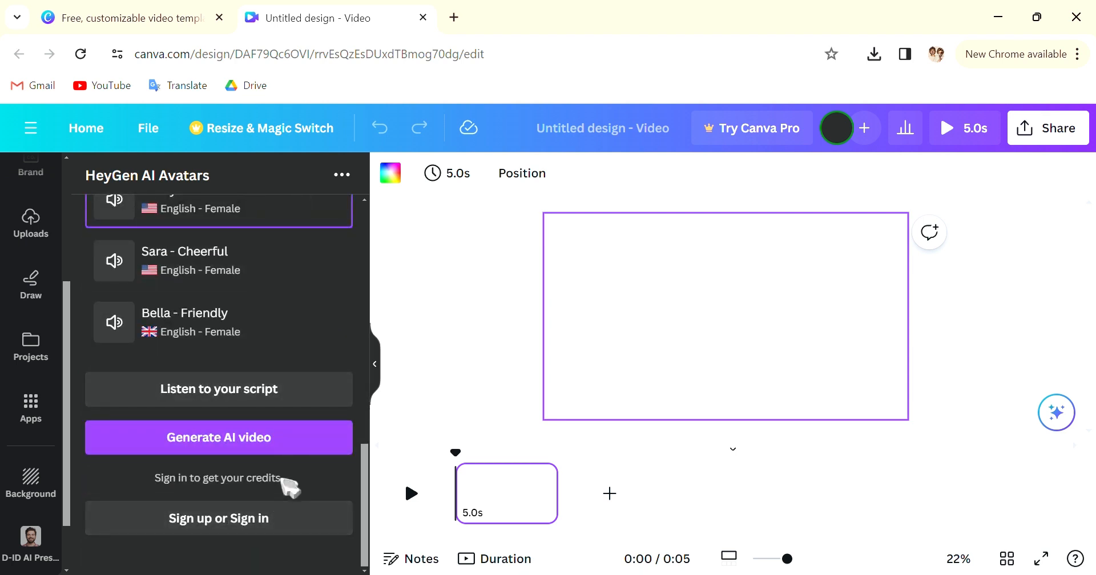
{"action": "scroll", "coordinate": [197, 483], "scroll_direction": "up", "scroll_amount": 3}
{"action": "scroll", "coordinate": [220, 447], "scroll_direction": "up", "scroll_amount": 8}
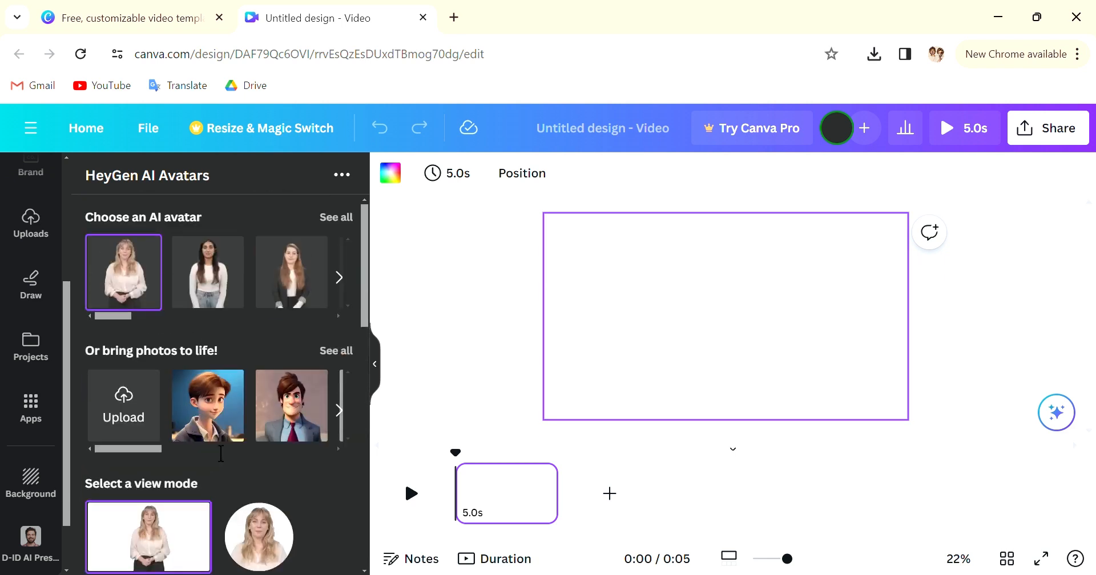
{"action": "scroll", "coordinate": [216, 446], "scroll_direction": "down", "scroll_amount": 10}
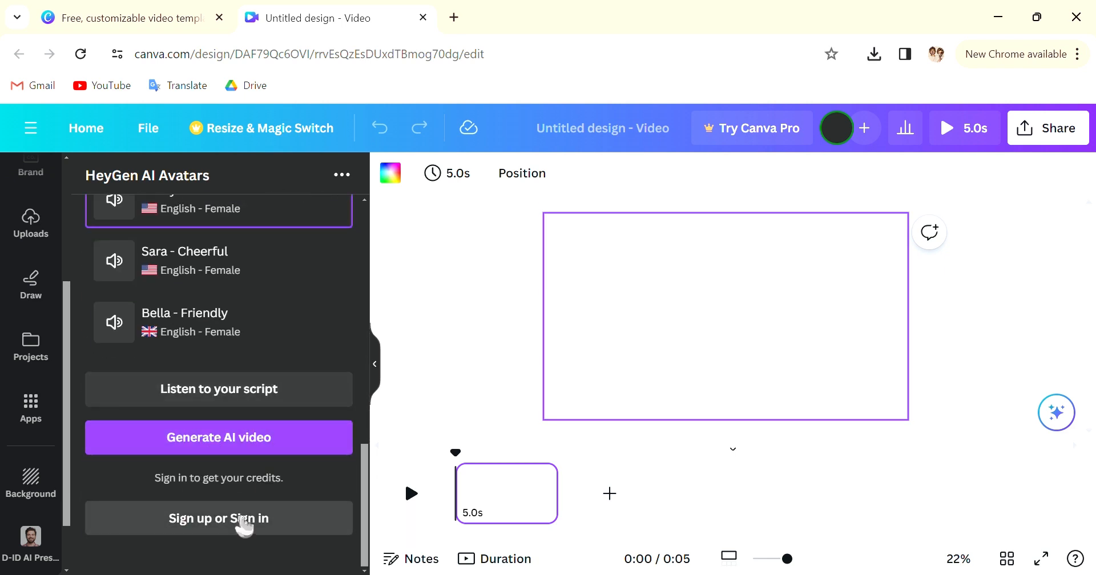
{"action": "left_click", "coordinate": [243, 521]}
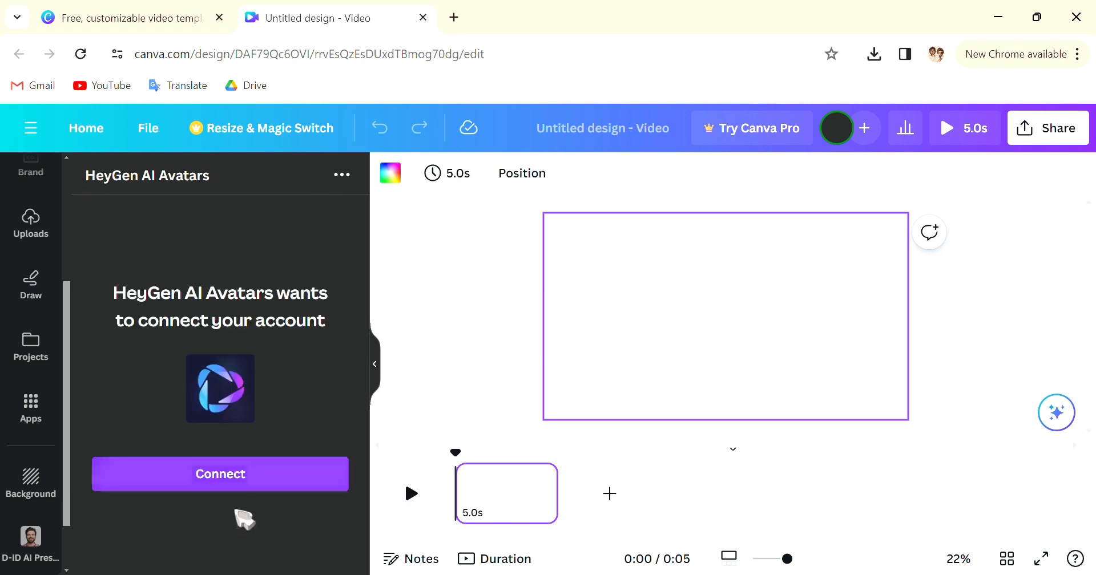
{"action": "left_click", "coordinate": [242, 476]}
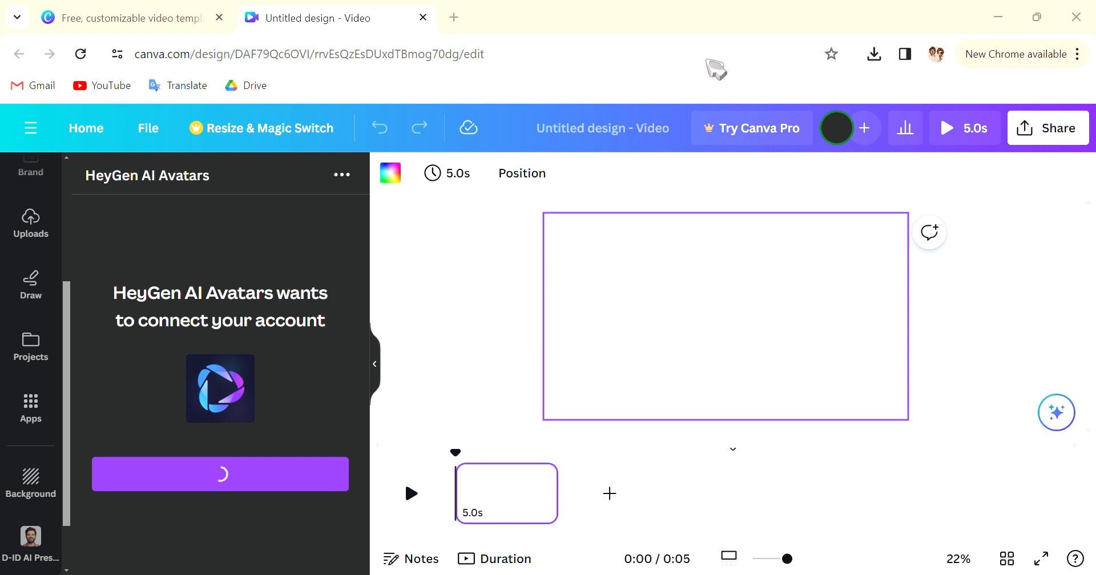
Search for temp mail in a new browser tab and open the Temp Mail disposable email site.
{"action": "left_click", "coordinate": [454, 17]}
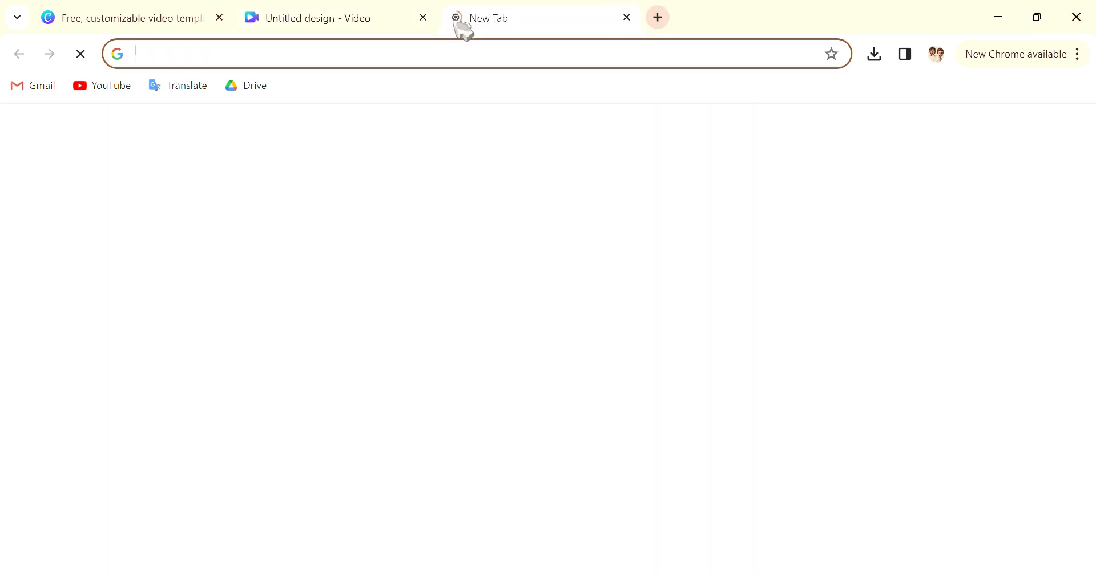
{"action": "left_click", "coordinate": [466, 67]}
{"action": "type", "text": "temp"}
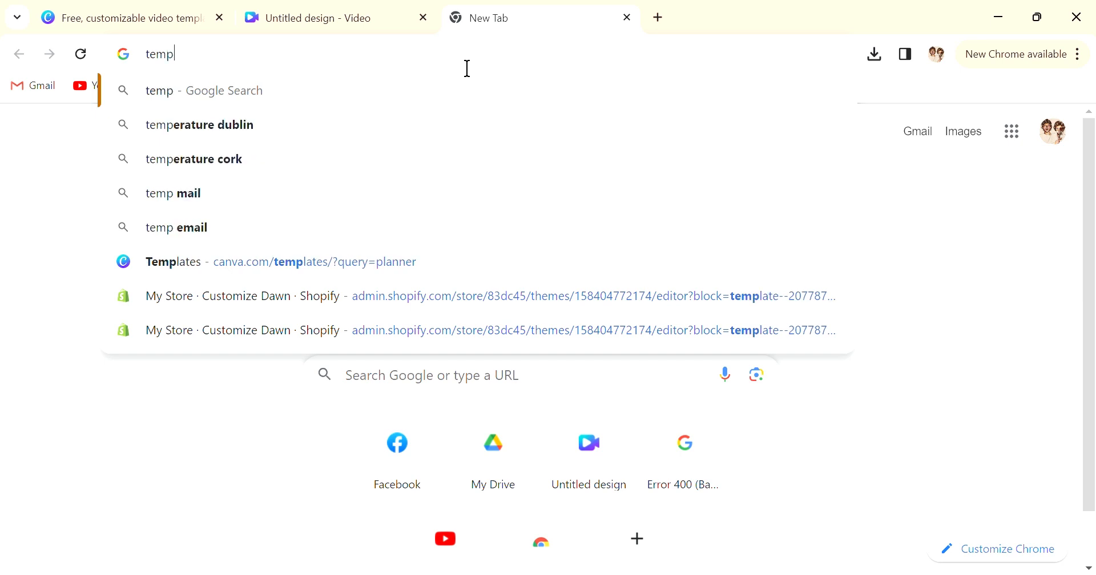
{"action": "left_click", "coordinate": [321, 196]}
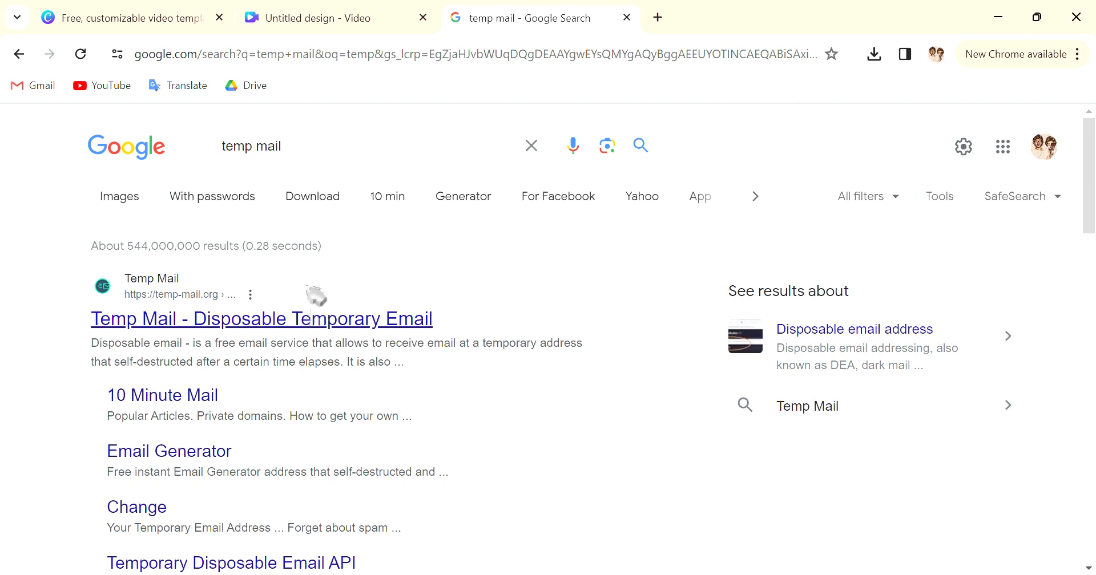
{"action": "left_click", "coordinate": [311, 321]}
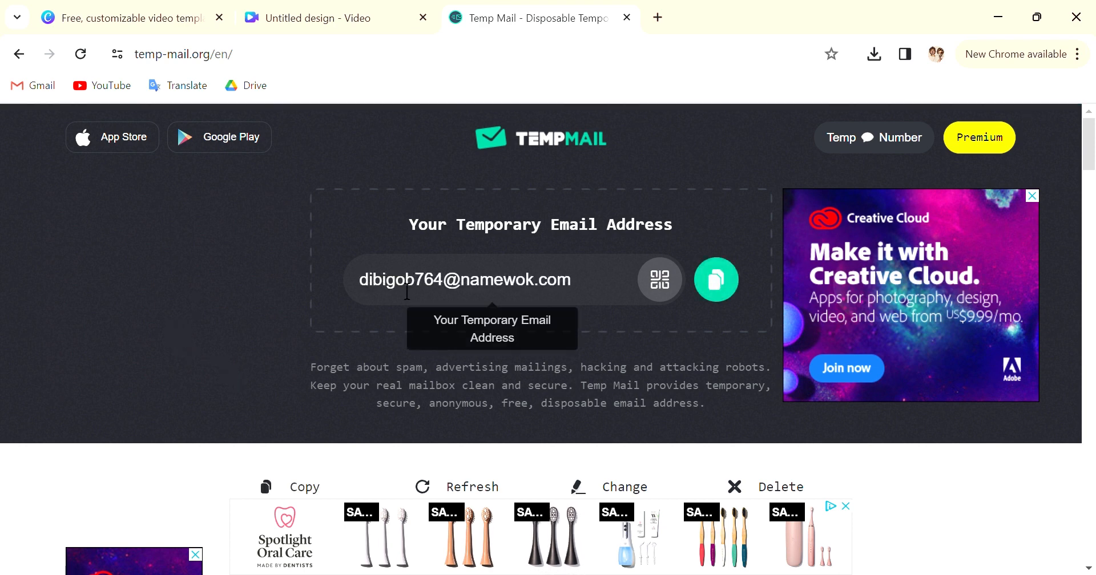
Copy the temporary email address, refresh the inbox and return to the video design.
{"action": "left_click", "coordinate": [731, 283]}
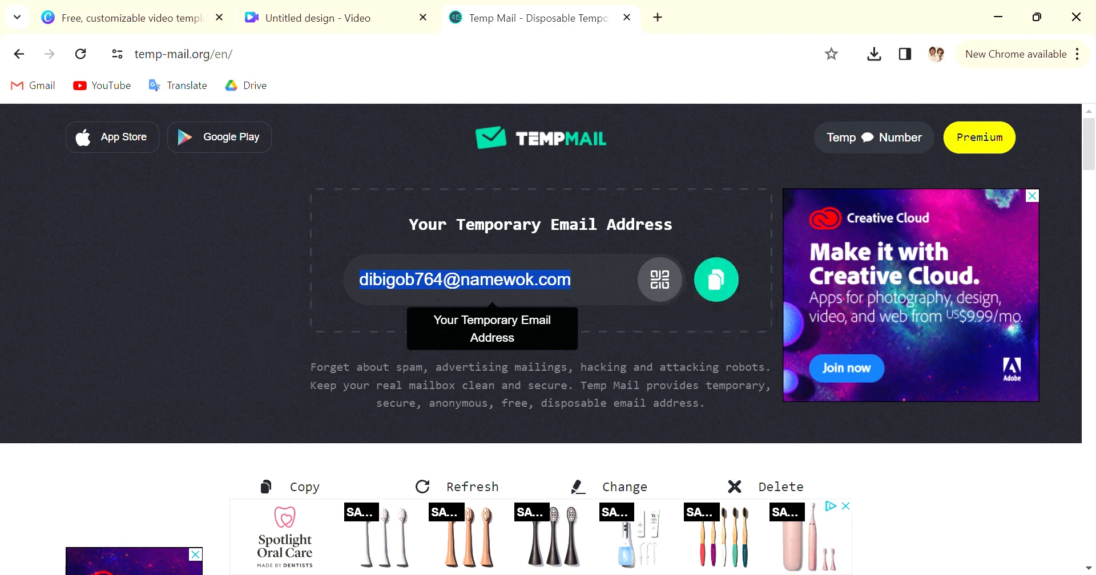
{"action": "scroll", "coordinate": [486, 337], "scroll_direction": "down", "scroll_amount": 2}
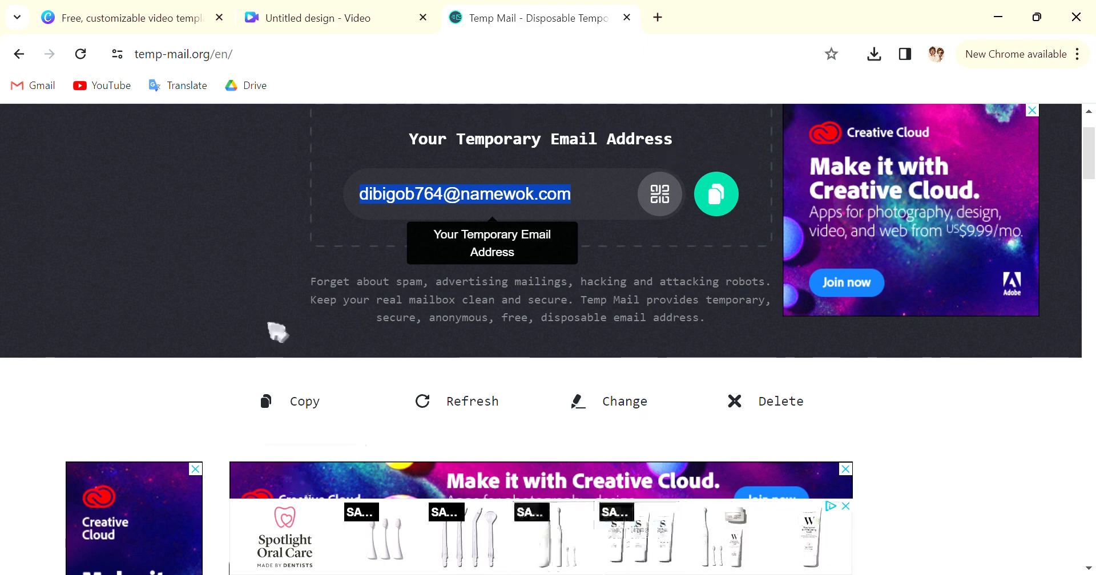
{"action": "left_click", "coordinate": [471, 399]}
{"action": "scroll", "coordinate": [471, 391], "scroll_direction": "down", "scroll_amount": 1}
{"action": "scroll", "coordinate": [471, 388], "scroll_direction": "up", "scroll_amount": 2}
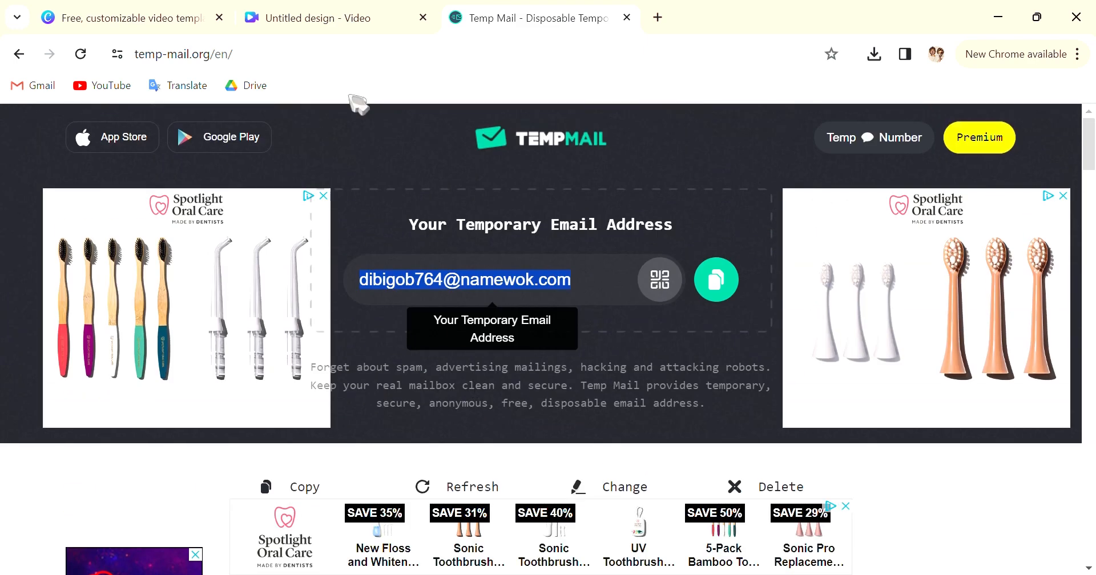
{"action": "left_click", "coordinate": [354, 12]}
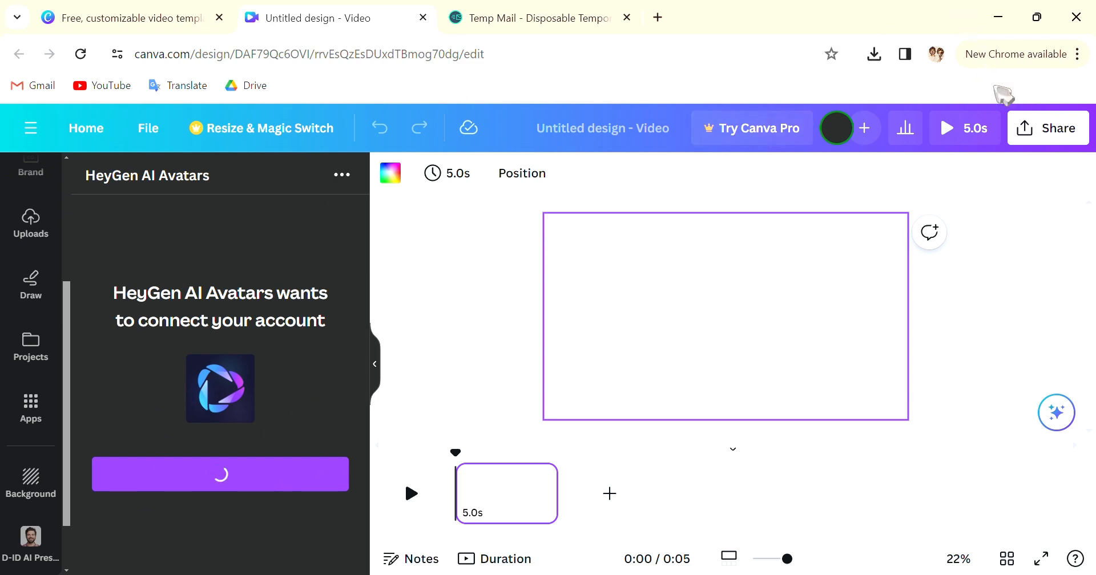
Switch to Temp Mail and open the "Your HeyGen Verification Code" message in the inbox.
{"action": "key", "text": "ctrl+Tab"}
{"action": "scroll", "coordinate": [624, 367], "scroll_direction": "down", "scroll_amount": 5}
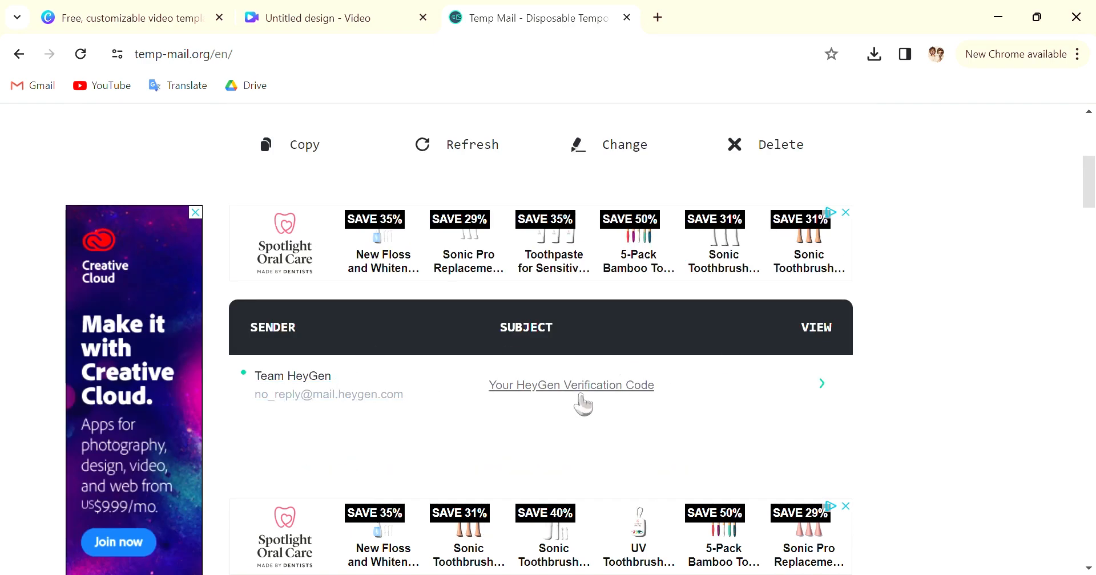
{"action": "left_click", "coordinate": [600, 393]}
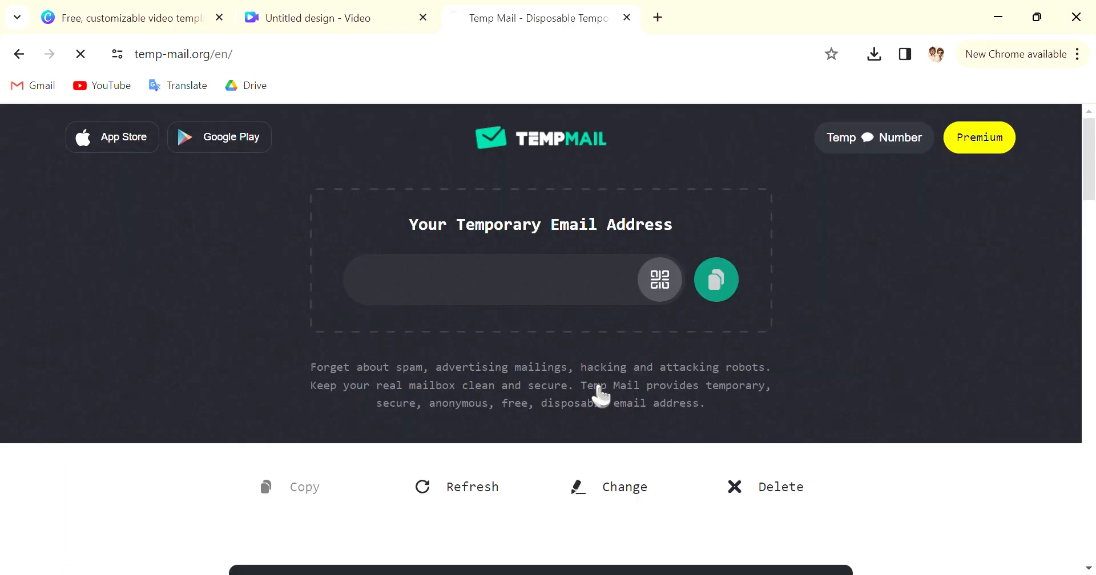
Select the verification code in the HeyGen email and return to the video design.
{"action": "scroll", "coordinate": [601, 394], "scroll_direction": "down", "scroll_amount": 8}
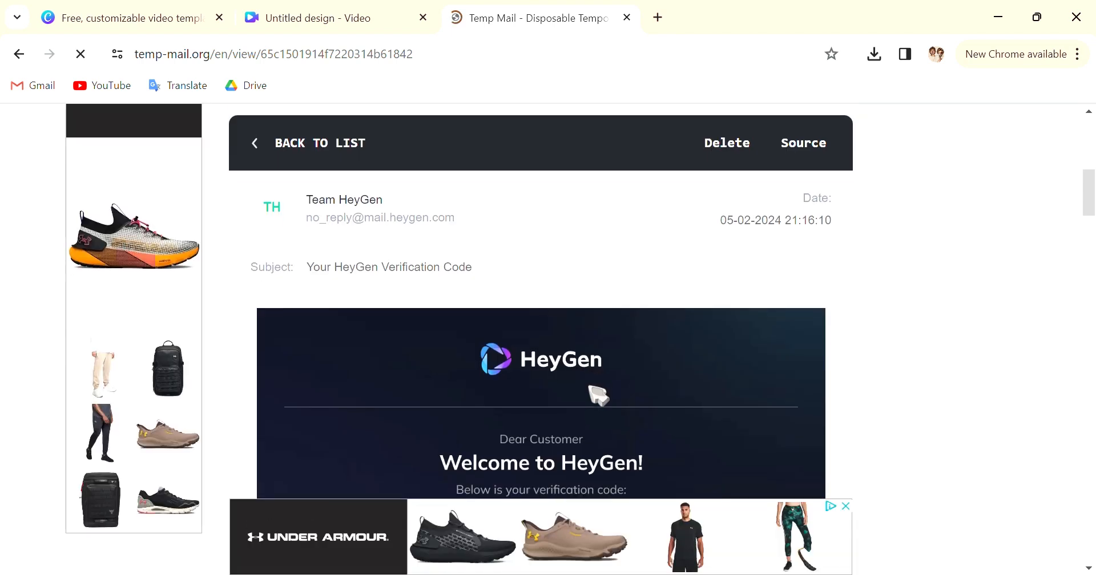
{"action": "scroll", "coordinate": [473, 414], "scroll_direction": "down", "scroll_amount": 3}
{"action": "double_click", "coordinate": [472, 259]}
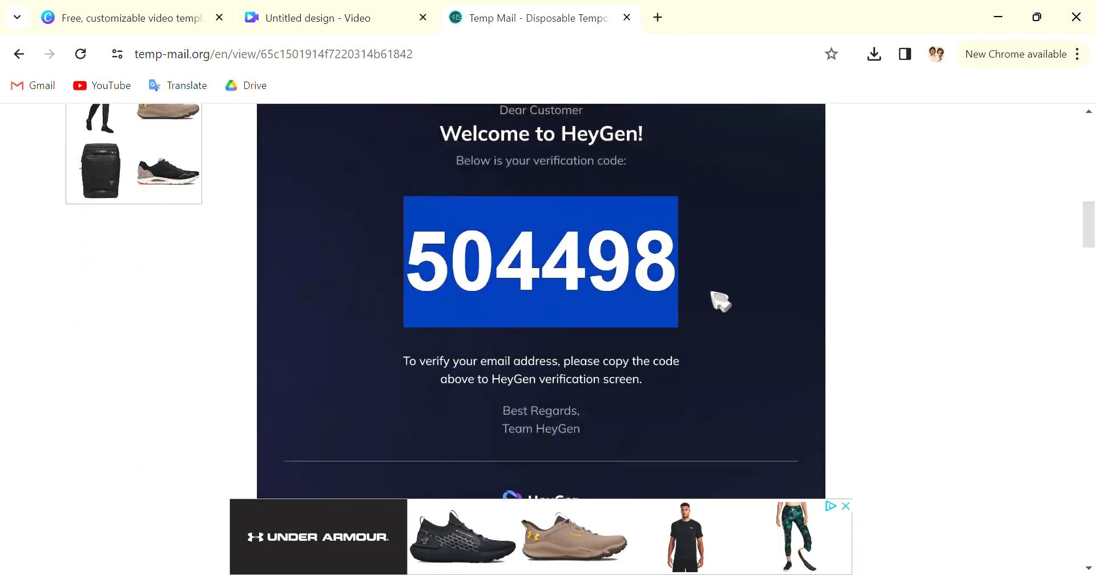
{"action": "left_click", "coordinate": [357, 21]}
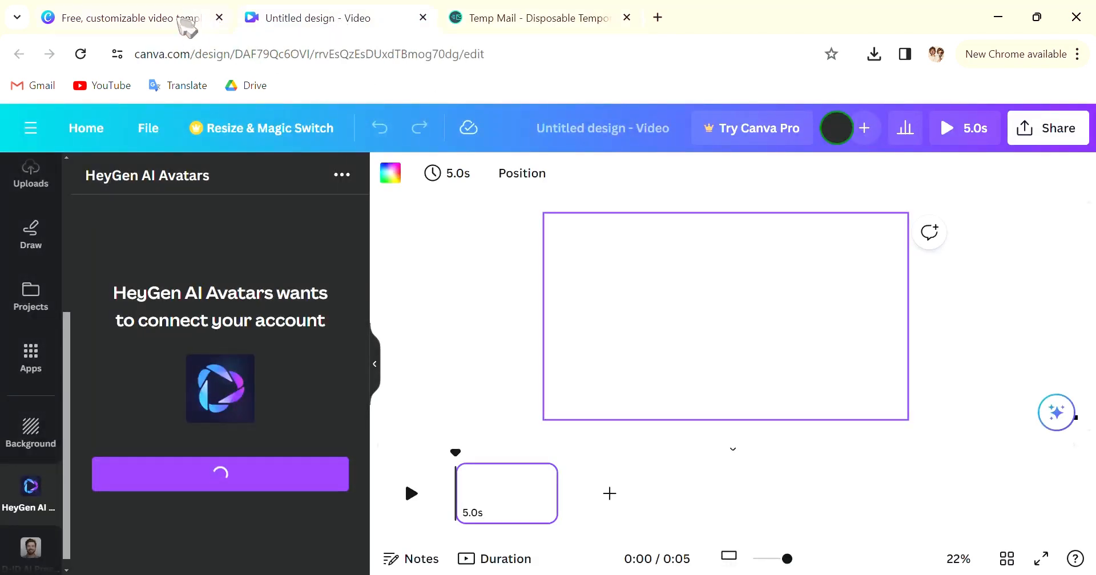
Examine the connected HeyGen app's credits, voices, avatars, photo characters and view modes.
{"action": "scroll", "coordinate": [245, 360], "scroll_direction": "down", "scroll_amount": 10}
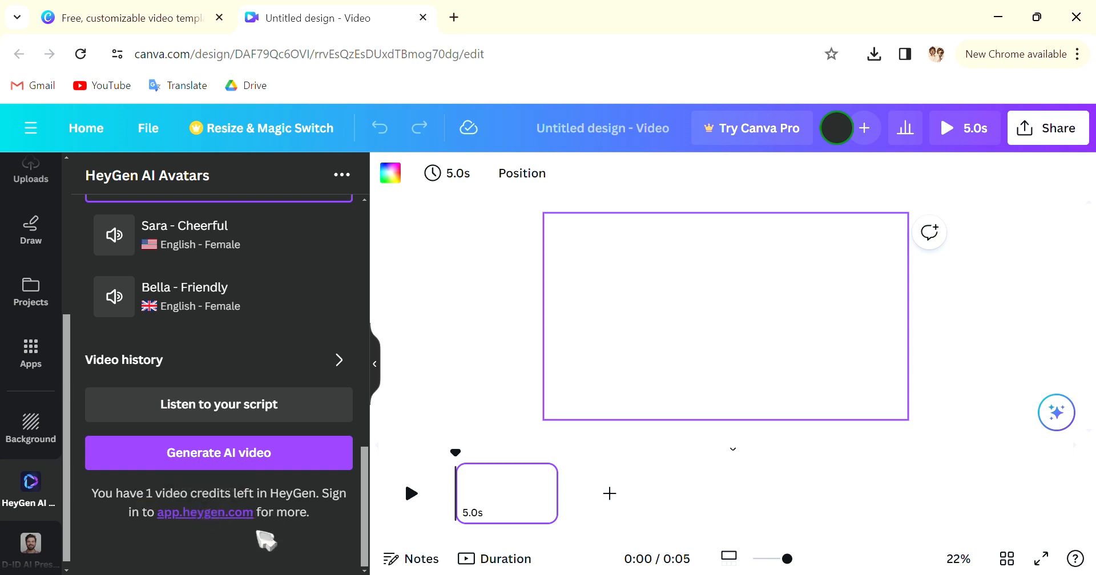
{"action": "scroll", "coordinate": [219, 360], "scroll_direction": "up", "scroll_amount": 1}
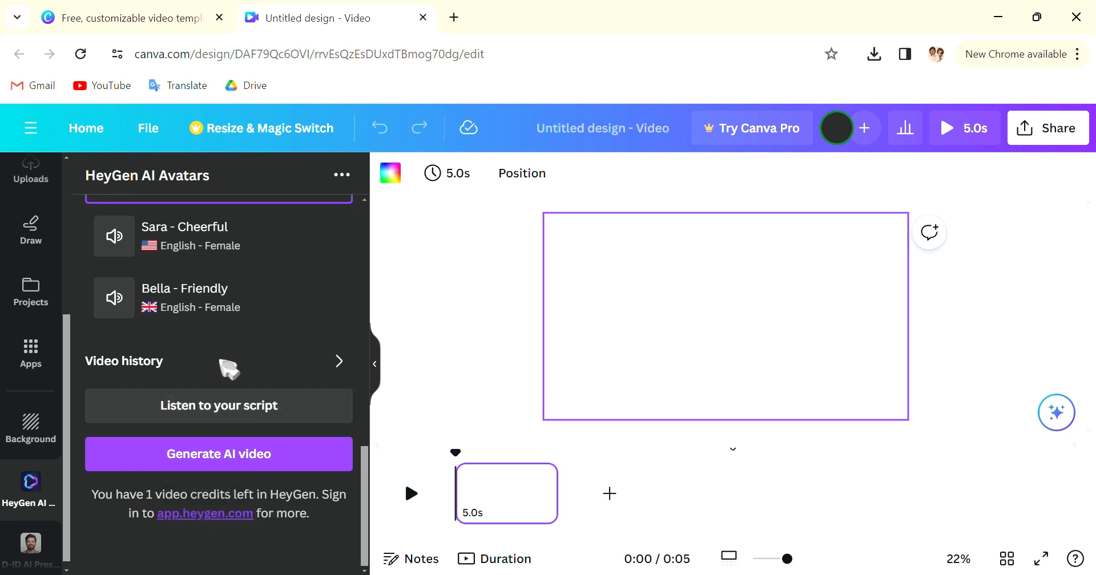
{"action": "scroll", "coordinate": [226, 364], "scroll_direction": "up", "scroll_amount": 10}
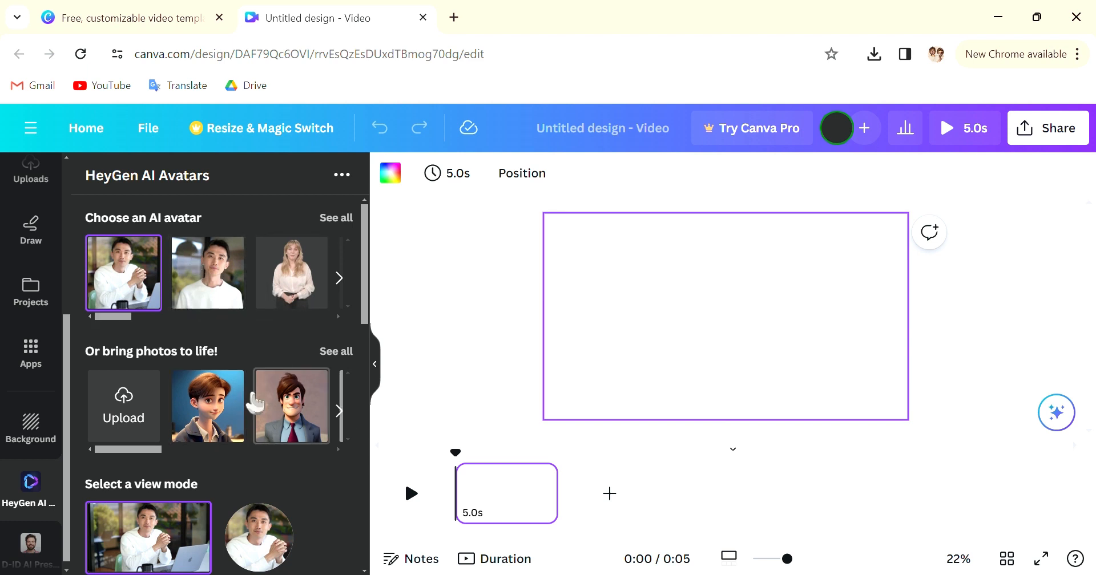
{"action": "scroll", "coordinate": [195, 379], "scroll_direction": "down", "scroll_amount": 2}
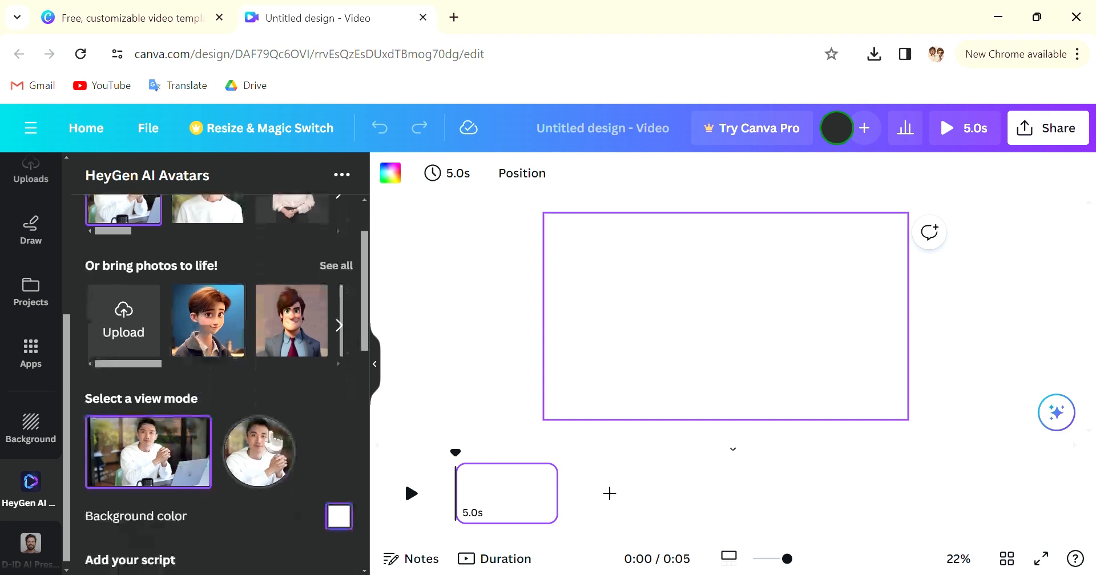
Browse the AI avatar choices and return to the first avatar, the man seated with a laptop.
{"action": "scroll", "coordinate": [274, 442], "scroll_direction": "down", "scroll_amount": 3}
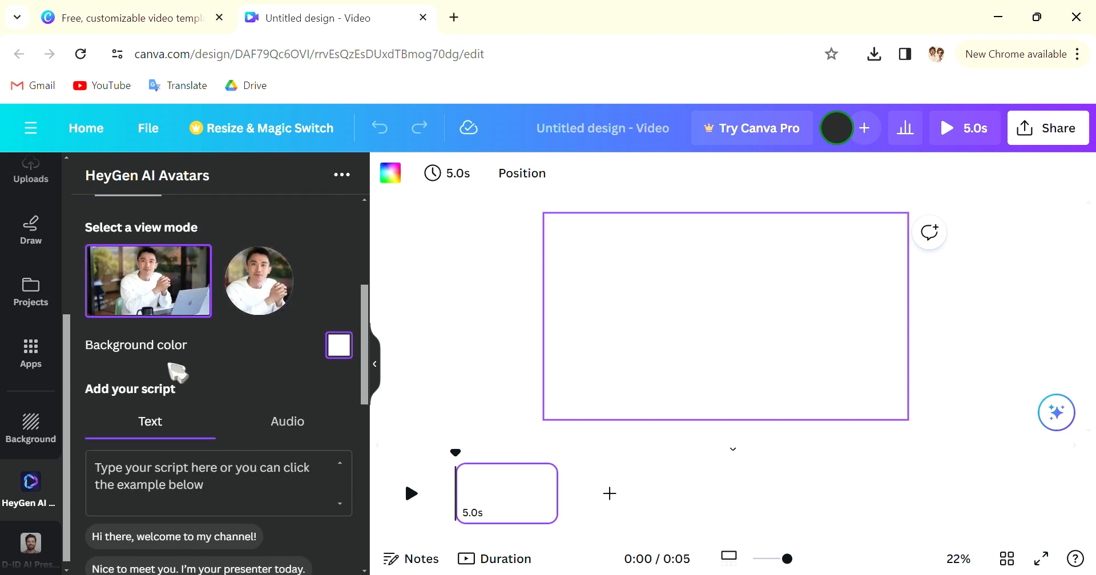
{"action": "scroll", "coordinate": [341, 359], "scroll_direction": "up", "scroll_amount": 4}
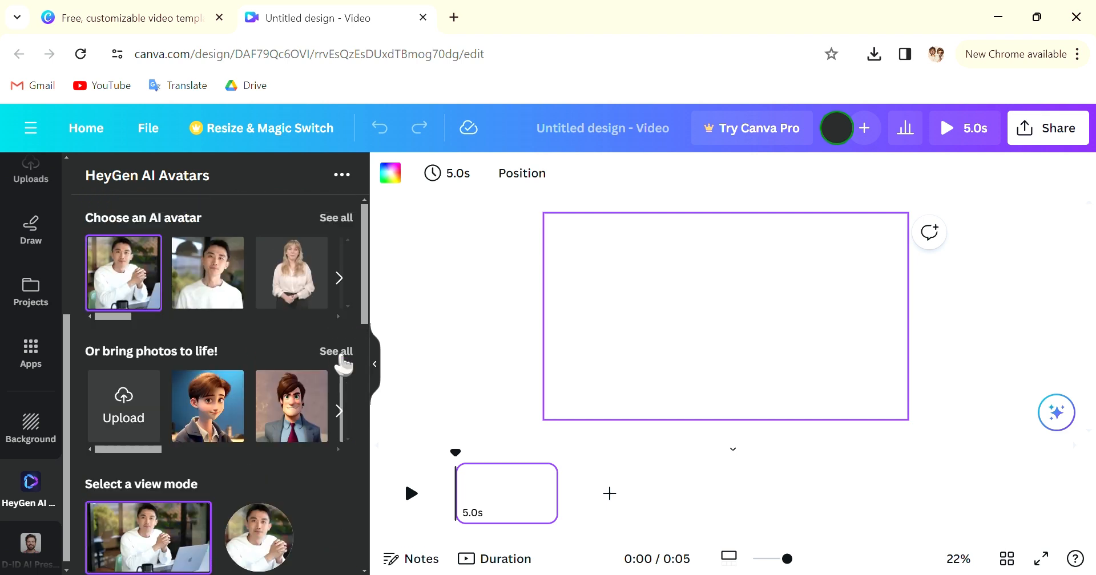
{"action": "left_click", "coordinate": [339, 278]}
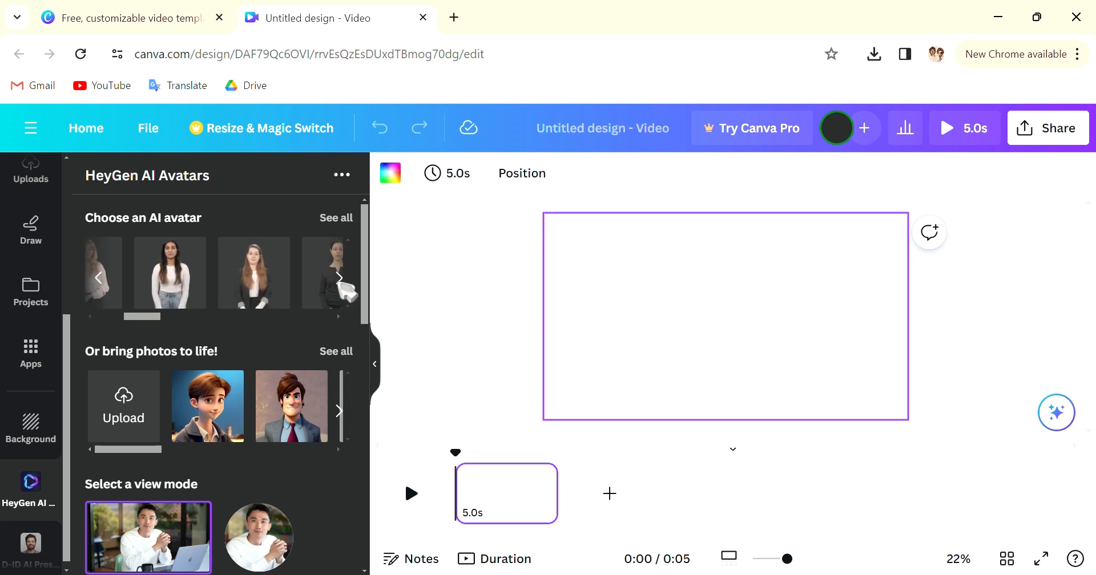
{"action": "left_click", "coordinate": [98, 280]}
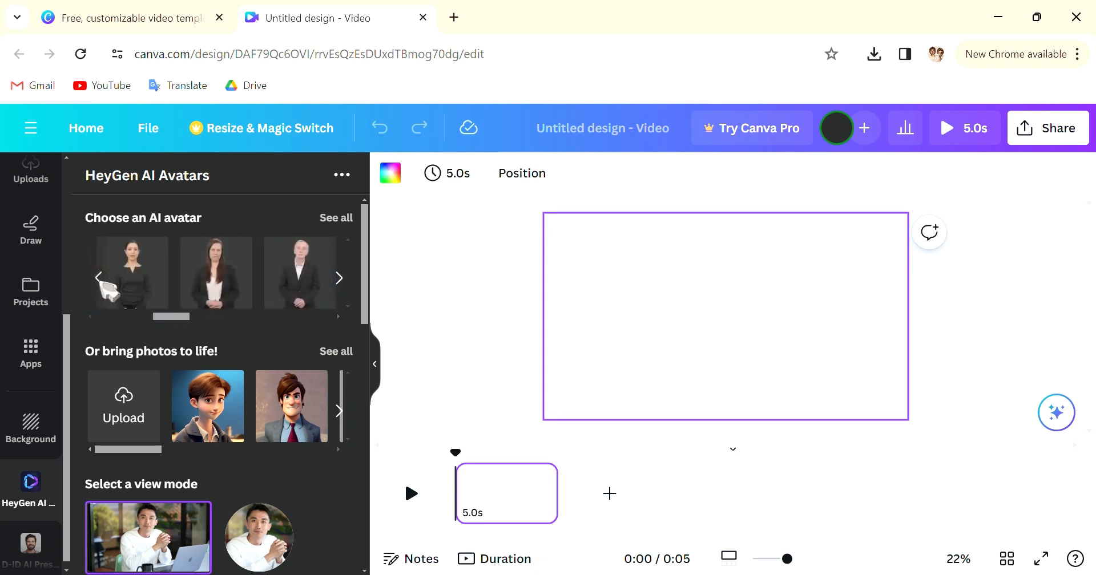
{"action": "left_click", "coordinate": [99, 279]}
{"action": "left_click", "coordinate": [100, 279]}
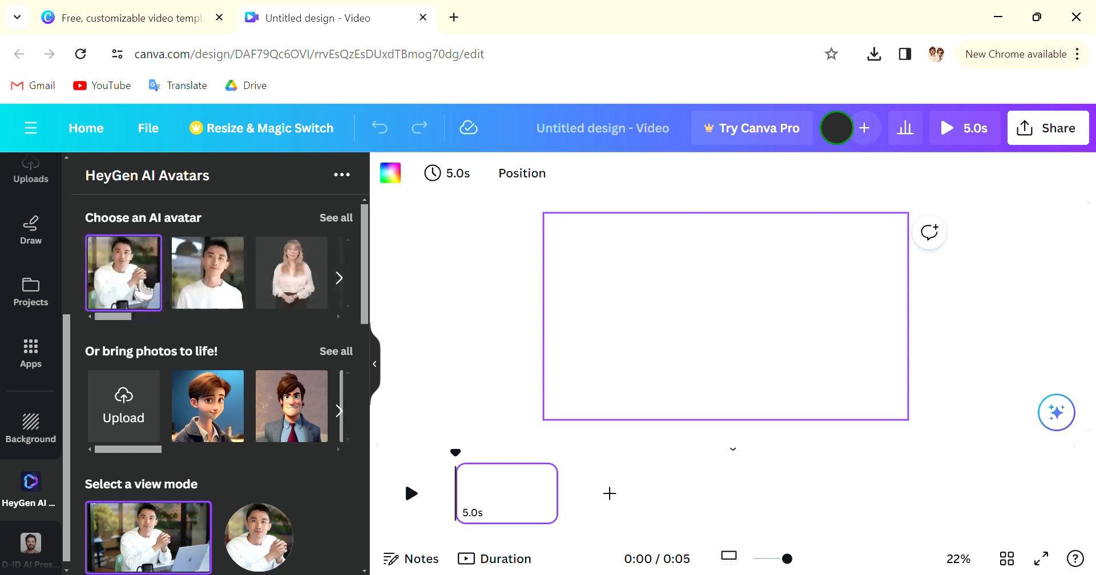
Enter "this is how you create a talking avatar" as the avatar's text script.
{"action": "scroll", "coordinate": [160, 311], "scroll_direction": "down", "scroll_amount": 3}
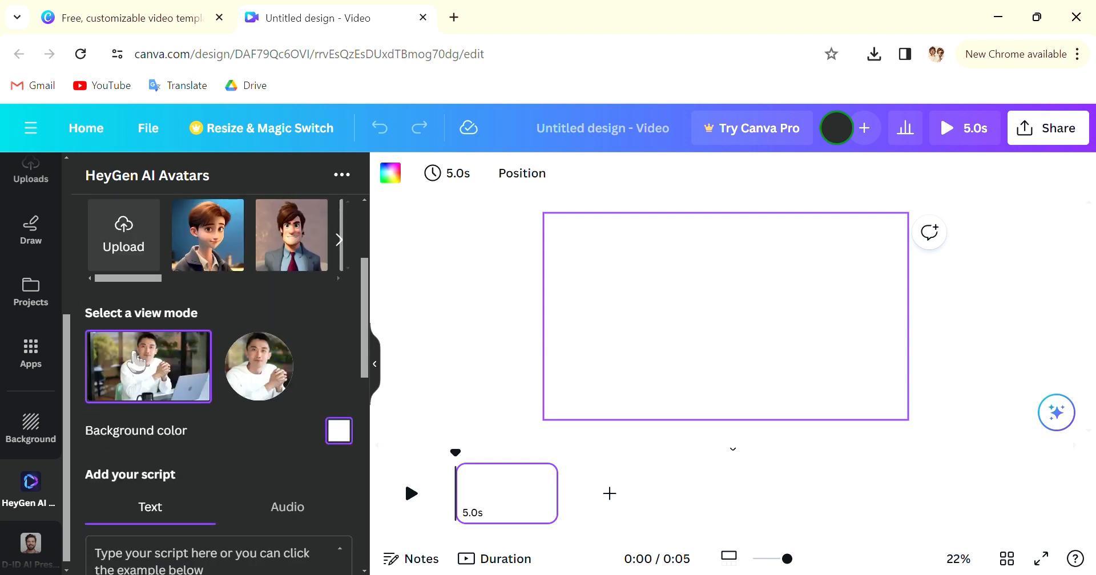
{"action": "scroll", "coordinate": [286, 391], "scroll_direction": "down", "scroll_amount": 2}
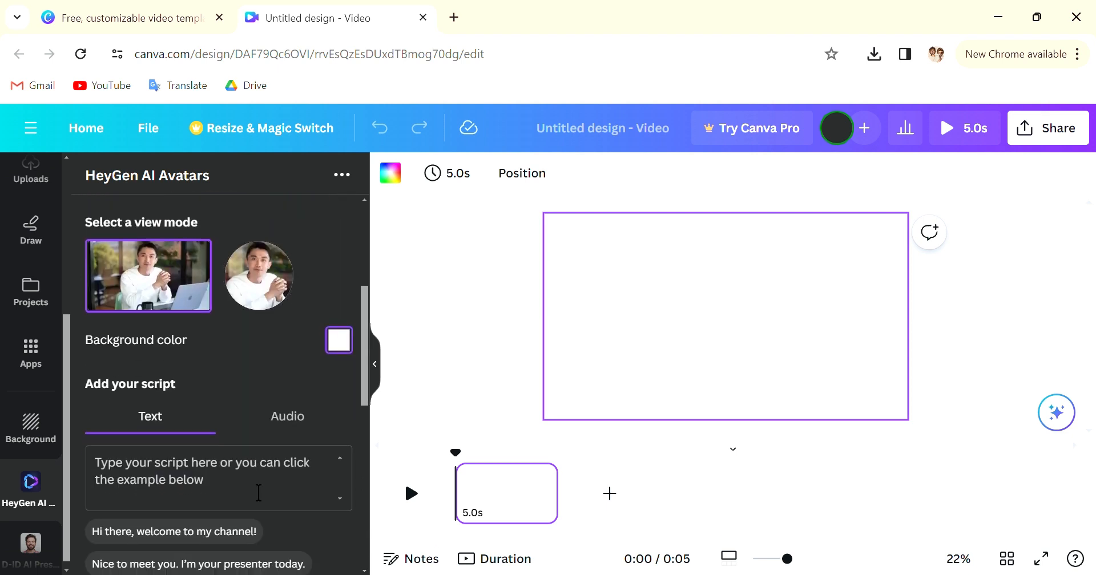
{"action": "scroll", "coordinate": [286, 318], "scroll_direction": "down", "scroll_amount": 2}
{"action": "left_click", "coordinate": [288, 338]}
{"action": "left_click", "coordinate": [183, 347]}
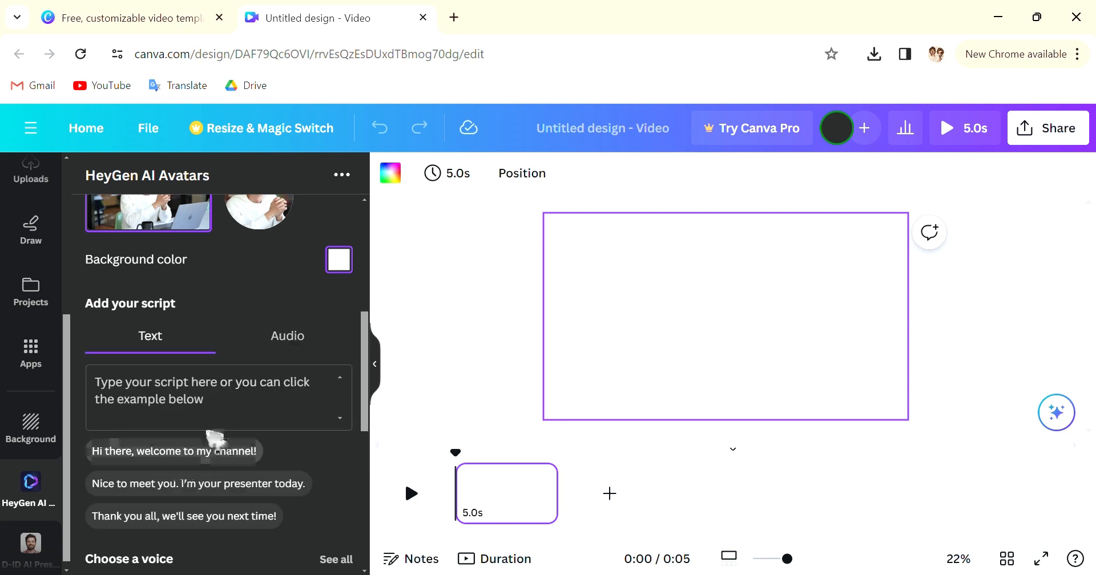
{"action": "type", "text": "t"}
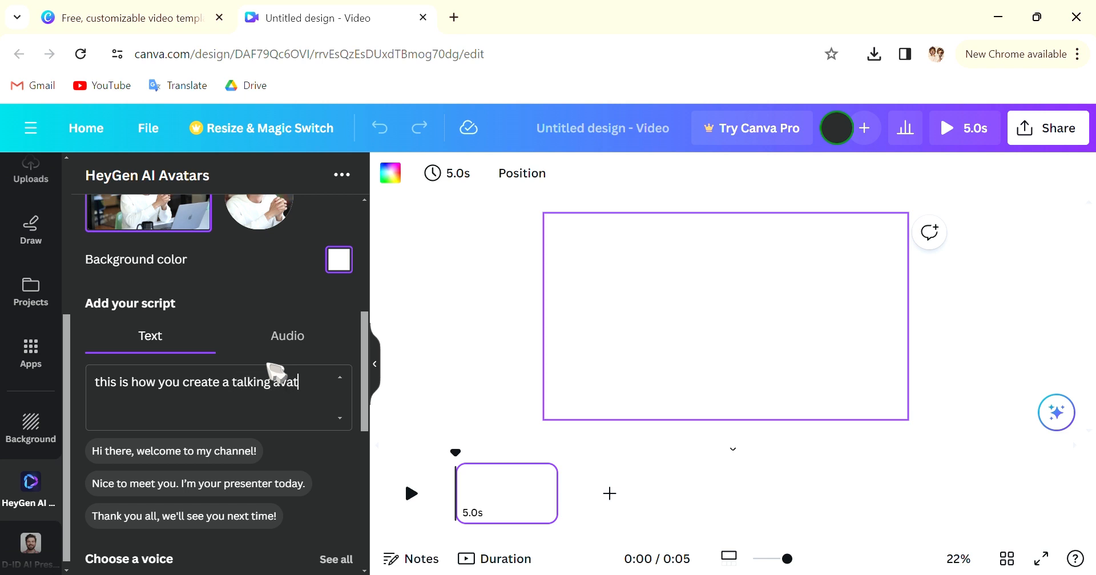
Preview the Jenny - Professional voice, then open the full voice list and preview Christopher - Calm.
{"action": "scroll", "coordinate": [195, 440], "scroll_direction": "down", "scroll_amount": 3}
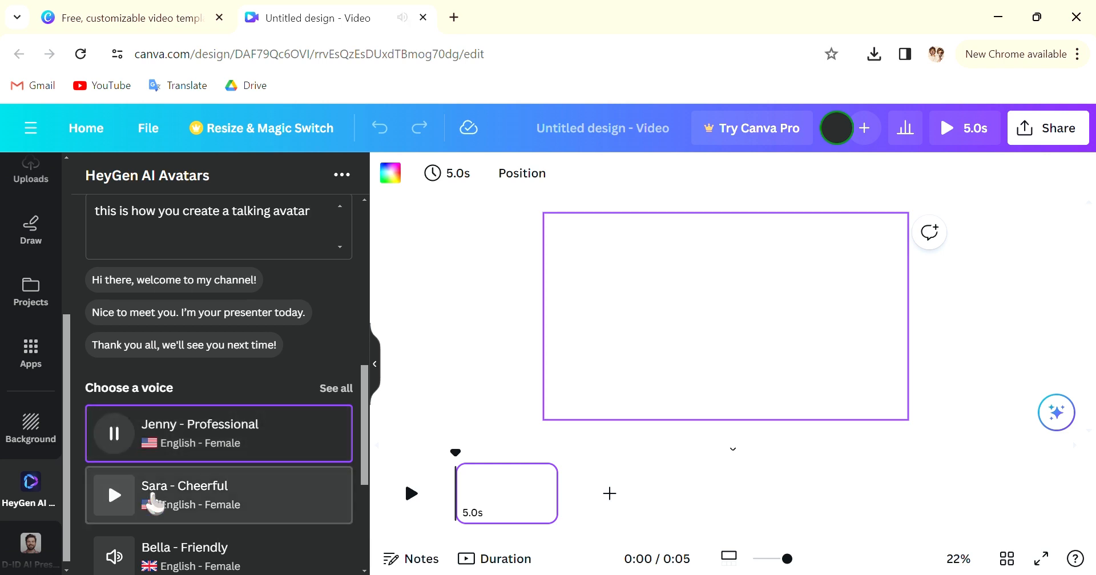
{"action": "scroll", "coordinate": [183, 491], "scroll_direction": "down", "scroll_amount": 2}
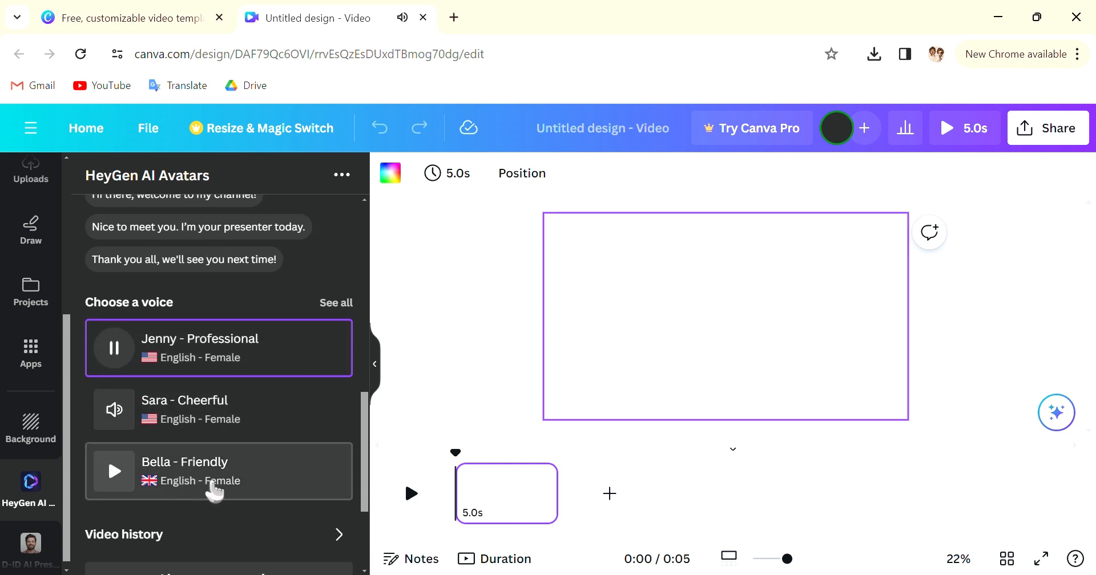
{"action": "left_click", "coordinate": [339, 302]}
{"action": "scroll", "coordinate": [314, 371], "scroll_direction": "down", "scroll_amount": 5}
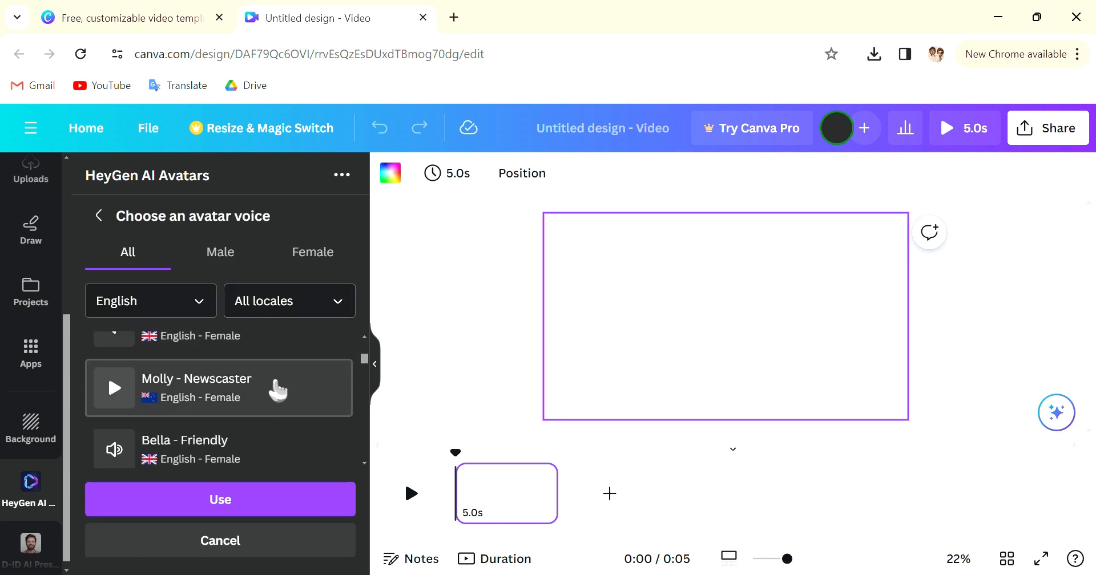
{"action": "scroll", "coordinate": [278, 393], "scroll_direction": "up", "scroll_amount": 3}
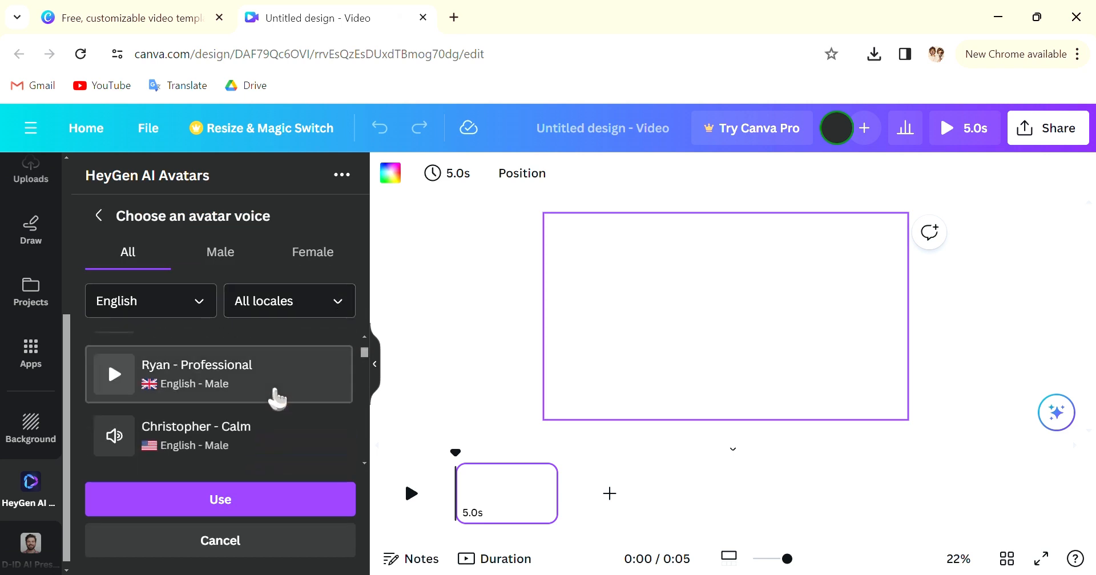
{"action": "left_click", "coordinate": [114, 435]}
{"action": "scroll", "coordinate": [251, 422], "scroll_direction": "up", "scroll_amount": 2}
{"action": "scroll", "coordinate": [268, 442], "scroll_direction": "down", "scroll_amount": 2}
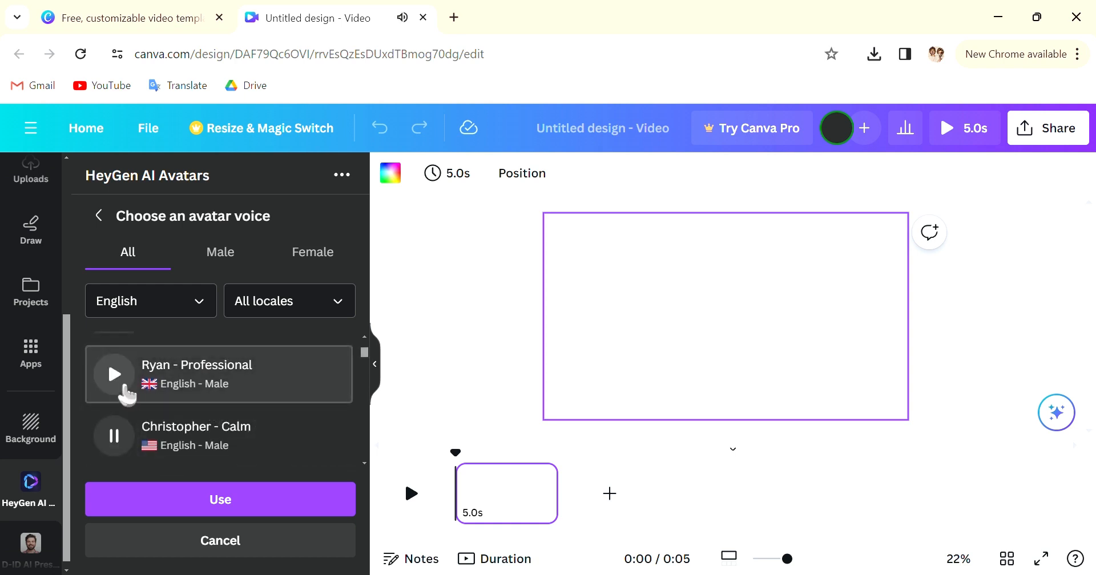
Review the available English locales and filter the avatar voices to EN-GB.
{"action": "left_click", "coordinate": [277, 311]}
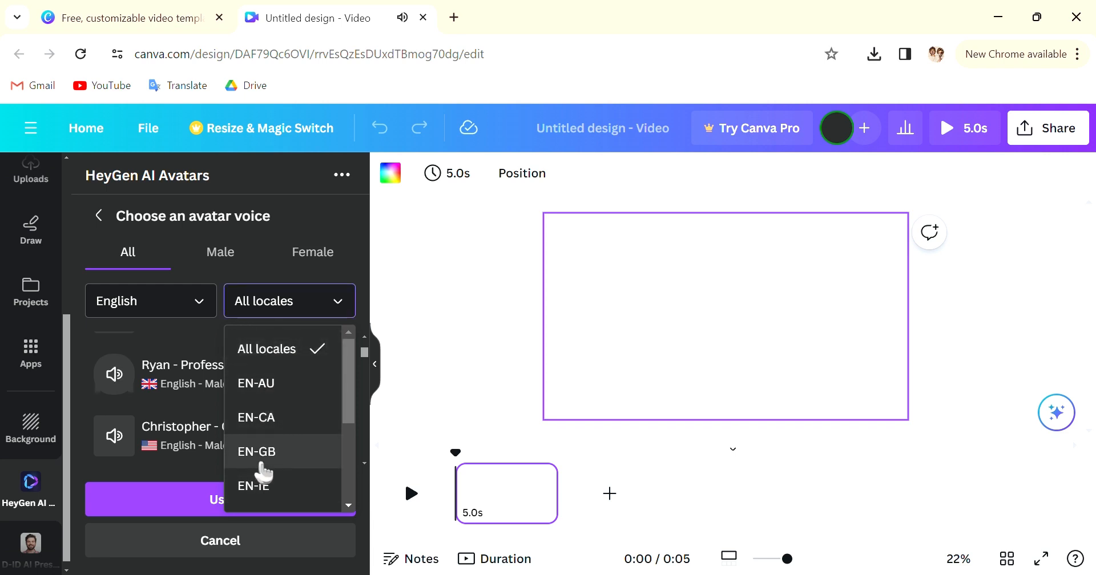
{"action": "scroll", "coordinate": [265, 465], "scroll_direction": "down", "scroll_amount": 3}
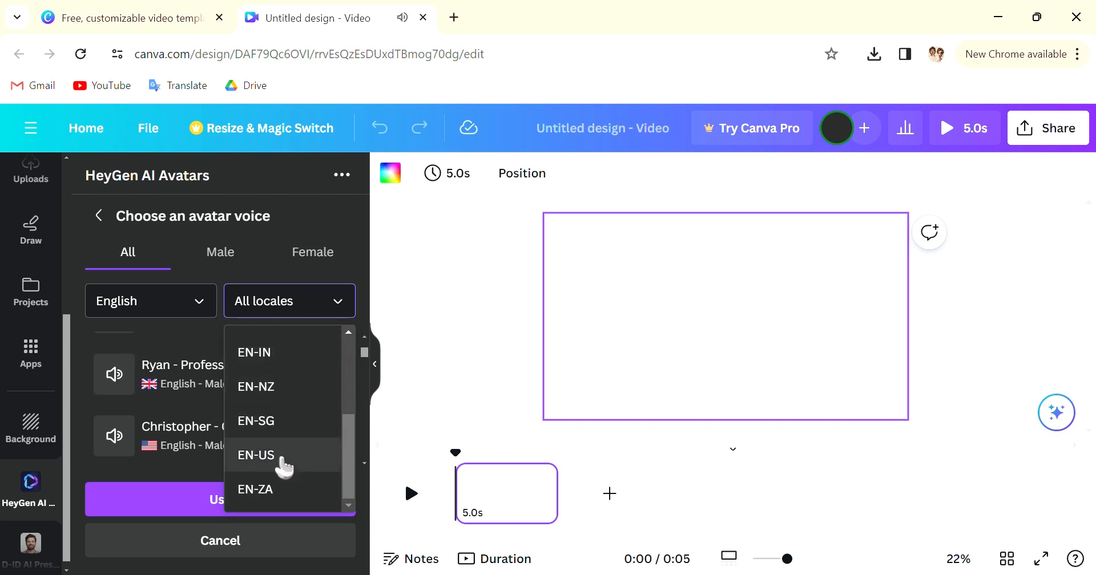
{"action": "scroll", "coordinate": [305, 413], "scroll_direction": "up", "scroll_amount": 2}
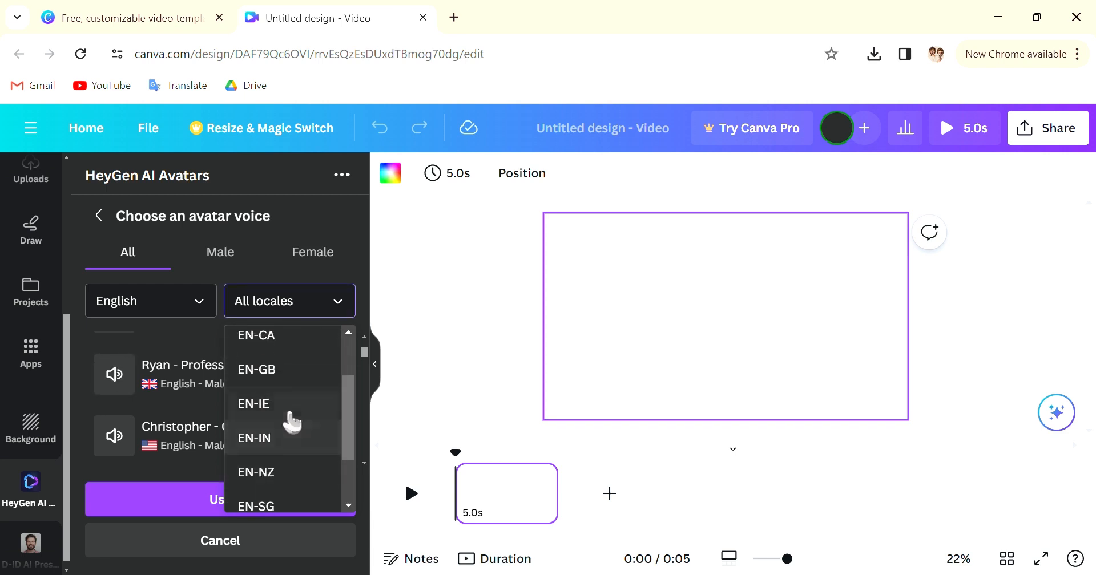
{"action": "scroll", "coordinate": [291, 419], "scroll_direction": "up", "scroll_amount": 2}
{"action": "scroll", "coordinate": [289, 421], "scroll_direction": "down", "scroll_amount": 3}
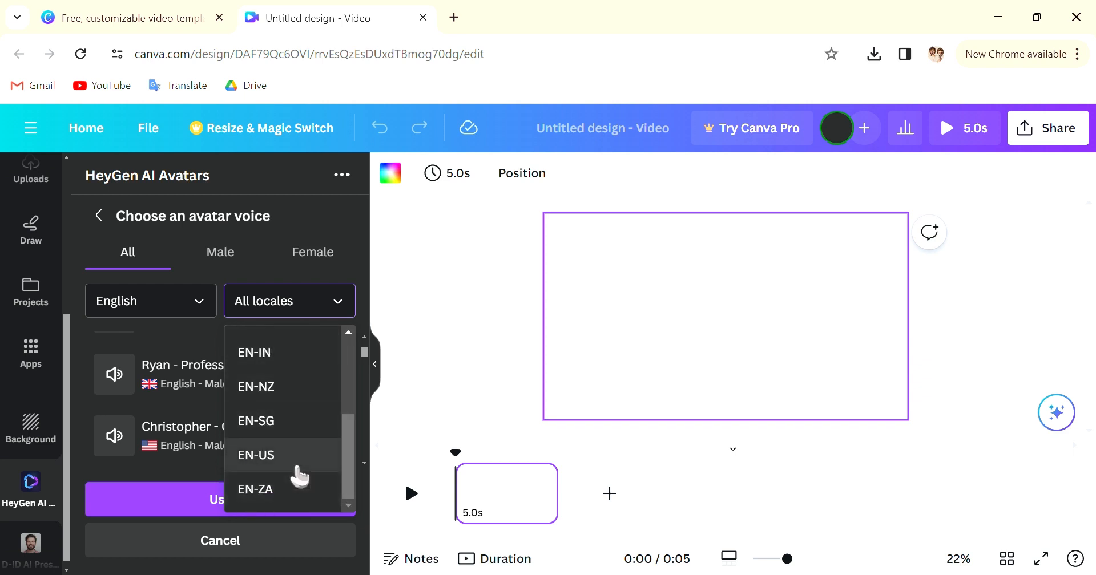
{"action": "scroll", "coordinate": [300, 474], "scroll_direction": "up", "scroll_amount": 2}
{"action": "scroll", "coordinate": [301, 452], "scroll_direction": "up", "scroll_amount": 2}
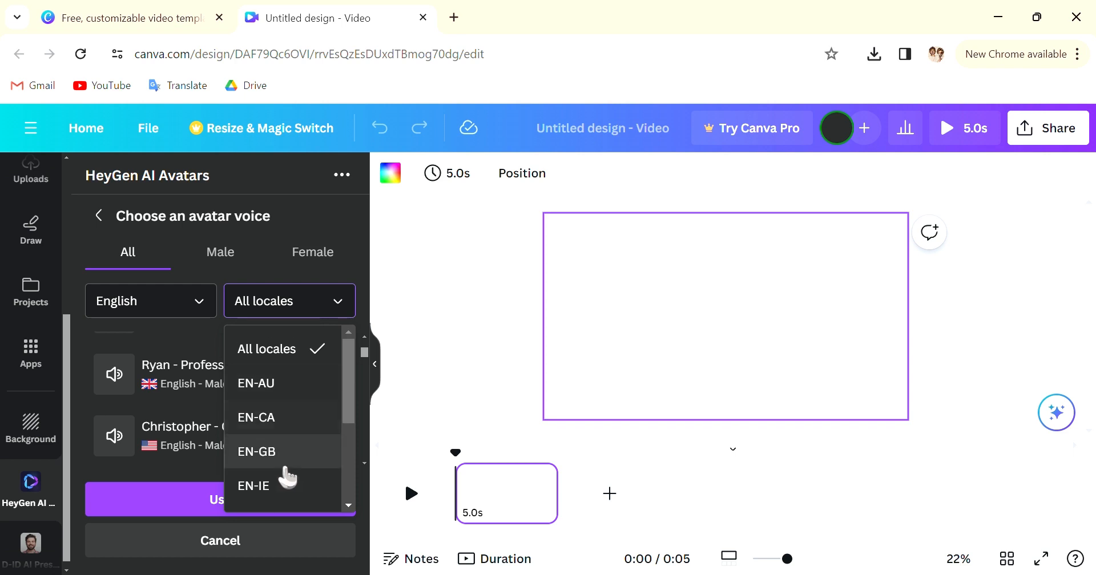
{"action": "left_click", "coordinate": [280, 454]}
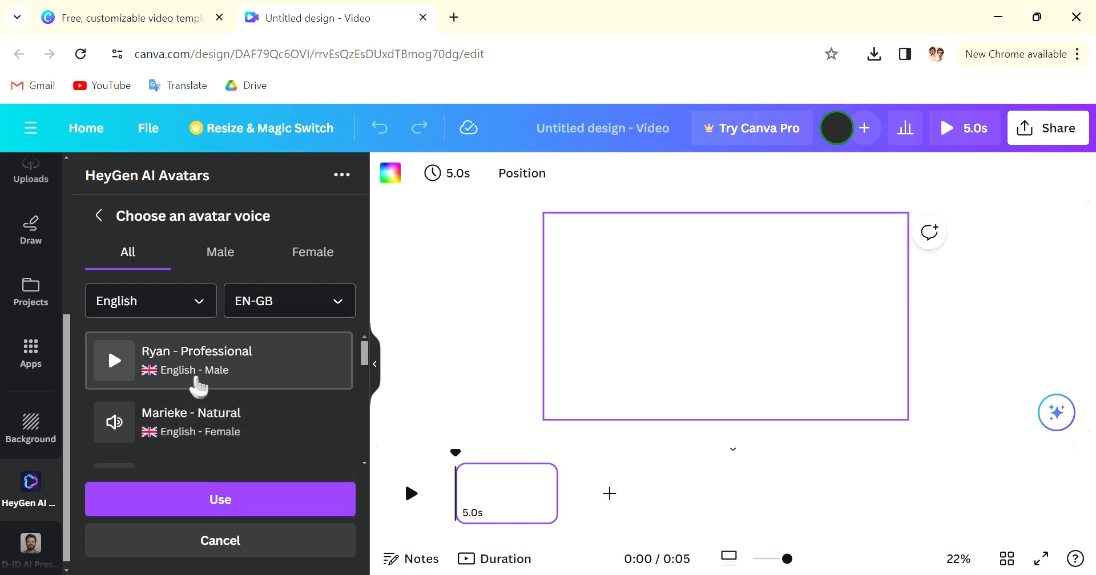
Browse the EN-GB voices, preview Keanan - Natural and return to the avatar settings without applying a voice.
{"action": "scroll", "coordinate": [309, 398], "scroll_direction": "down", "scroll_amount": 1}
{"action": "scroll", "coordinate": [296, 398], "scroll_direction": "up", "scroll_amount": 2}
{"action": "scroll", "coordinate": [260, 422], "scroll_direction": "down", "scroll_amount": 3}
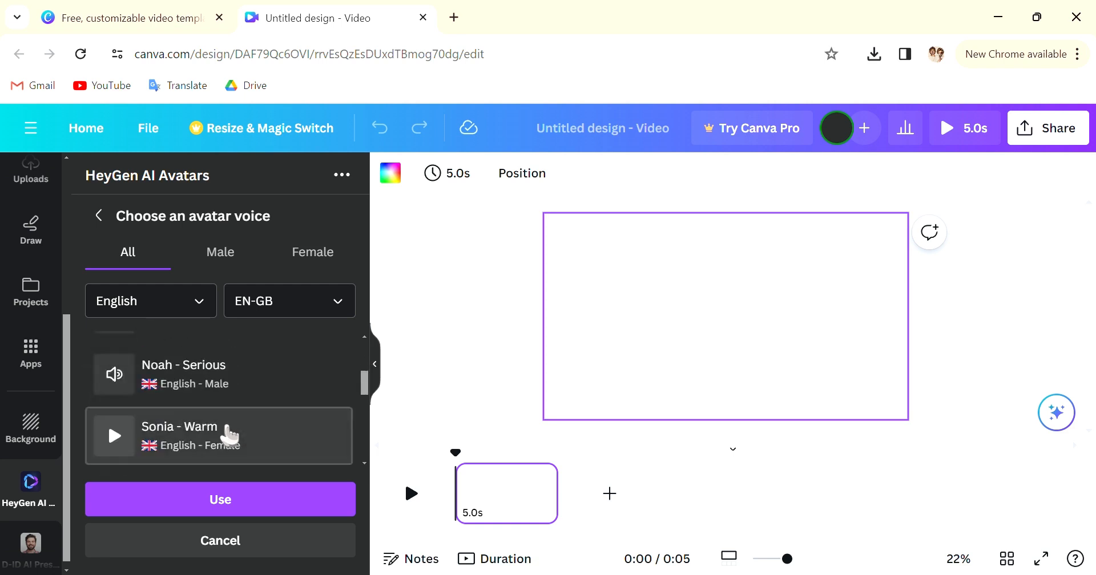
{"action": "scroll", "coordinate": [171, 432], "scroll_direction": "down", "scroll_amount": 1}
{"action": "scroll", "coordinate": [152, 416], "scroll_direction": "up", "scroll_amount": 1}
{"action": "scroll", "coordinate": [152, 411], "scroll_direction": "down", "scroll_amount": 3}
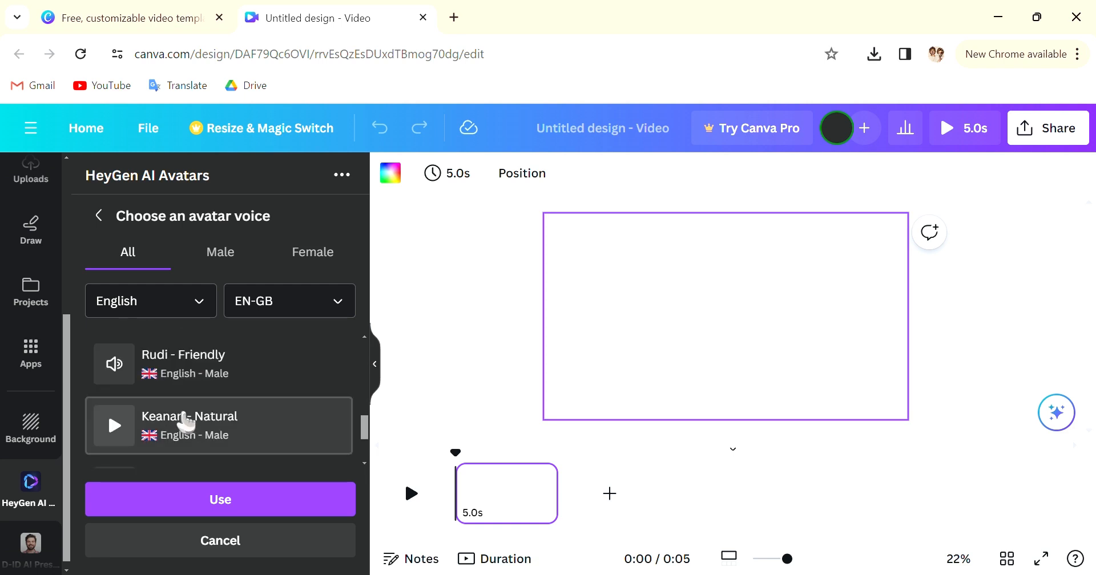
{"action": "left_click", "coordinate": [99, 422]}
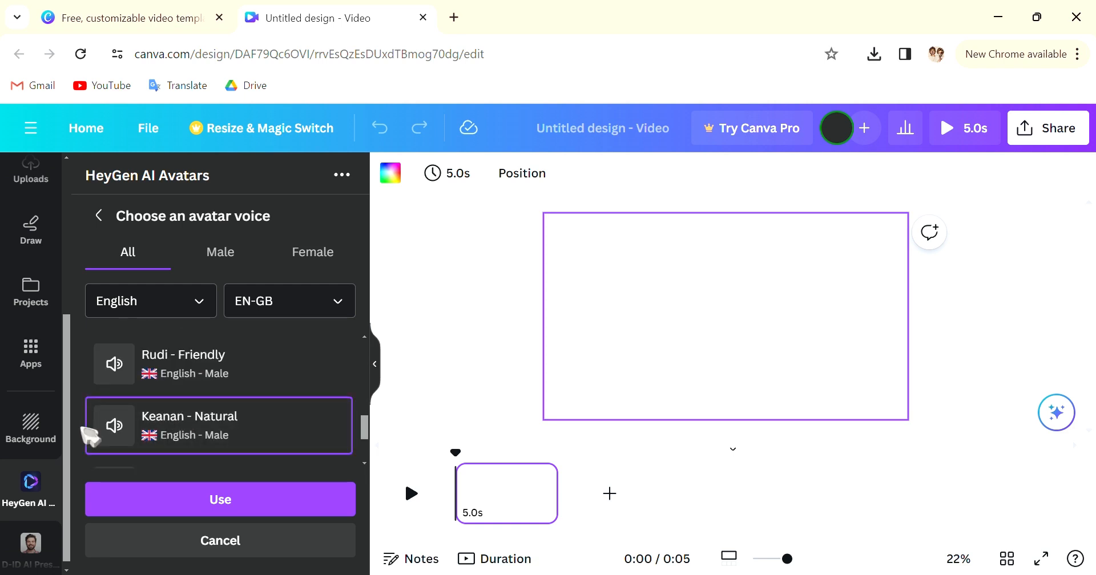
{"action": "left_click", "coordinate": [115, 434]}
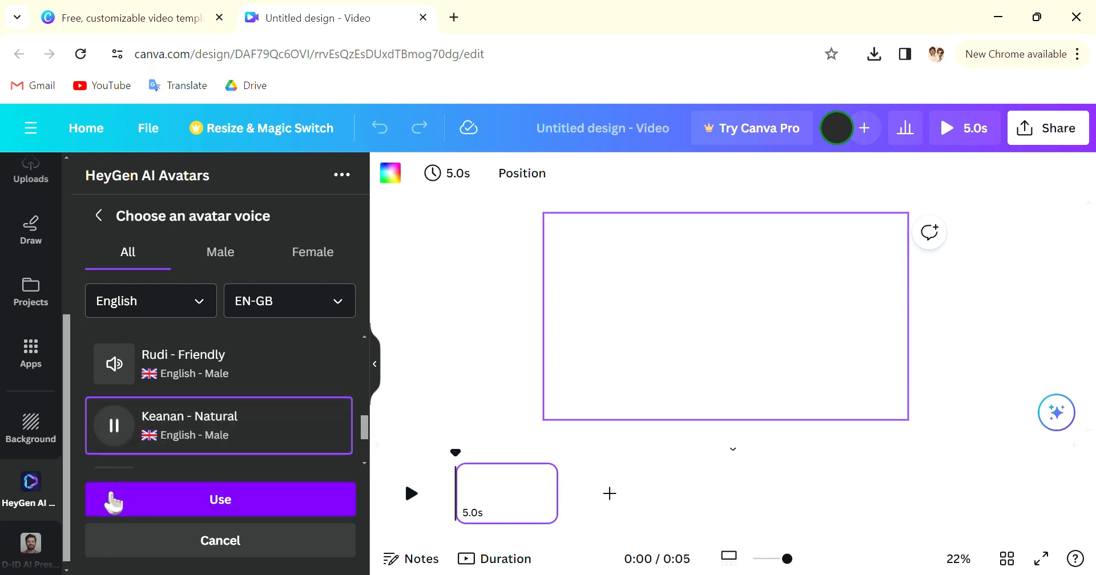
{"action": "scroll", "coordinate": [294, 416], "scroll_direction": "down", "scroll_amount": 2}
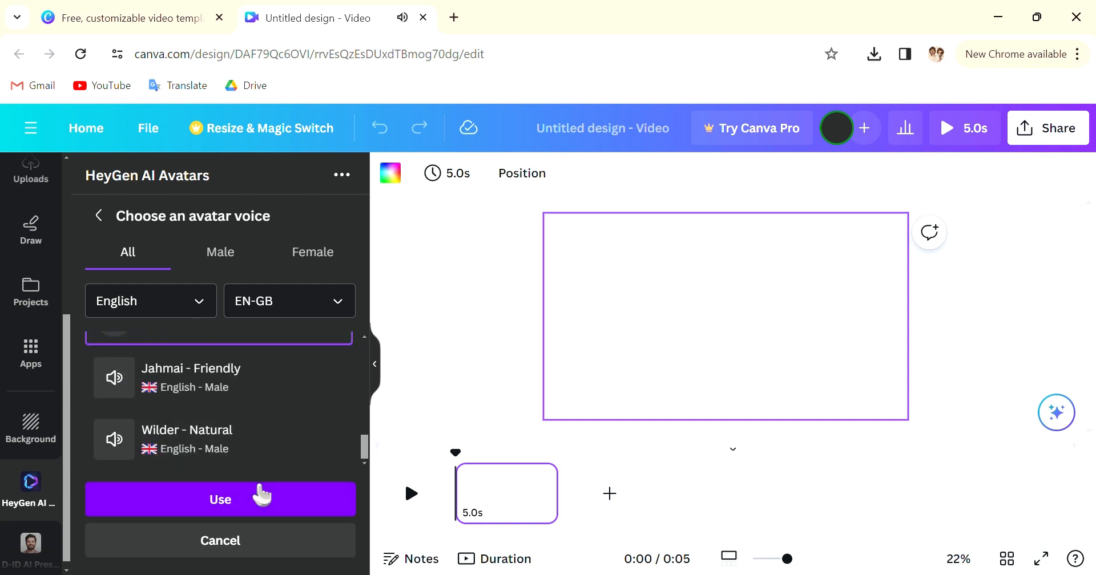
{"action": "left_click", "coordinate": [114, 220]}
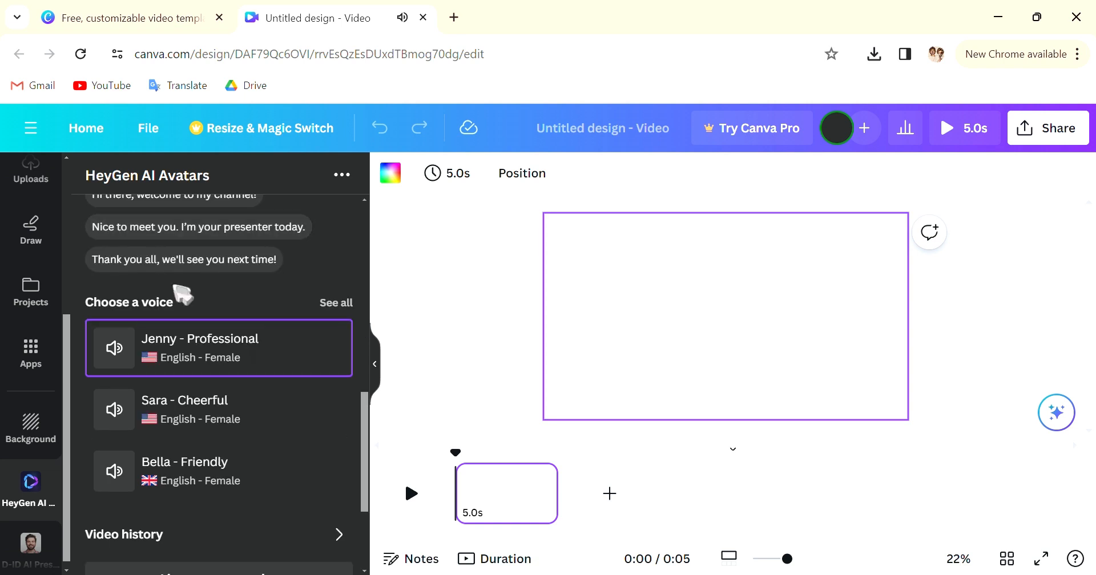
Listen to the script and review the script text and voice settings.
{"action": "scroll", "coordinate": [188, 319], "scroll_direction": "down", "scroll_amount": 3}
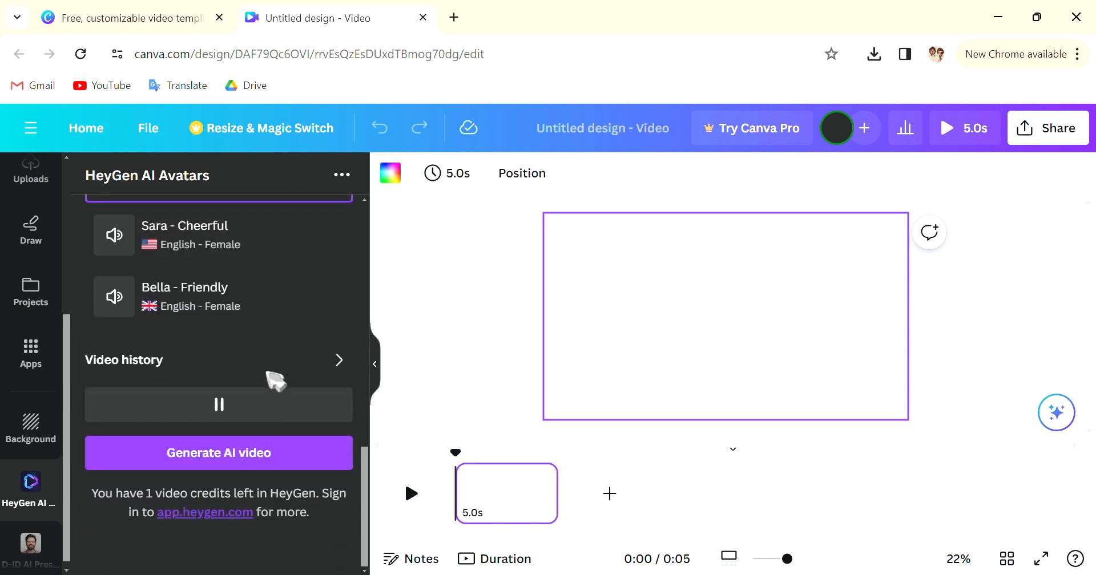
{"action": "scroll", "coordinate": [274, 378], "scroll_direction": "up", "scroll_amount": 7}
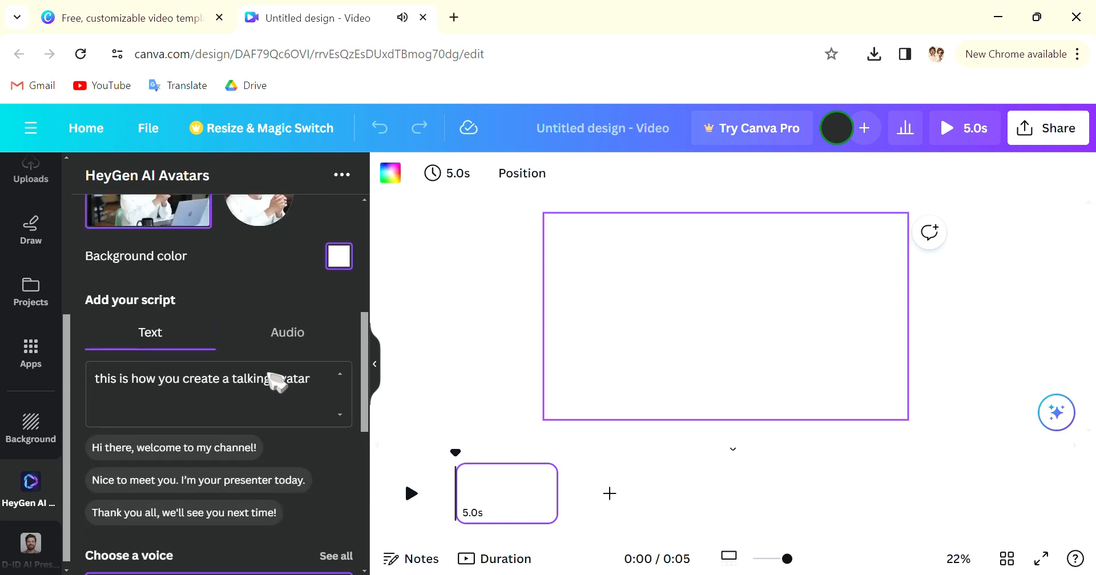
{"action": "scroll", "coordinate": [279, 385], "scroll_direction": "down", "scroll_amount": 4}
{"action": "scroll", "coordinate": [282, 387], "scroll_direction": "down", "scroll_amount": 3}
{"action": "scroll", "coordinate": [280, 393], "scroll_direction": "up", "scroll_amount": 1}
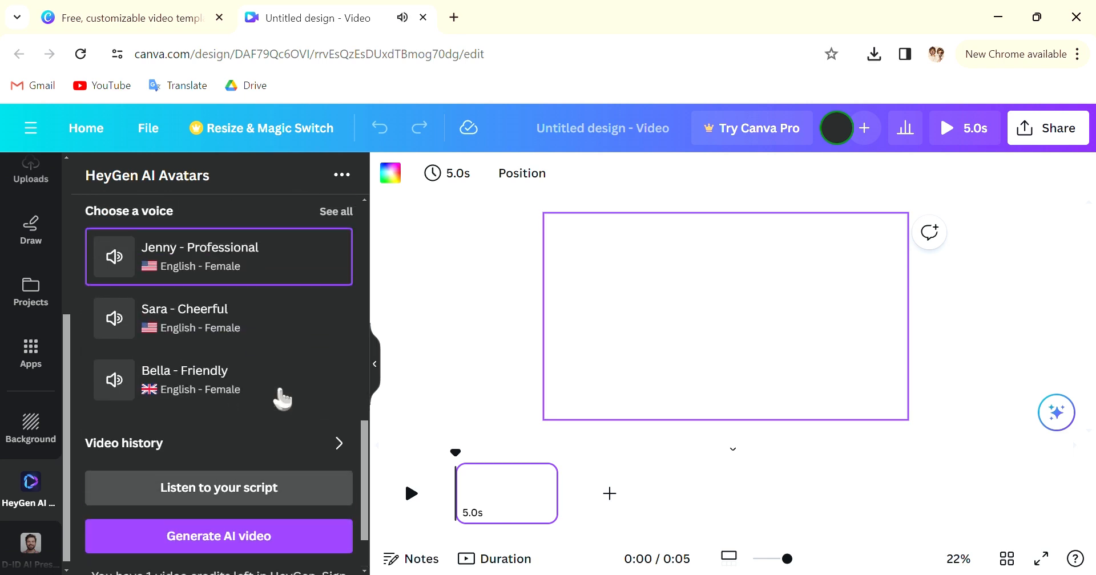
{"action": "scroll", "coordinate": [282, 394], "scroll_direction": "up", "scroll_amount": 2}
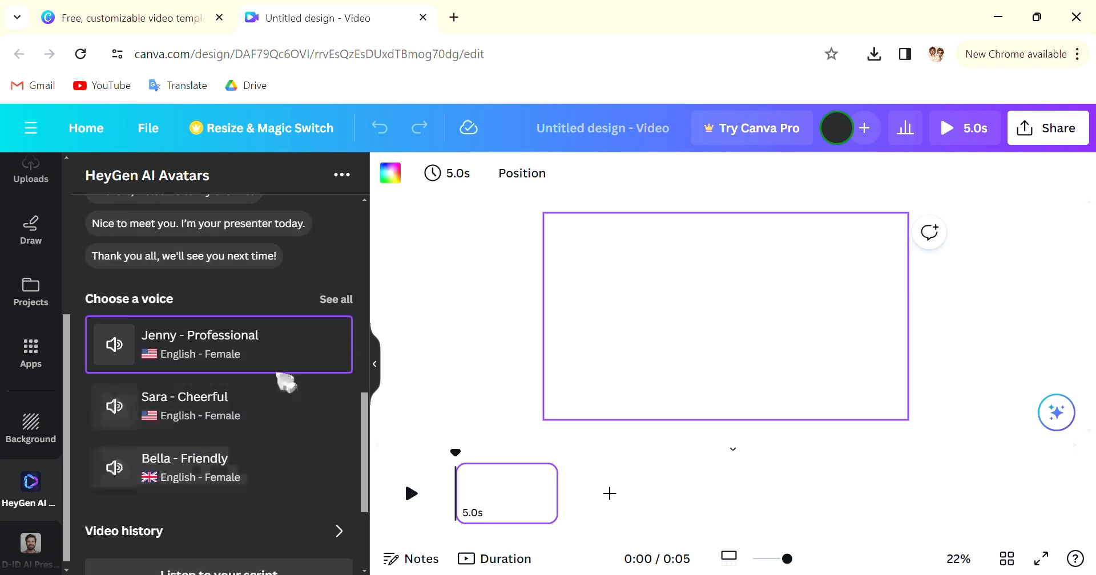
Choose another voice from the full voice list and generate the AI video.
{"action": "scroll", "coordinate": [197, 413], "scroll_direction": "down", "scroll_amount": 2}
{"action": "scroll", "coordinate": [195, 408], "scroll_direction": "down", "scroll_amount": 2}
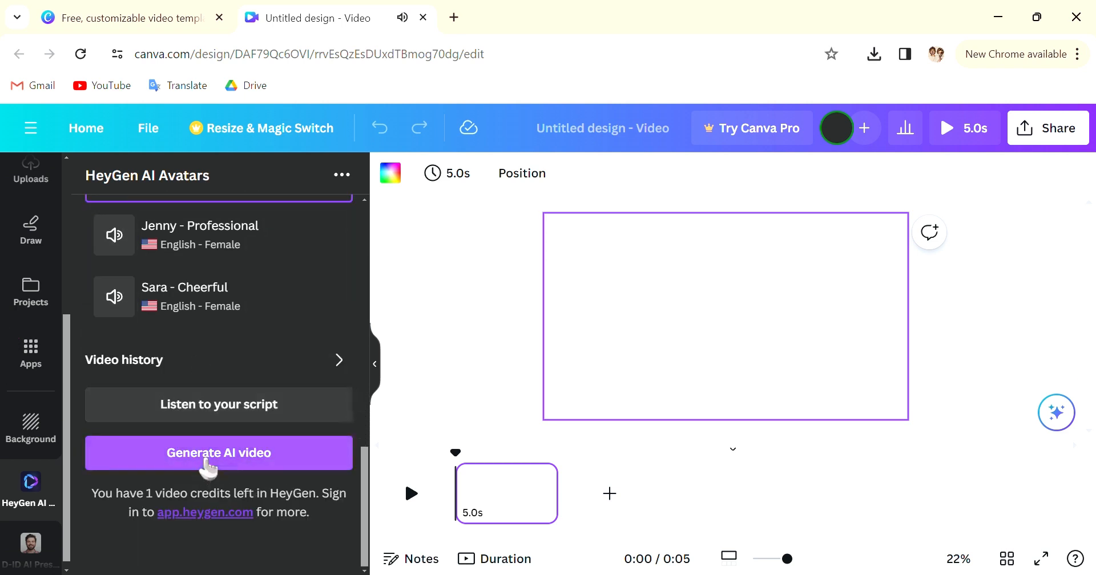
{"action": "left_click", "coordinate": [253, 472]}
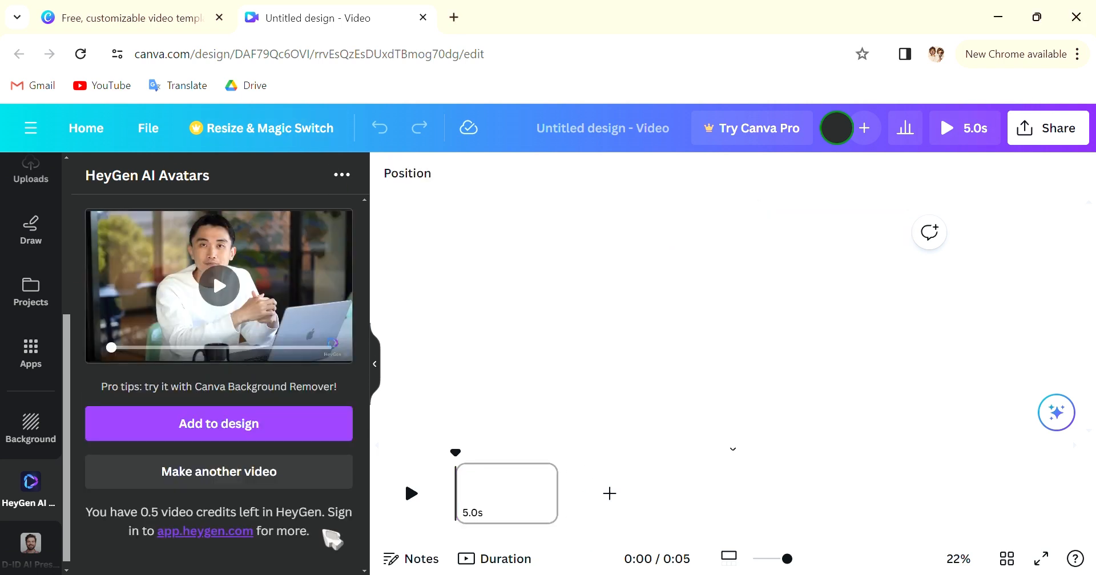
Add the generated avatar video to the design and enlarge it to fill the whole page.
{"action": "left_click", "coordinate": [278, 429]}
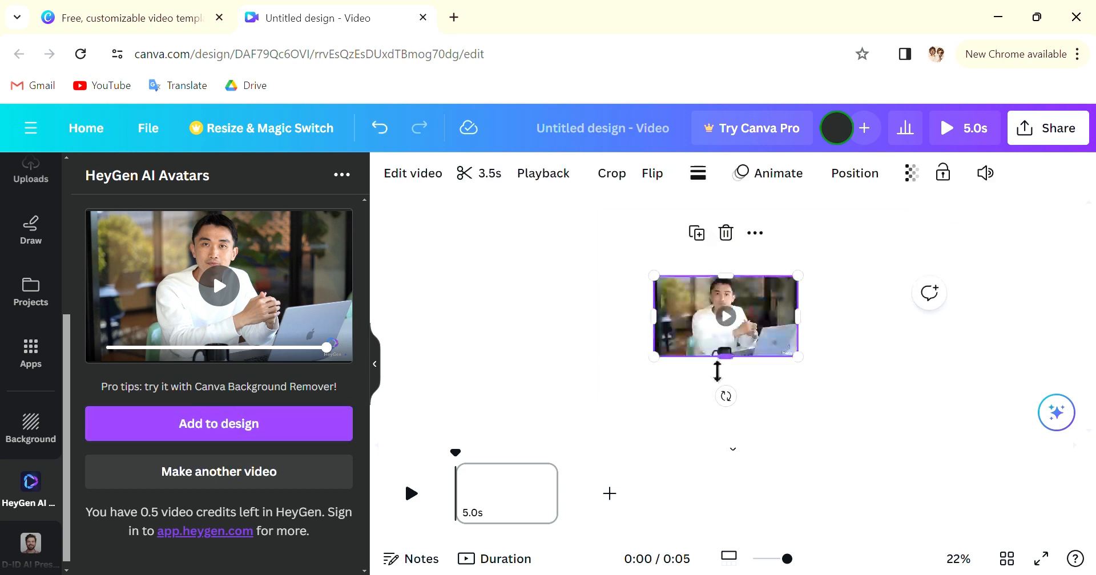
{"action": "left_click_drag", "start_coordinate": [673, 375], "coordinate": [559, 430]}
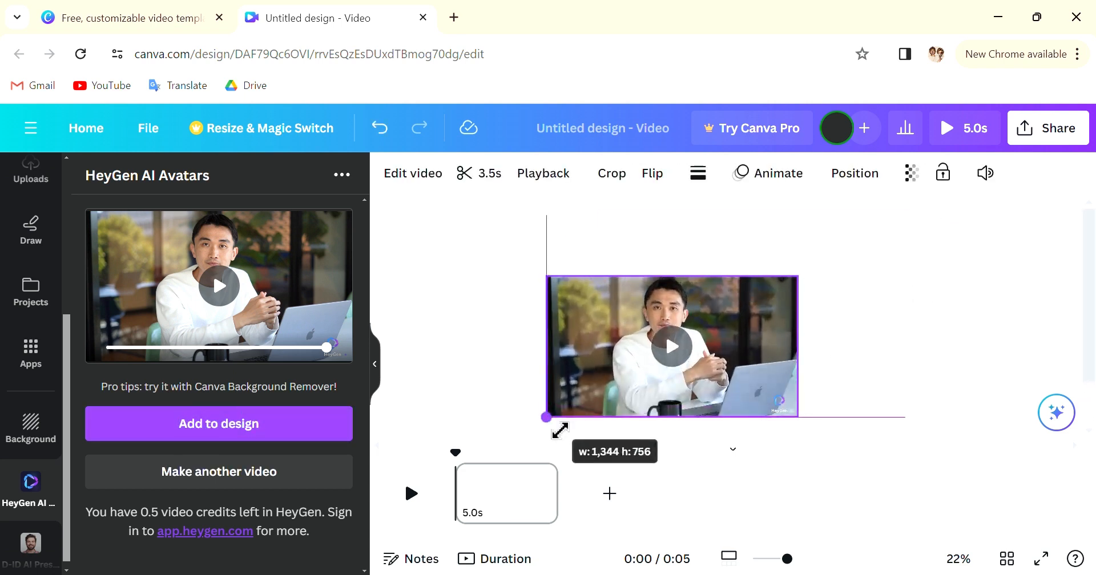
{"action": "left_click_drag", "start_coordinate": [811, 293], "coordinate": [922, 227]}
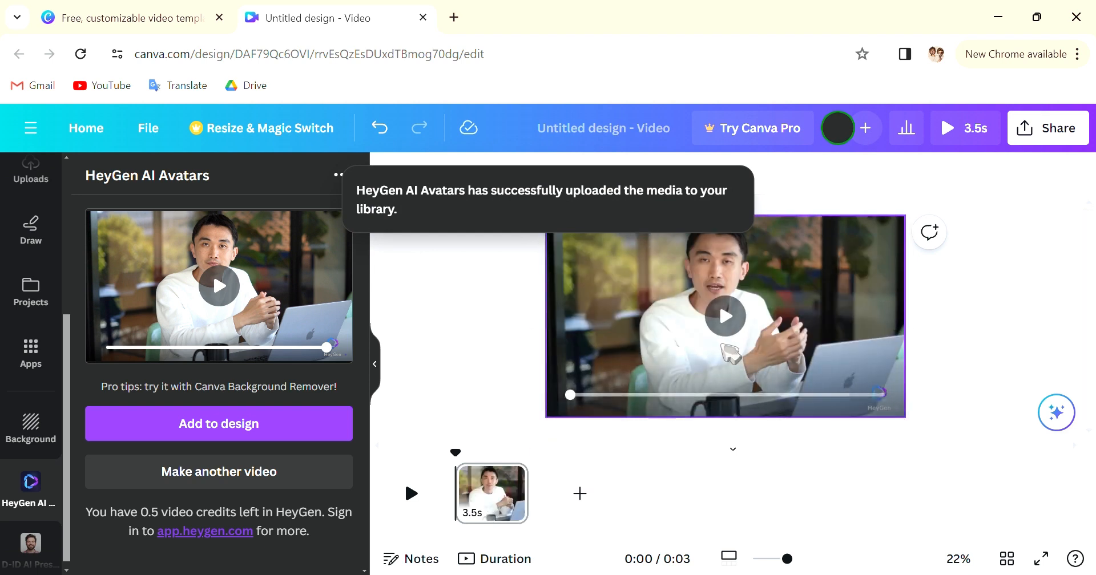
Play the avatar video on the page and look over the available design elements.
{"action": "left_click", "coordinate": [717, 321]}
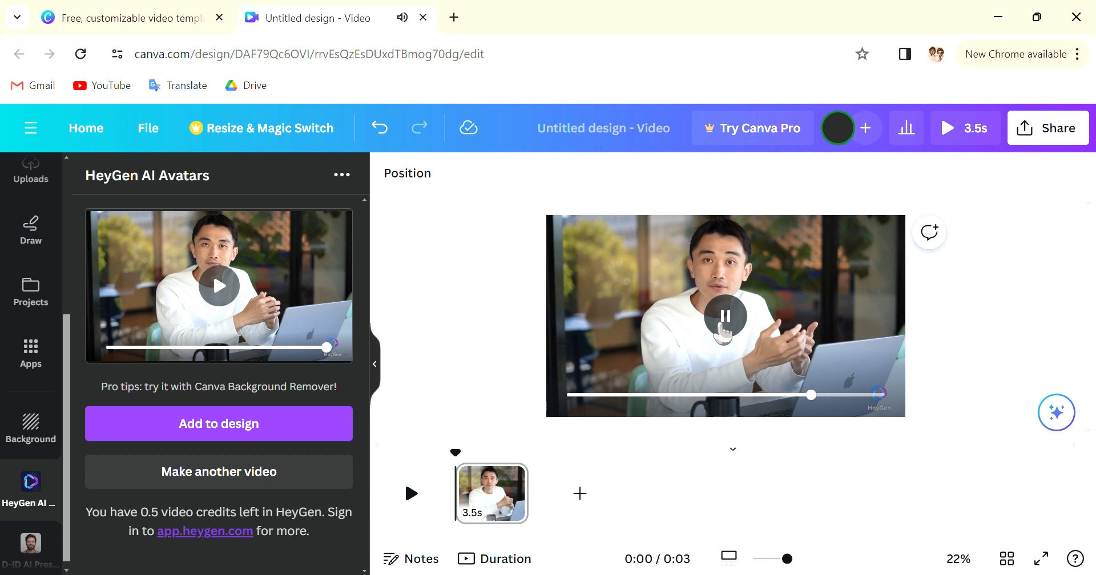
{"action": "left_click", "coordinate": [590, 374]}
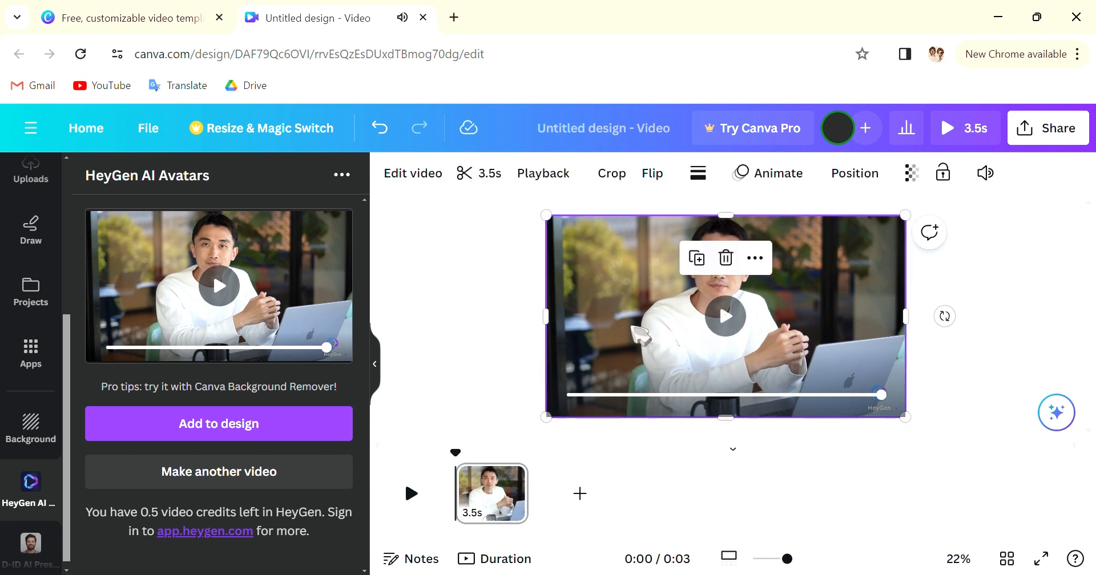
{"action": "scroll", "coordinate": [31, 302], "scroll_direction": "up", "scroll_amount": 5}
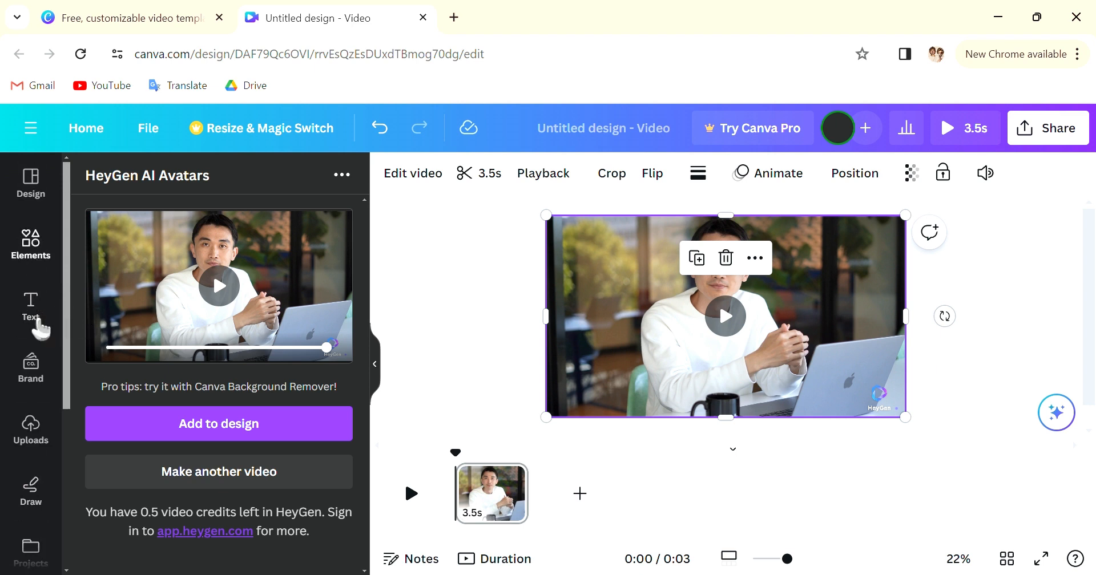
{"action": "left_click", "coordinate": [22, 269]}
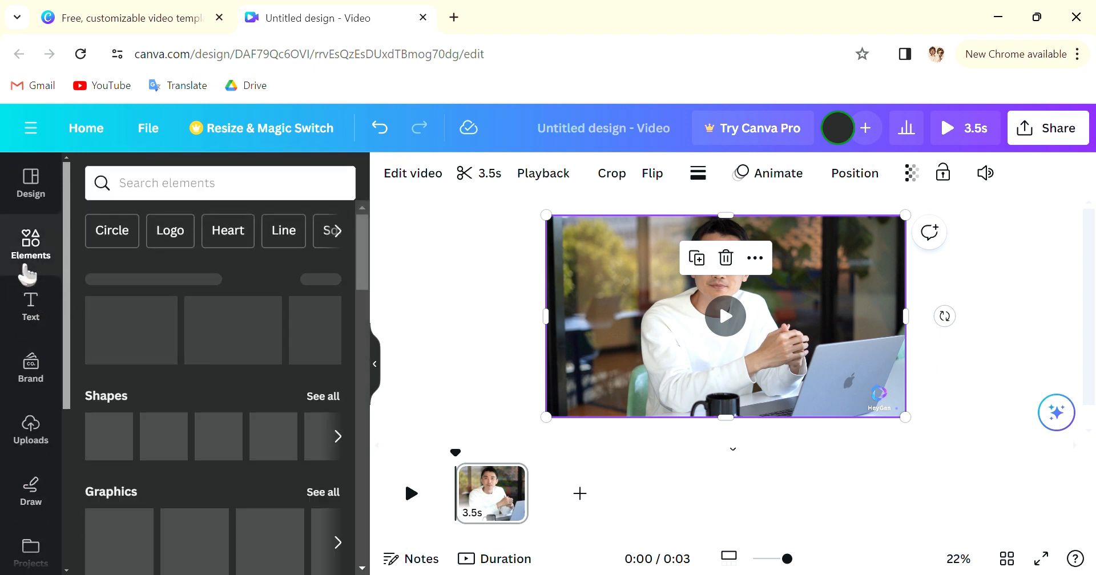
{"action": "left_click", "coordinate": [501, 297]}
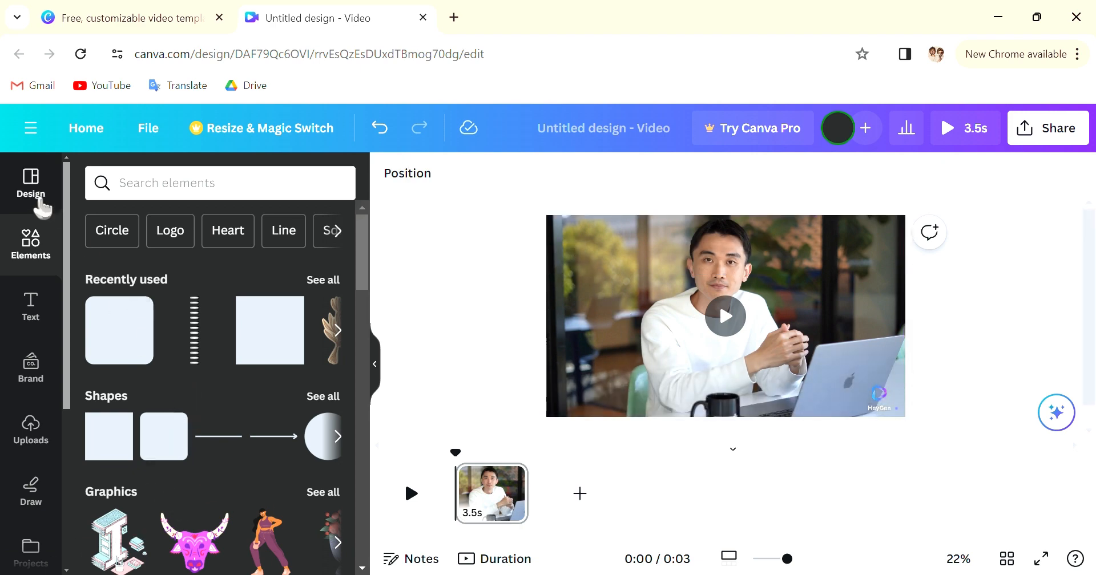
Try the WELCOME page of the Black and White Typewriter YouTube Intro template on the avatar page, and undo it.
{"action": "left_click", "coordinate": [34, 188]}
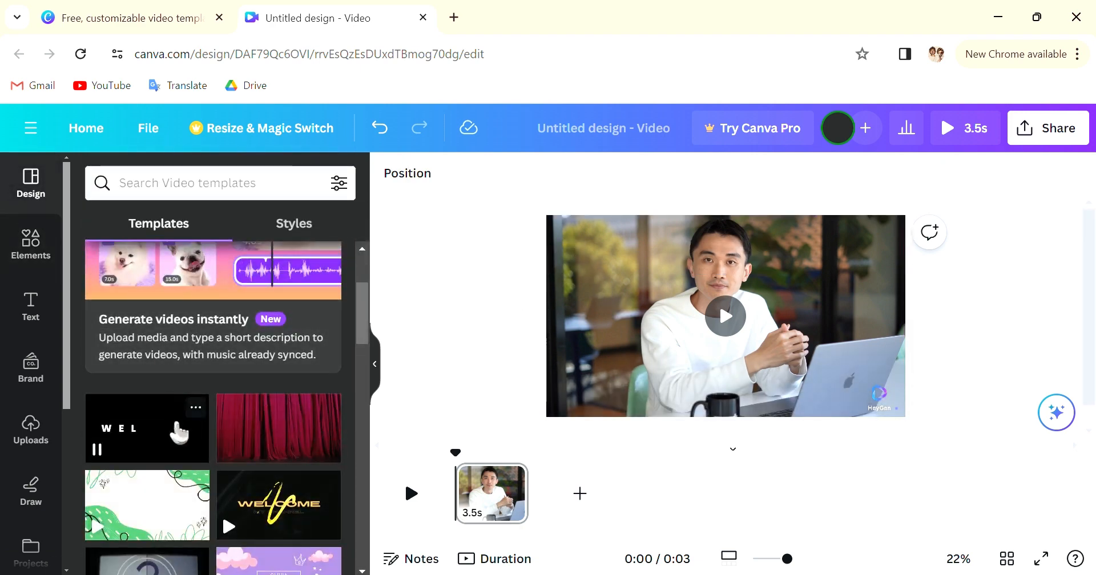
{"action": "left_click", "coordinate": [180, 432]}
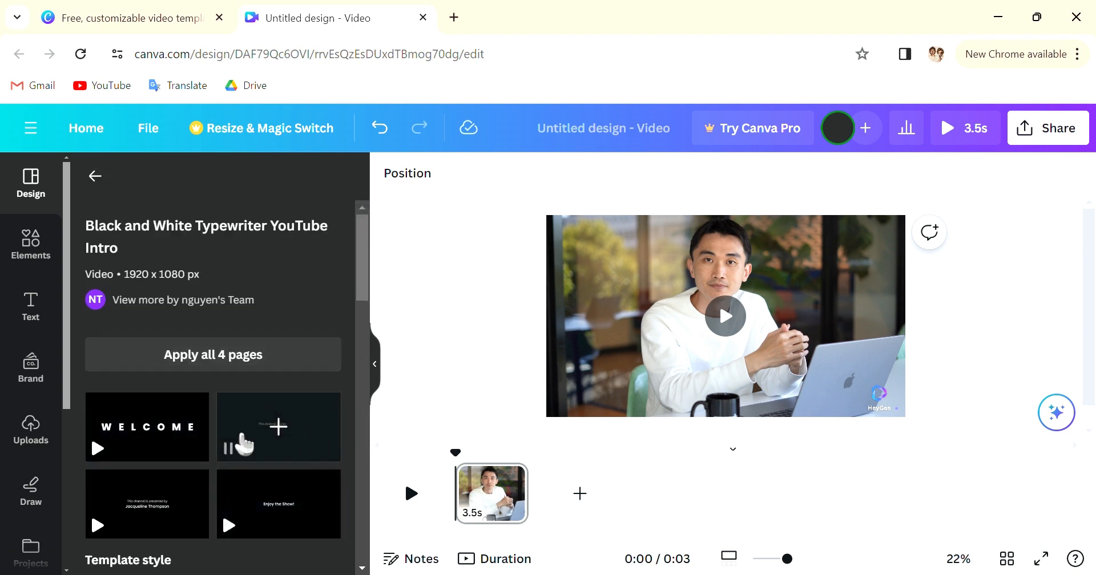
{"action": "left_click", "coordinate": [167, 440]}
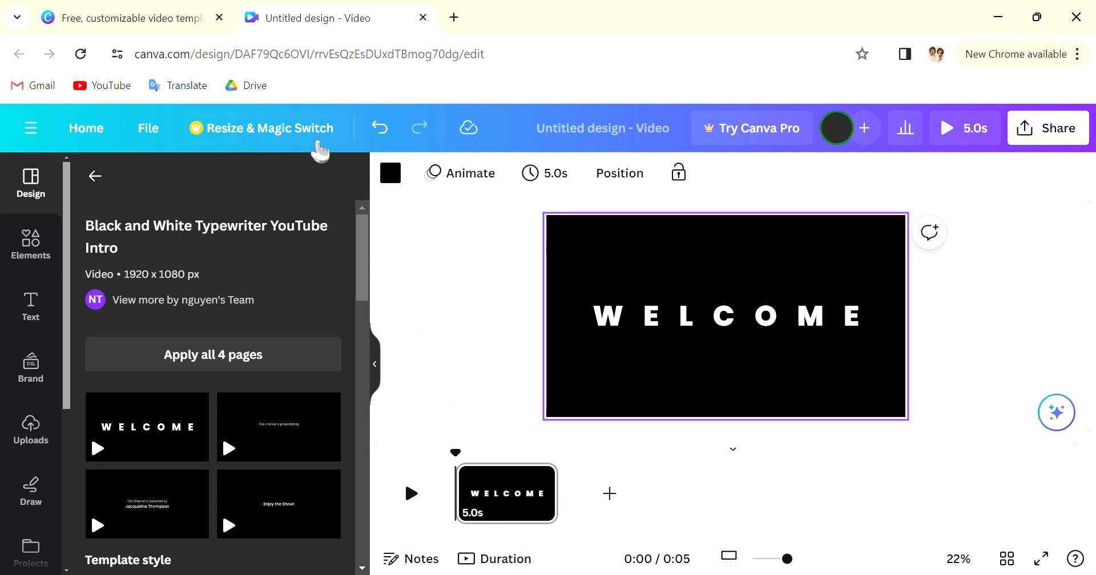
{"action": "left_click", "coordinate": [380, 128]}
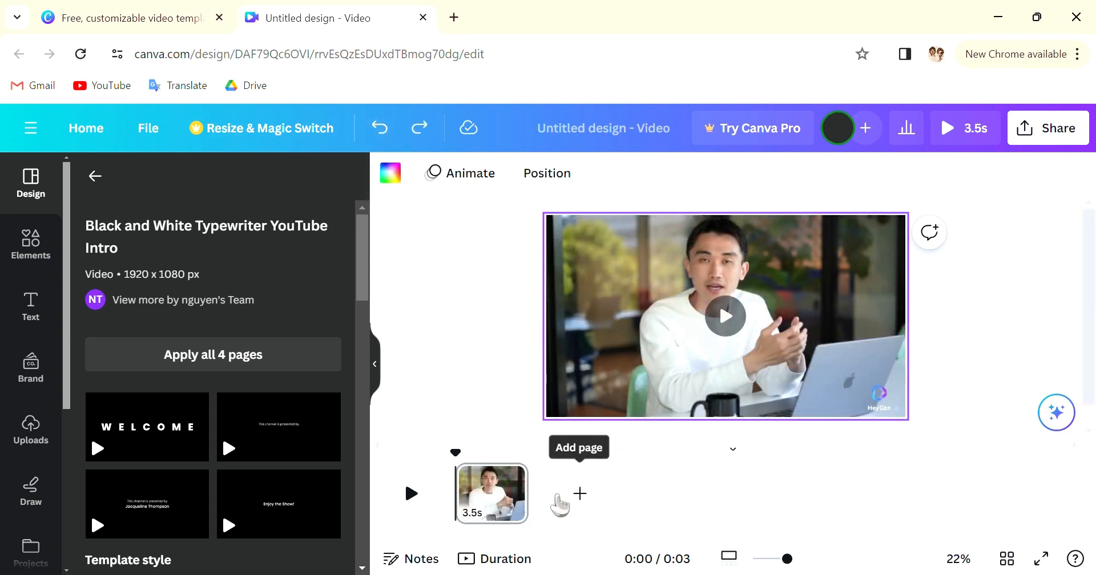
Add a blank page and move the avatar video page behind it.
{"action": "left_click", "coordinate": [565, 498]}
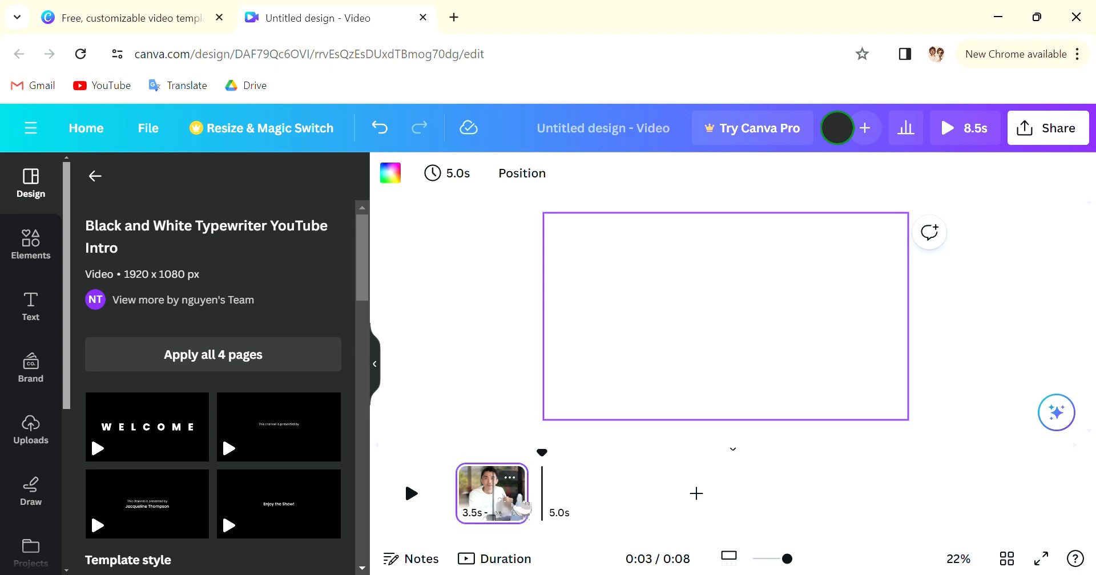
{"action": "left_click", "coordinate": [578, 498]}
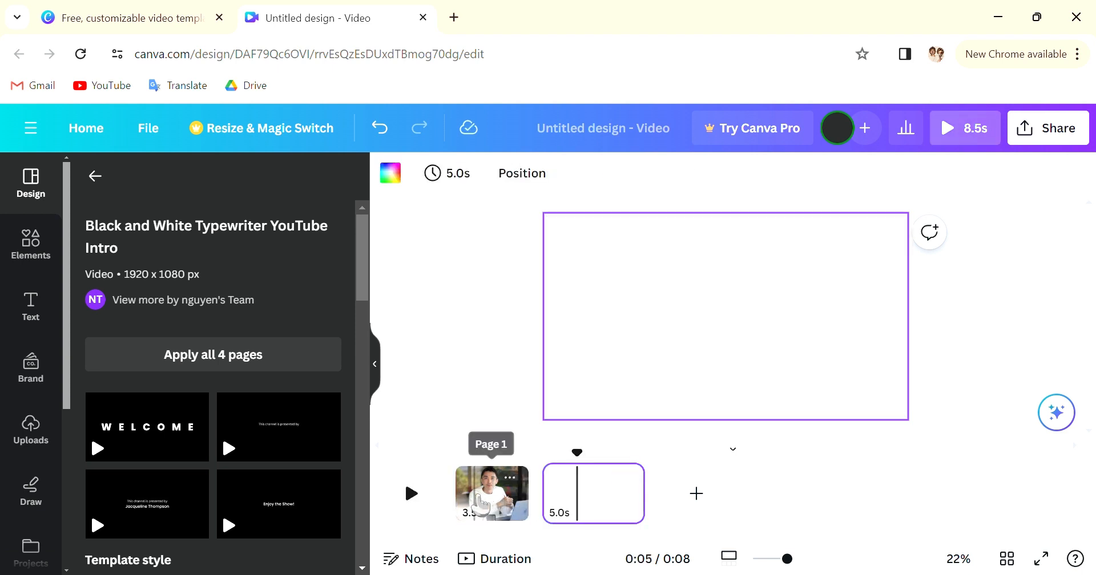
{"action": "left_click_drag", "start_coordinate": [494, 498], "coordinate": [596, 500]}
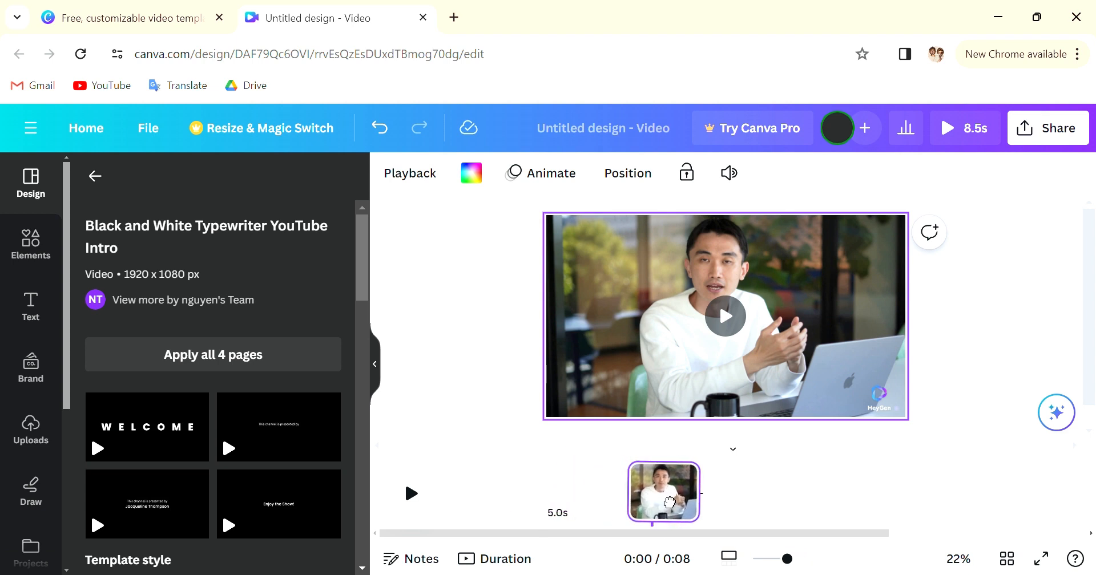
Apply the WELCOME page of the Black and White Typewriter YouTube Intro template to the blank first page.
{"action": "left_click", "coordinate": [531, 512]}
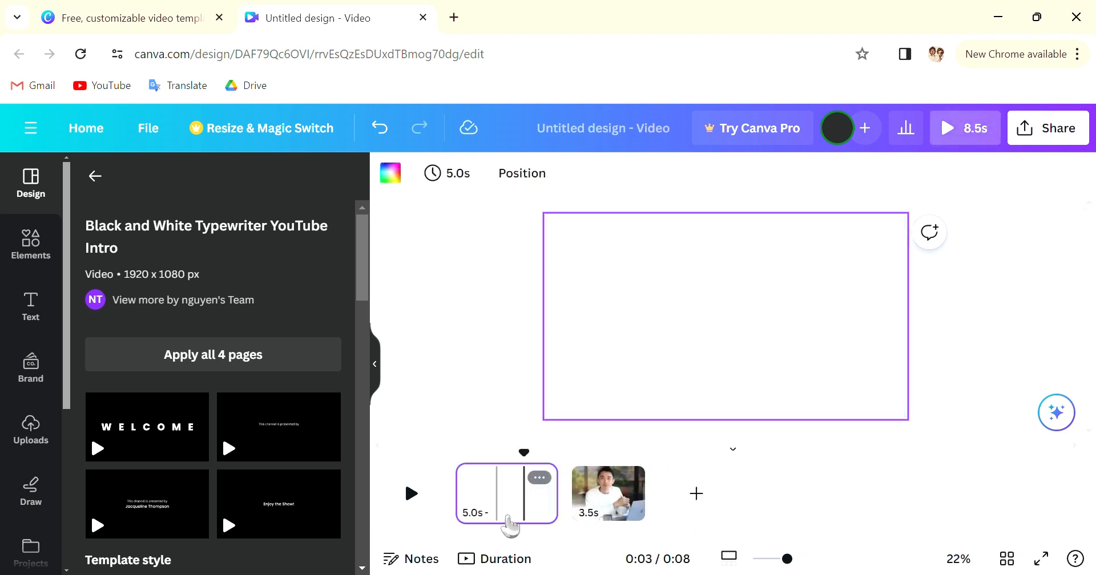
{"action": "left_click", "coordinate": [123, 428]}
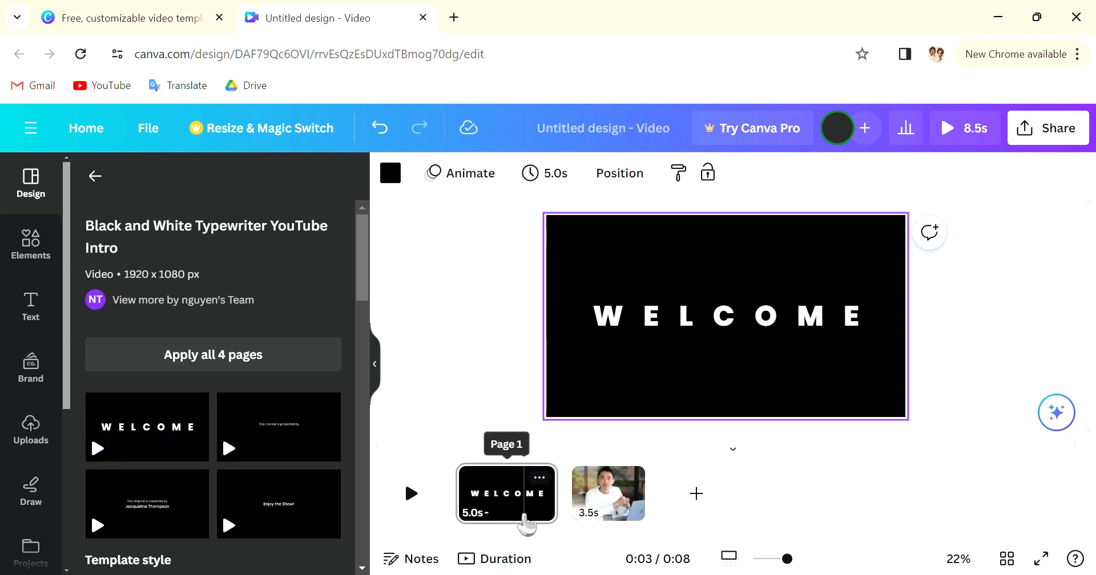
{"action": "left_click", "coordinate": [525, 521]}
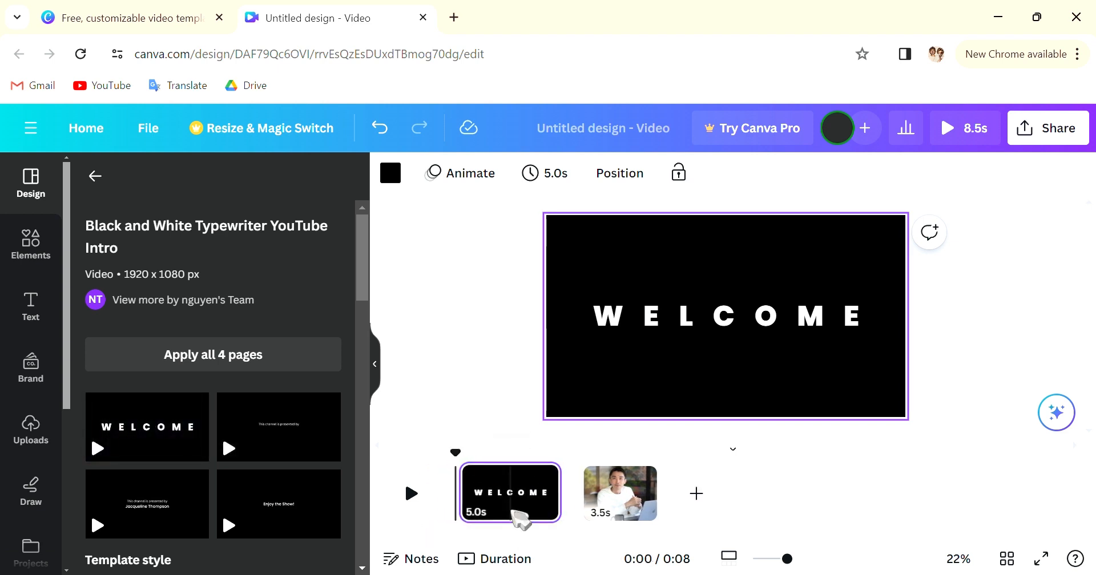
Apply the Black Blue and Red Modern Gaming Chanel Youtube Intro template to the first page and shorten it to 3.5 seconds.
{"action": "scroll", "coordinate": [314, 418], "scroll_direction": "down", "scroll_amount": 3}
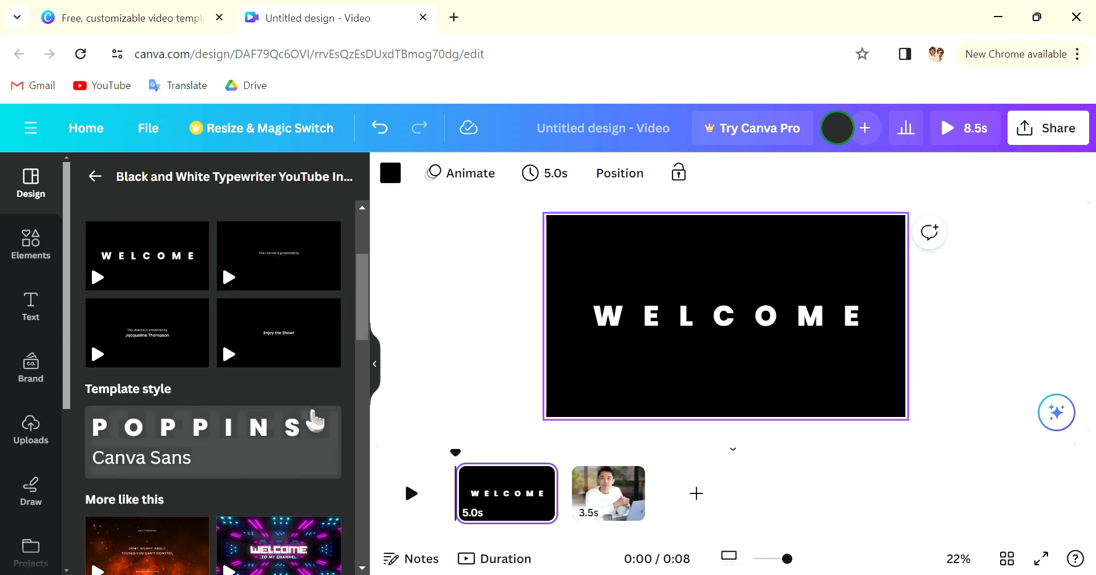
{"action": "scroll", "coordinate": [260, 387], "scroll_direction": "down", "scroll_amount": 3}
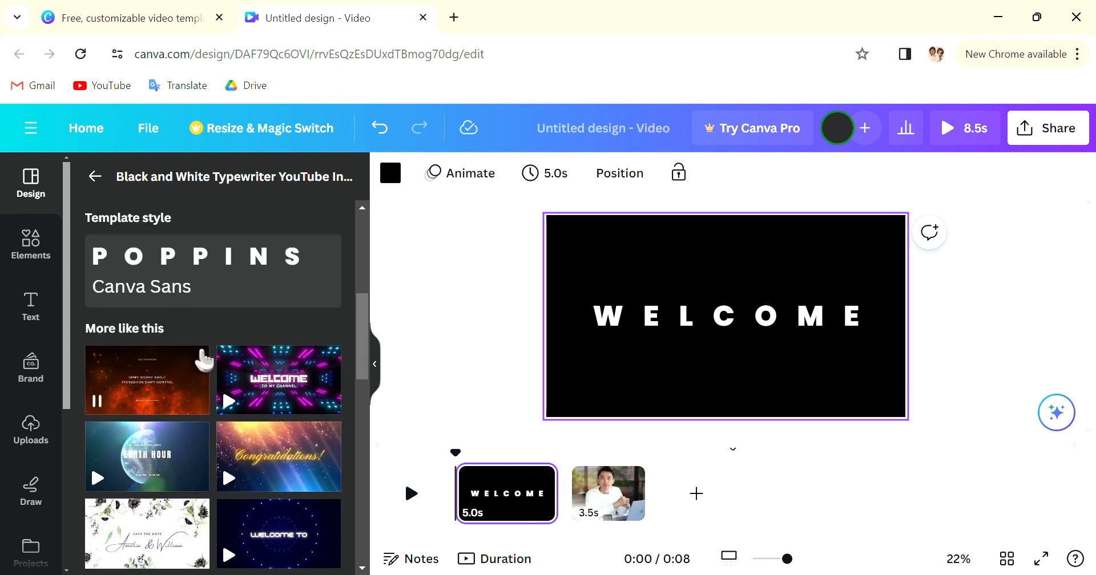
{"action": "left_click", "coordinate": [297, 389]}
{"action": "left_click", "coordinate": [662, 311]}
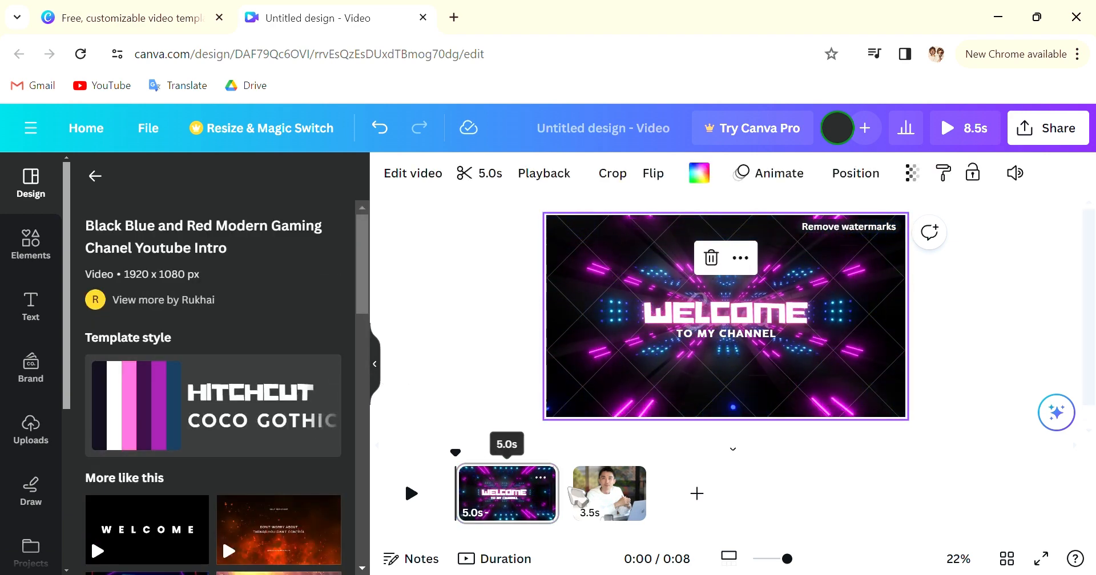
{"action": "left_click", "coordinate": [536, 503]}
{"action": "left_click_drag", "start_coordinate": [537, 503], "coordinate": [522, 510]}
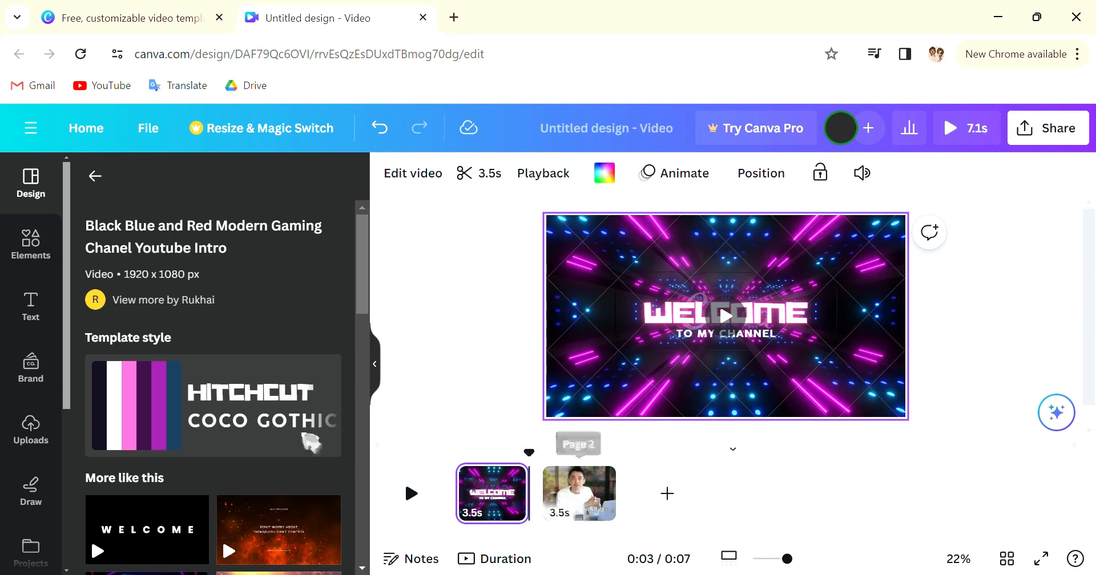
Apply the black-and-white handwritten Welcome template with the circular photo to the first page and delete its name text.
{"action": "scroll", "coordinate": [307, 442], "scroll_direction": "down", "scroll_amount": 3}
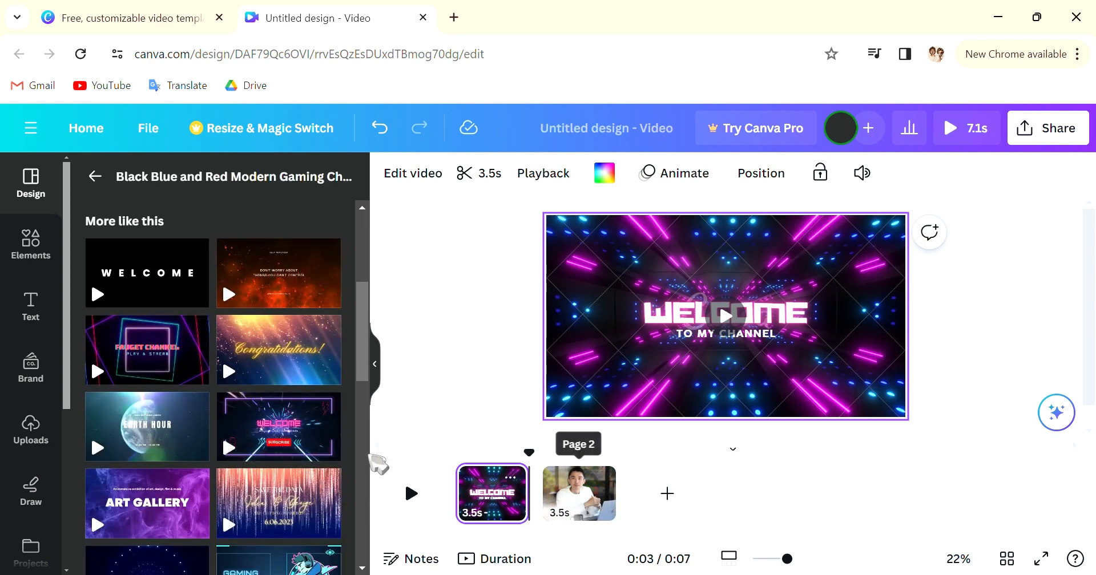
{"action": "left_click", "coordinate": [96, 177]}
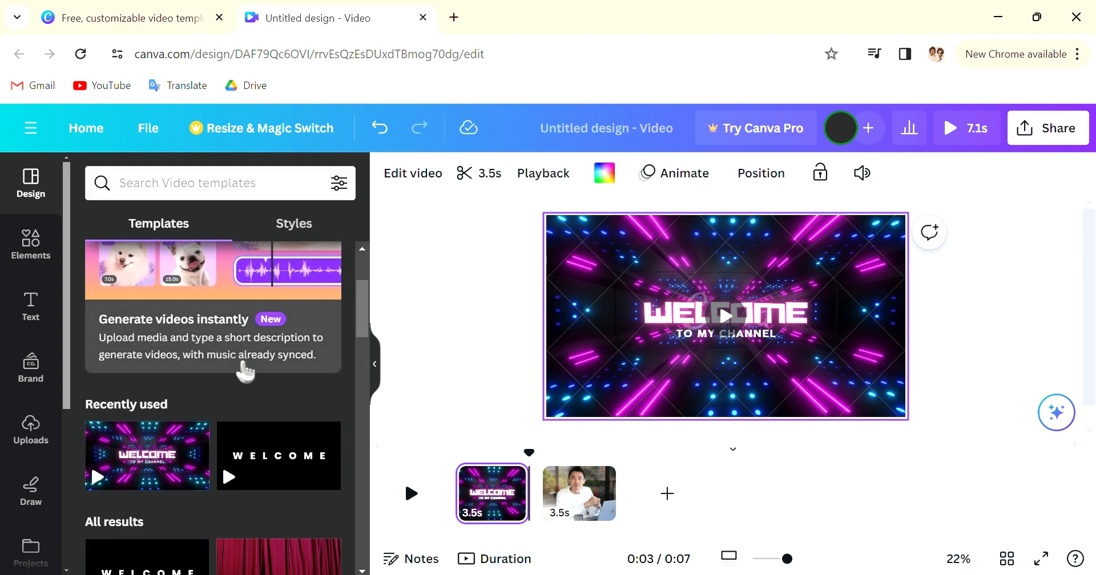
{"action": "scroll", "coordinate": [245, 371], "scroll_direction": "down", "scroll_amount": 6}
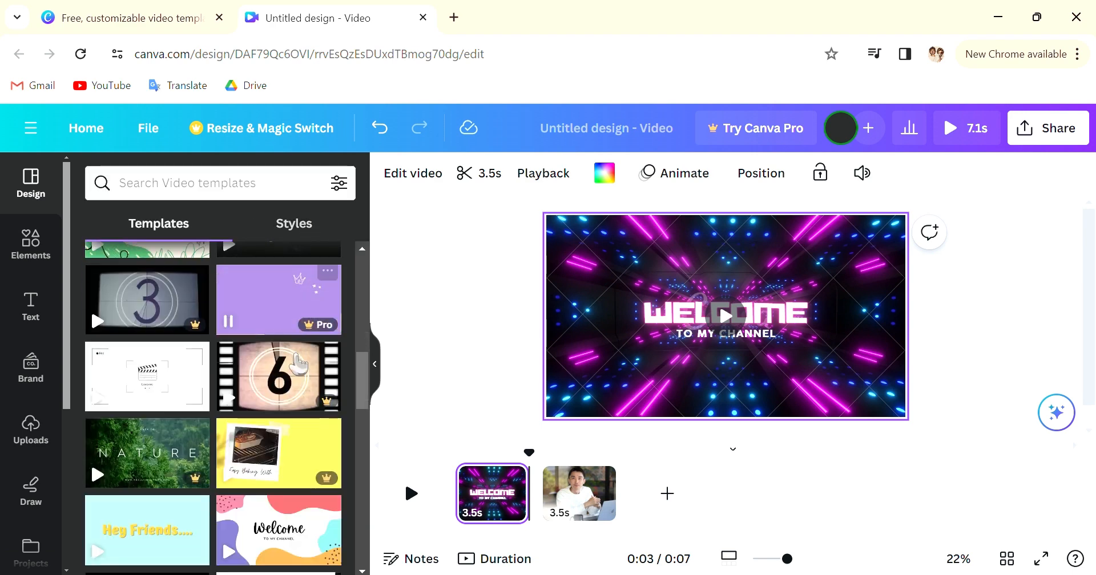
{"action": "scroll", "coordinate": [260, 291], "scroll_direction": "down", "scroll_amount": 3}
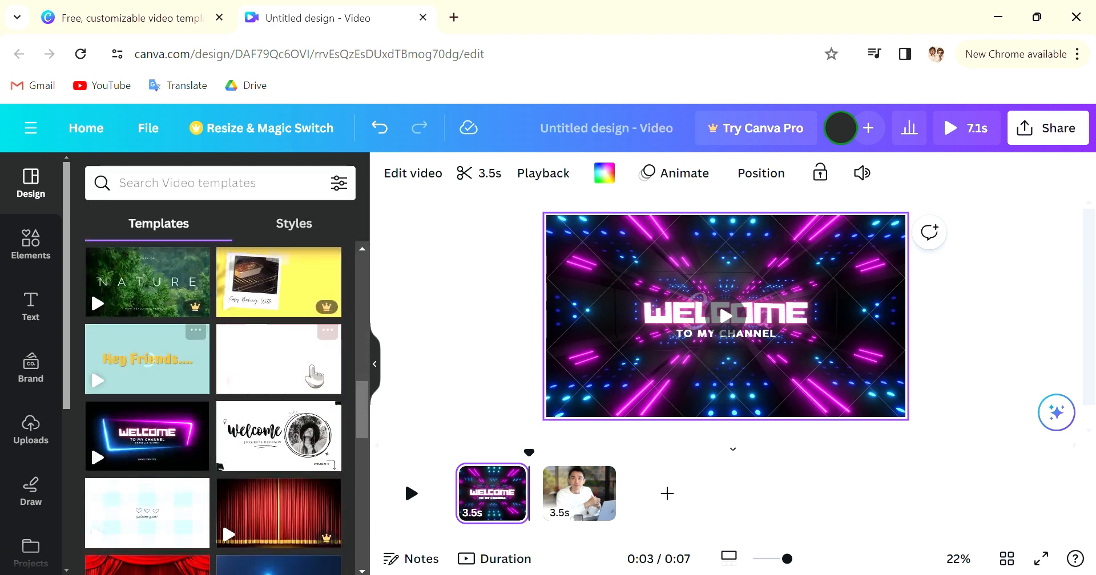
{"action": "left_click", "coordinate": [283, 446]}
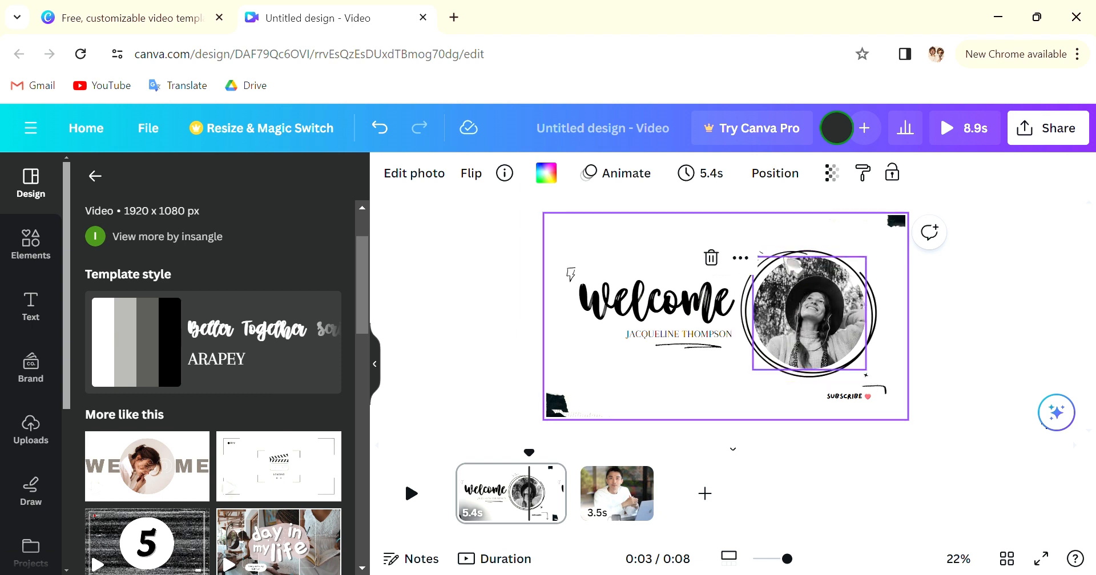
{"action": "left_click", "coordinate": [716, 333]}
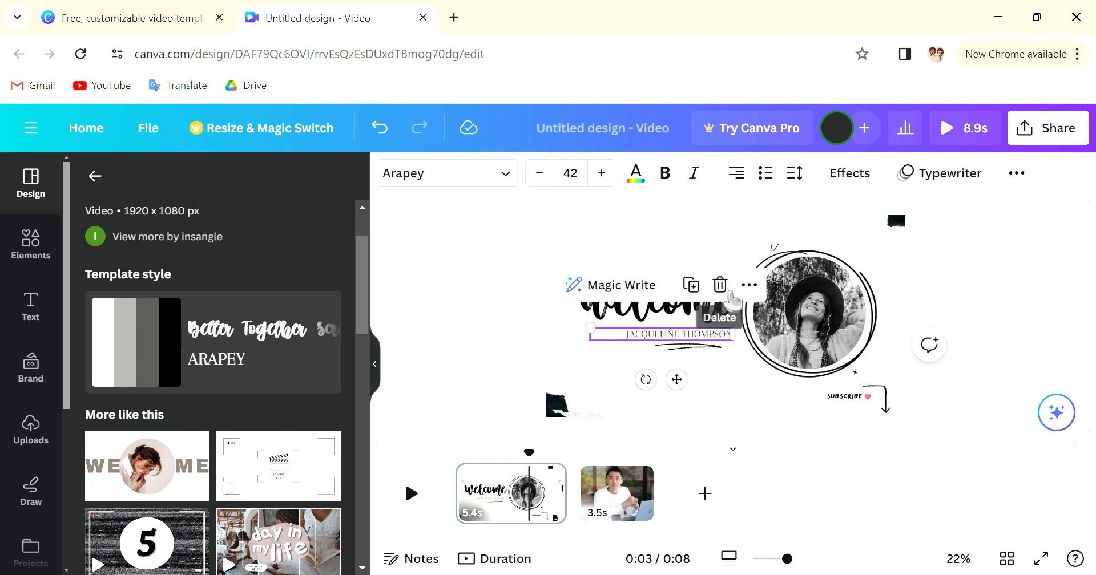
{"action": "left_click", "coordinate": [721, 288]}
Copy the avatar video from the second page.
{"action": "left_click", "coordinate": [616, 491]}
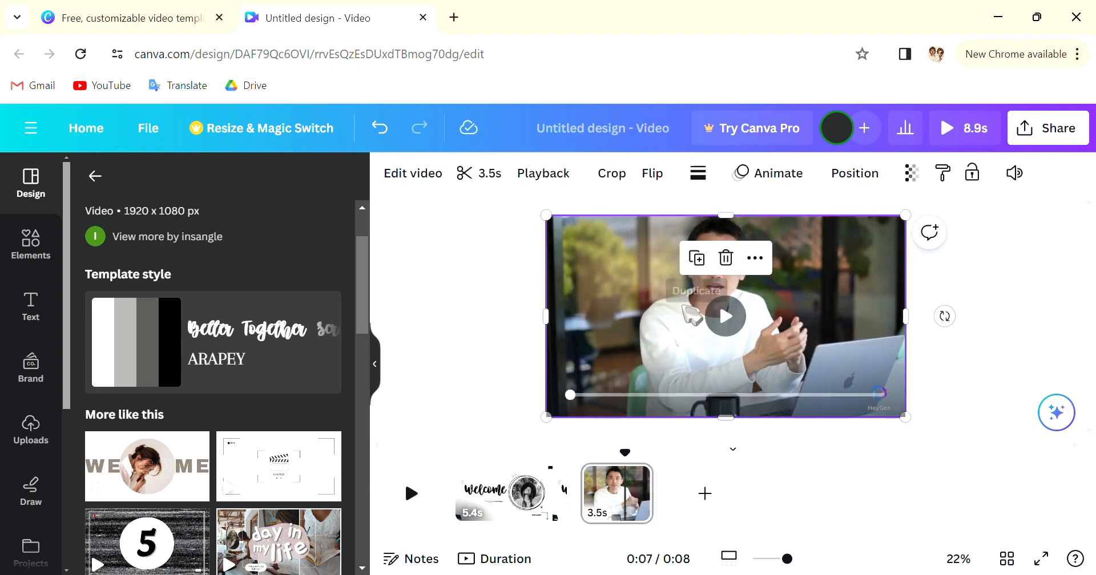
{"action": "right_click", "coordinate": [658, 322]}
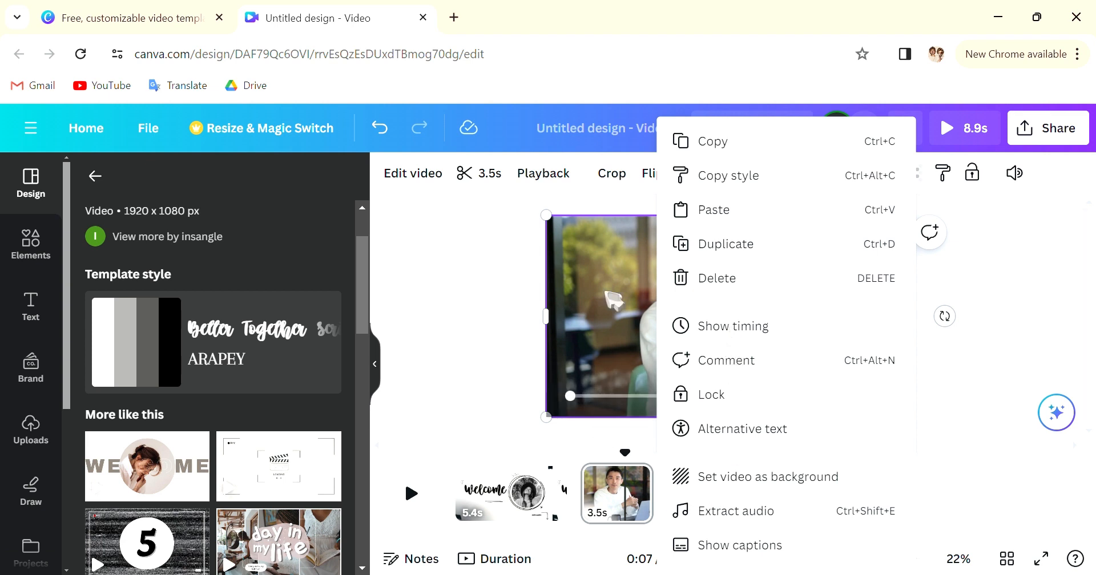
{"action": "left_click", "coordinate": [695, 149]}
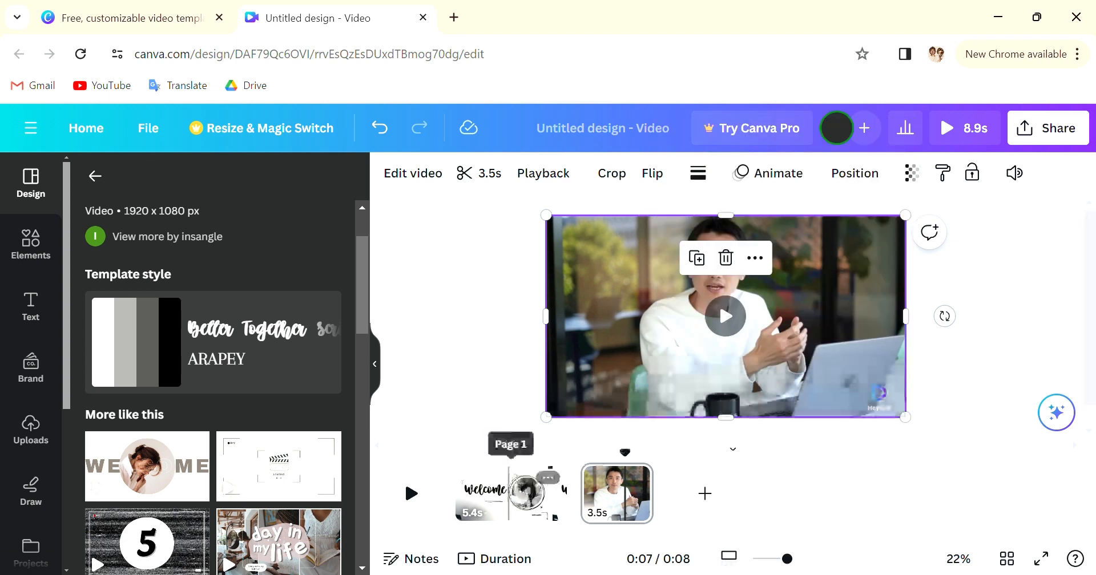
Delete the portrait photo from the circular frame on the first page.
{"action": "left_click", "coordinate": [509, 485]}
{"action": "left_click", "coordinate": [833, 348]}
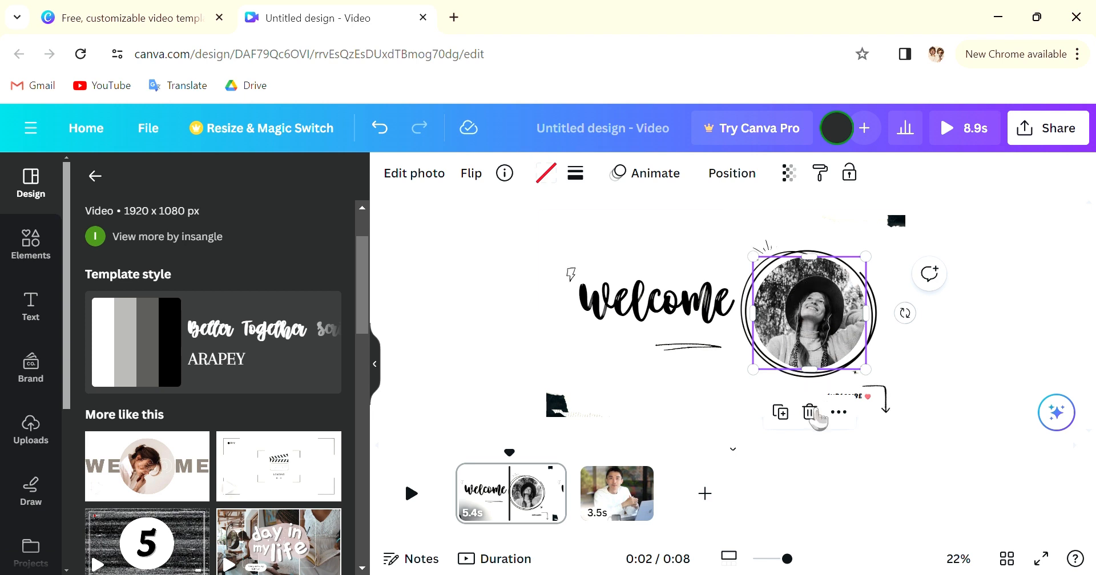
{"action": "left_click", "coordinate": [809, 412]}
Paste the avatar video onto the first page, shrink it and place it inside the circular frame.
{"action": "left_click", "coordinate": [817, 336]}
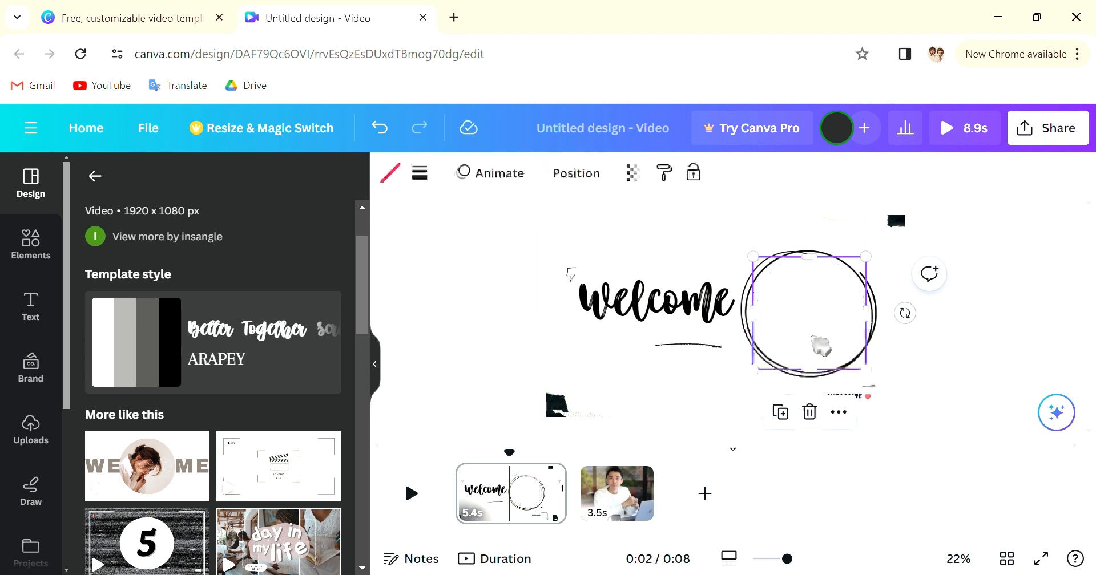
{"action": "right_click", "coordinate": [816, 338]}
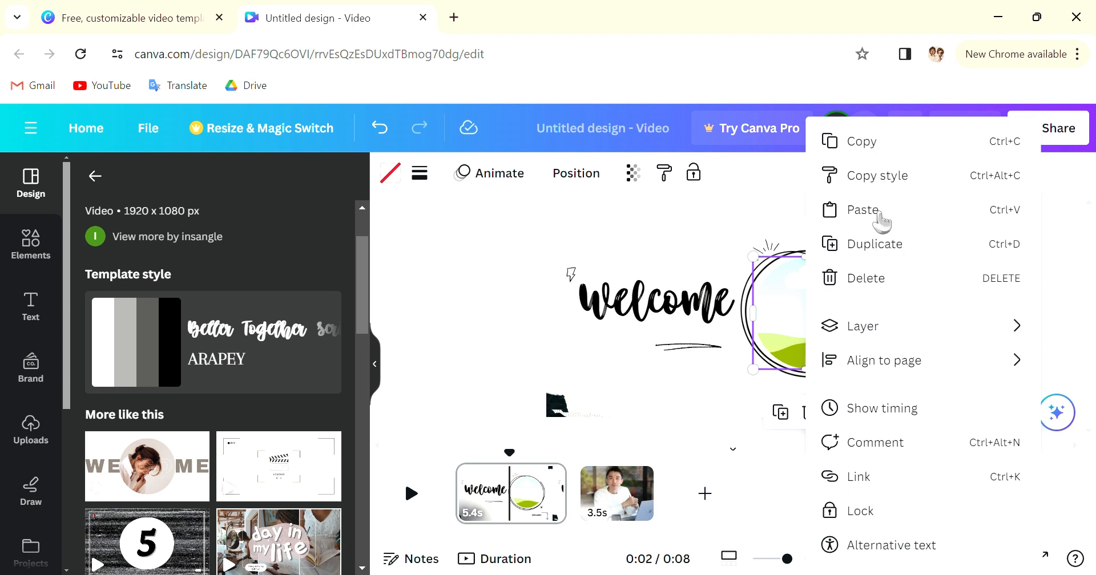
{"action": "left_click", "coordinate": [863, 210]}
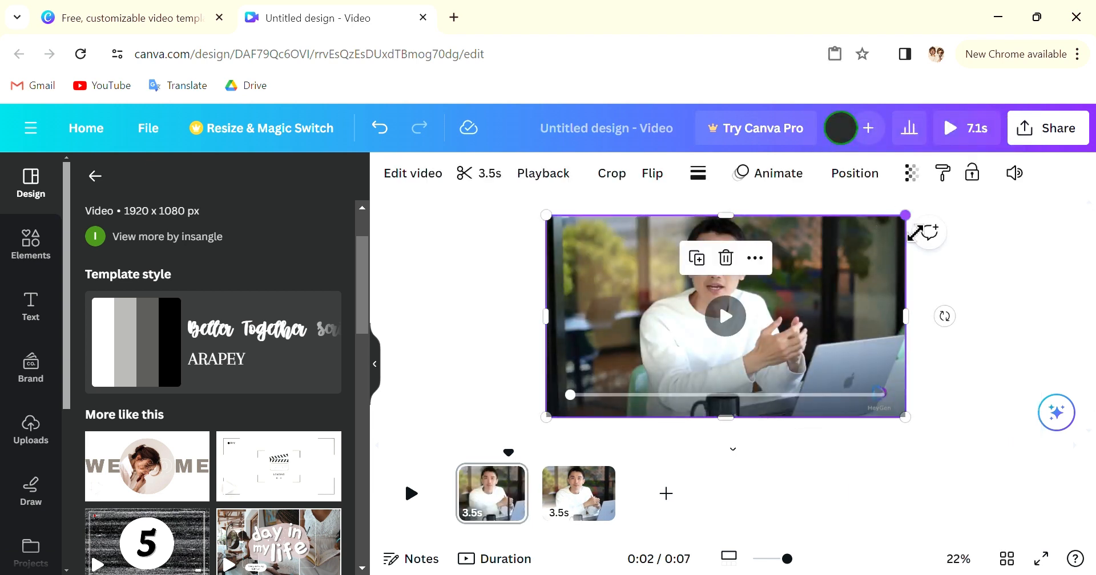
{"action": "left_click_drag", "start_coordinate": [905, 215], "coordinate": [720, 336]}
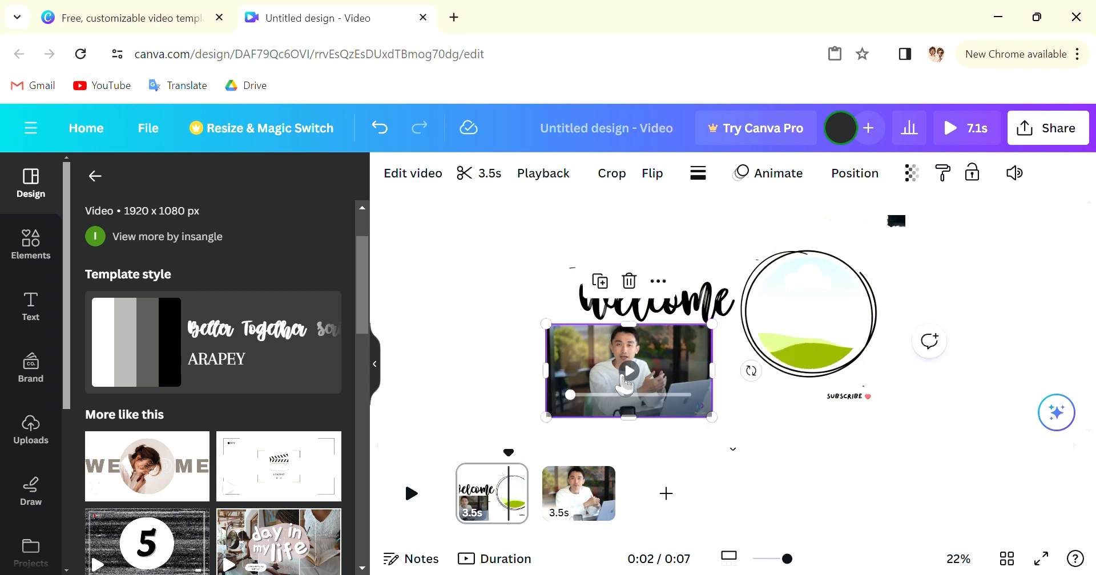
{"action": "left_click_drag", "start_coordinate": [617, 369], "coordinate": [787, 313]}
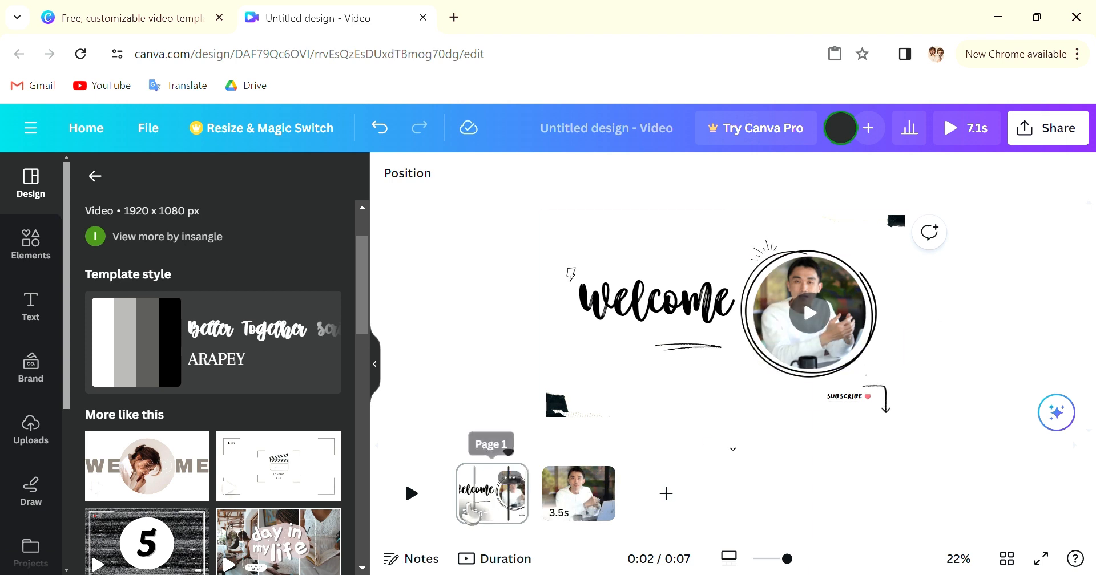
{"action": "left_click", "coordinate": [457, 527]}
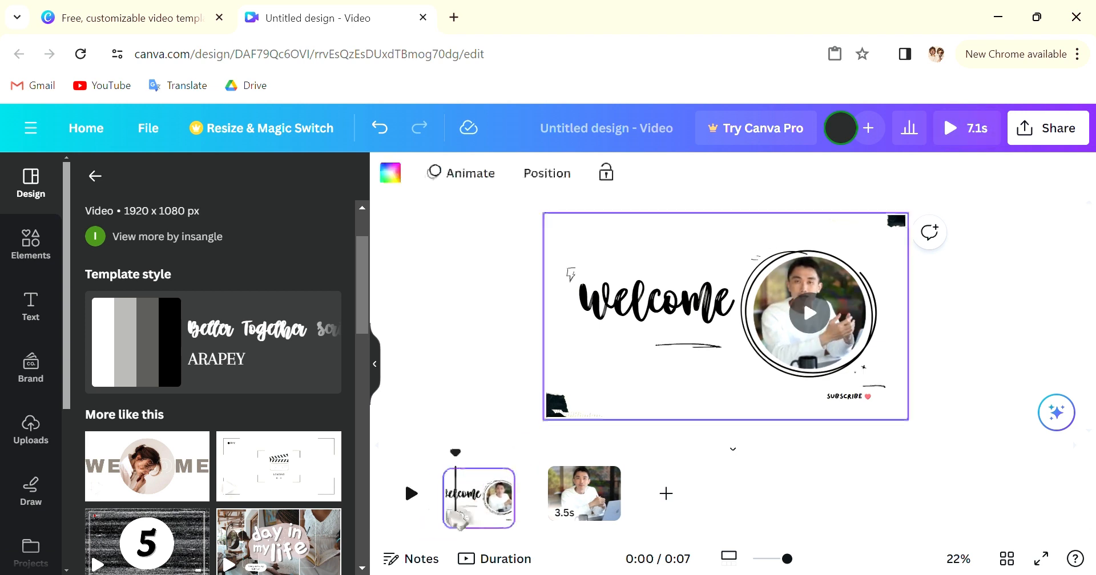
Play the two-page video and review the Welcome page and the full-frame avatar page.
{"action": "left_click", "coordinate": [410, 493]}
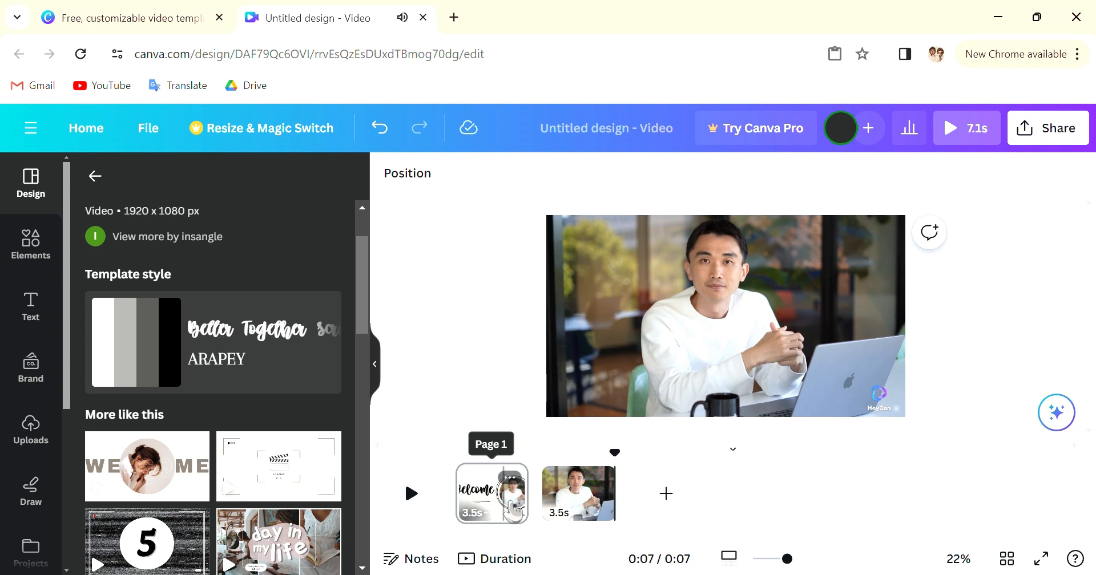
{"action": "left_click", "coordinate": [513, 509]}
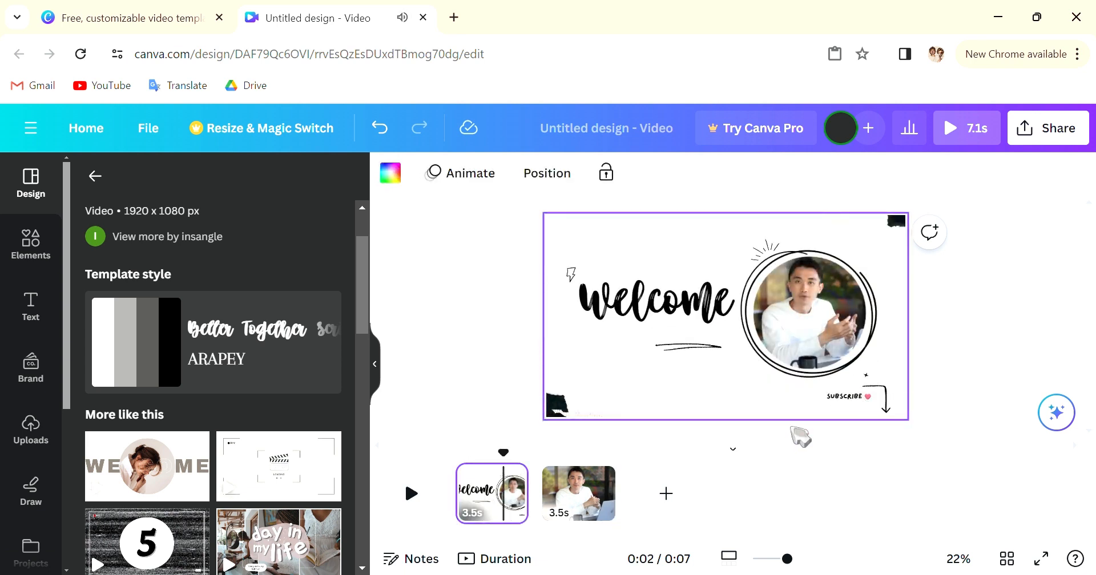
{"action": "left_click", "coordinate": [579, 492]}
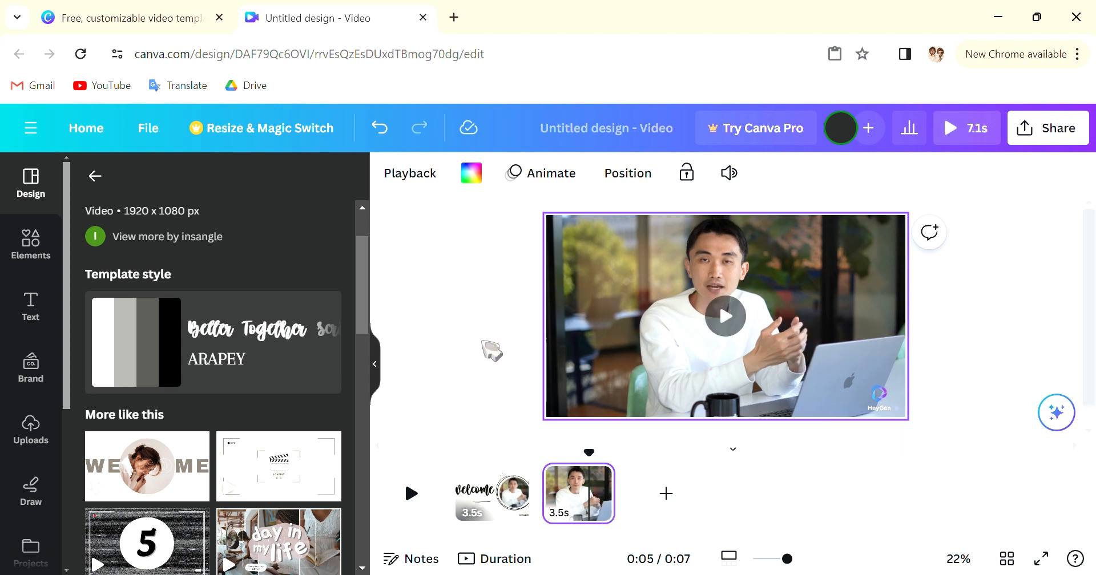
{"action": "left_click", "coordinate": [489, 350]}
{"action": "left_click", "coordinate": [506, 515]}
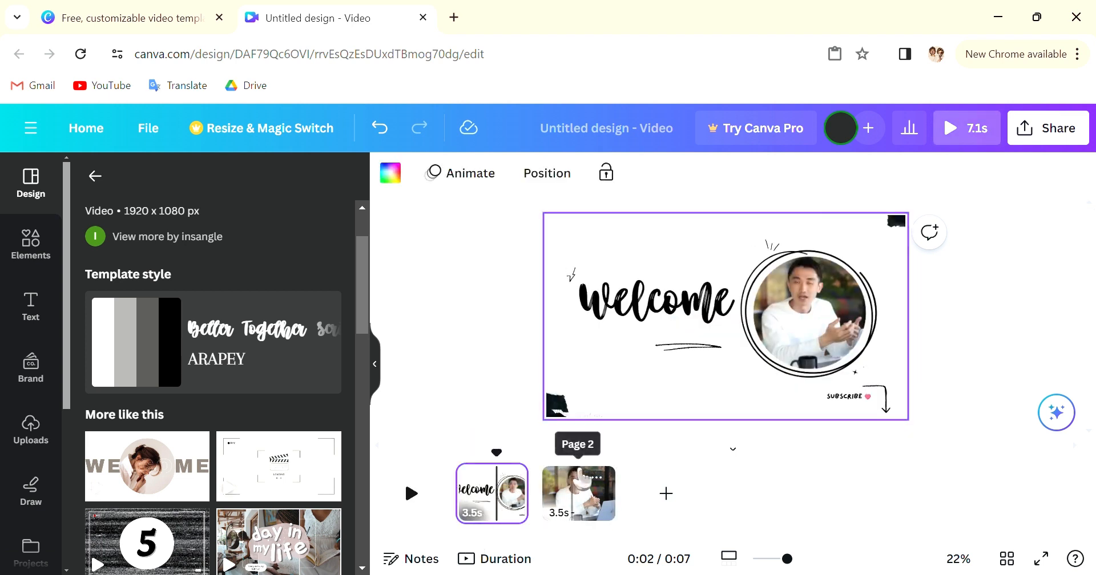
Delete the second page with the full-frame avatar video, keeping only the Welcome page.
{"action": "left_click", "coordinate": [597, 506]}
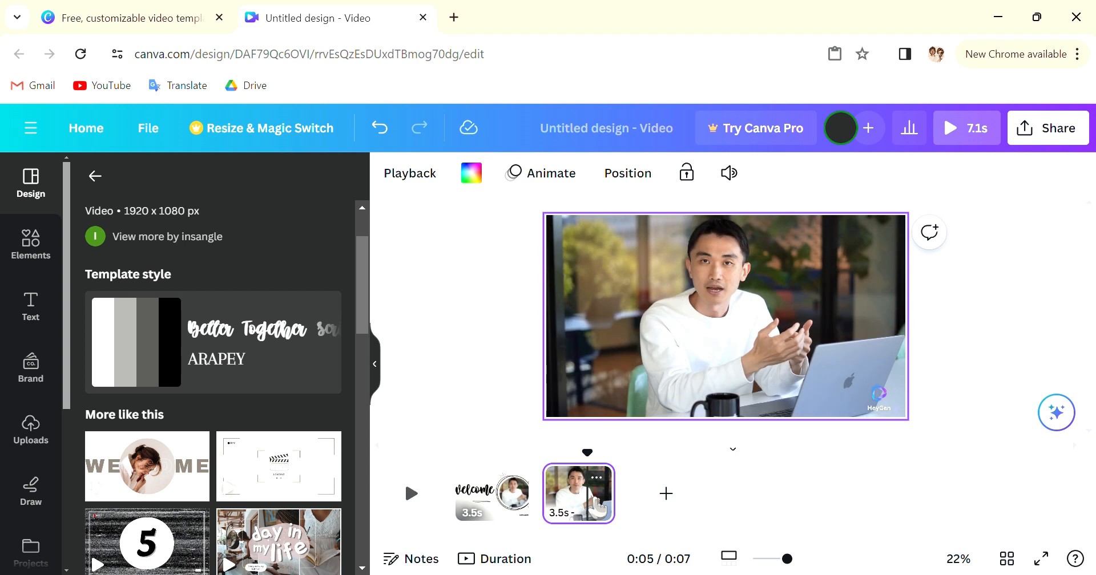
{"action": "left_click", "coordinate": [596, 477]}
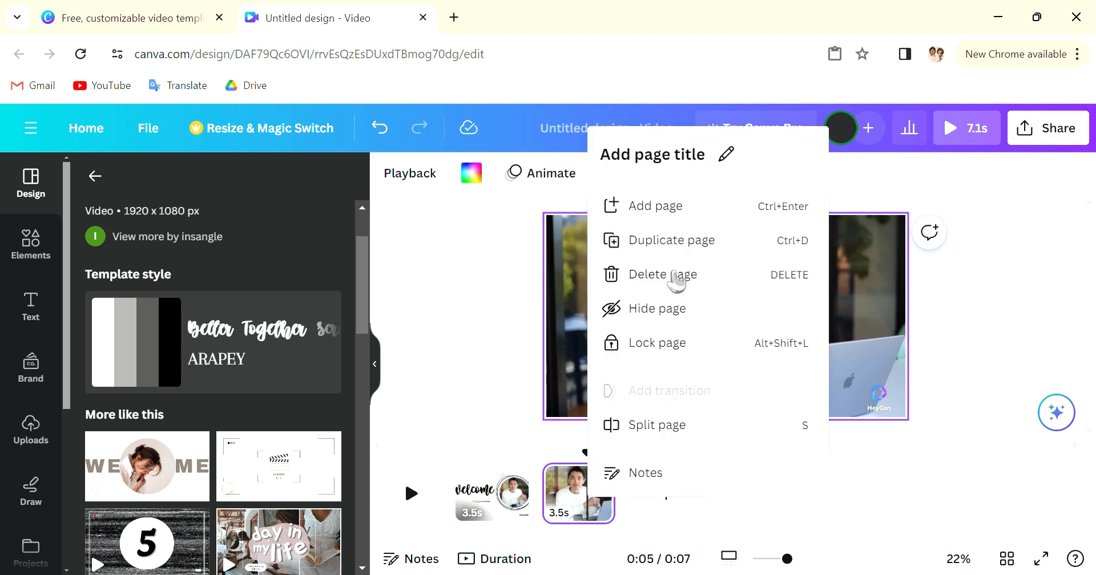
{"action": "left_click", "coordinate": [676, 277]}
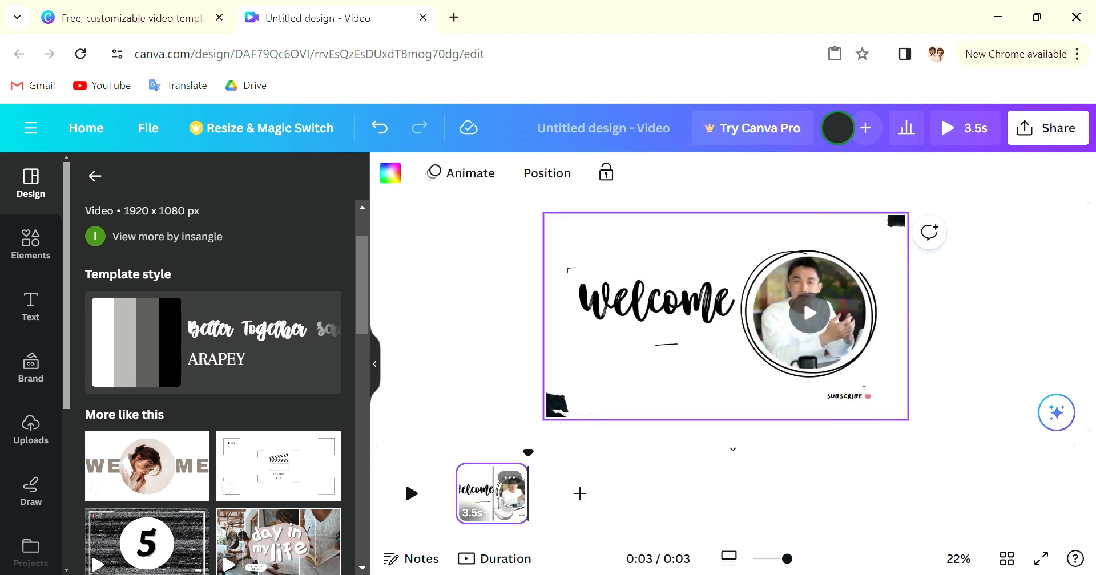
{"action": "left_click", "coordinate": [500, 498]}
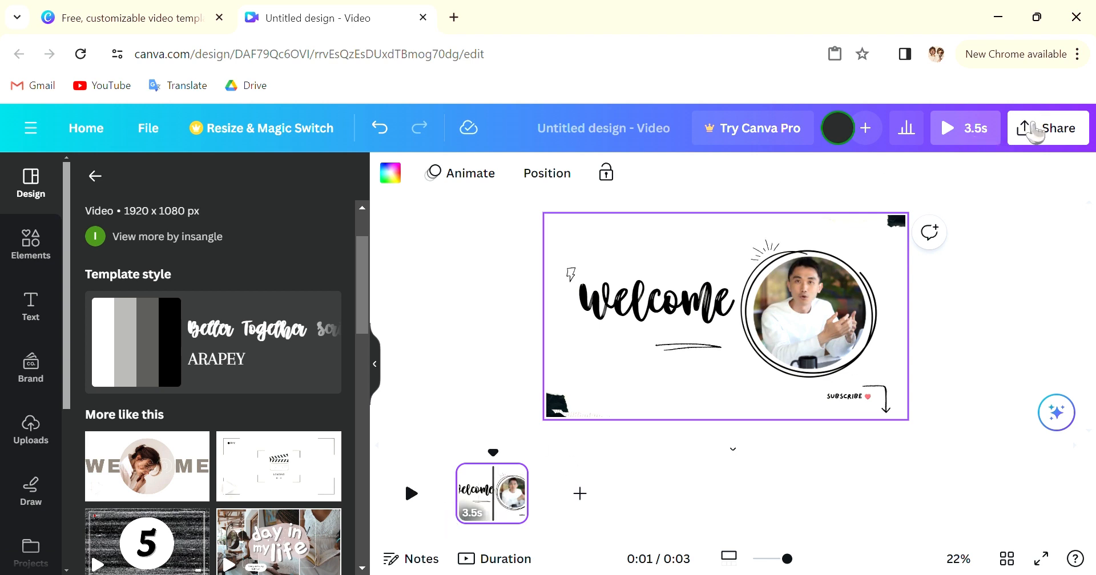
Add the grey torn-paper graphic to the Welcome page, shrink it and place it in the page's upper-left corner.
{"action": "scroll", "coordinate": [229, 343], "scroll_direction": "down", "scroll_amount": 2}
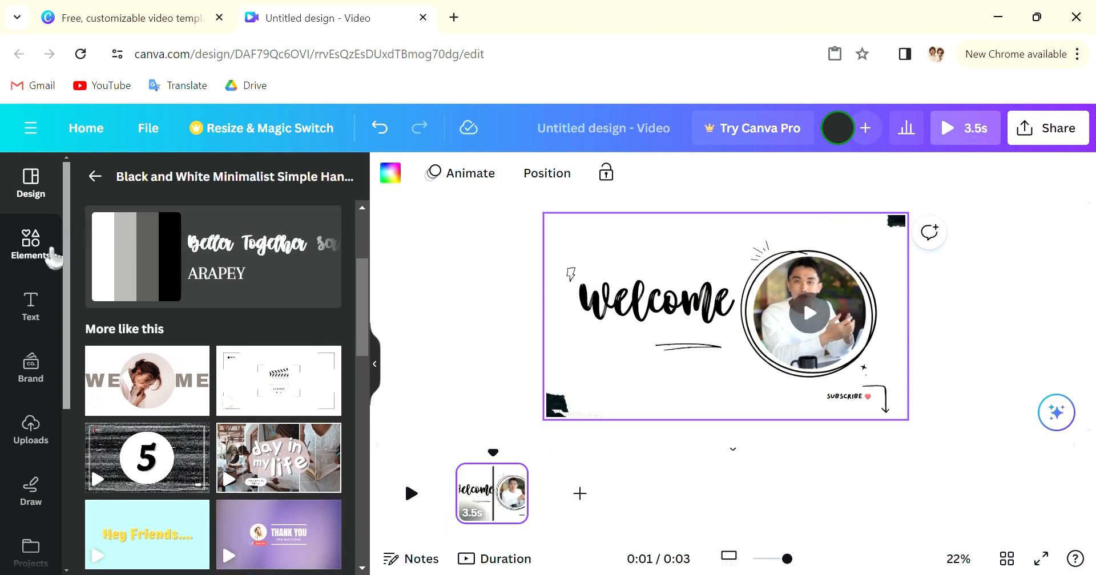
{"action": "left_click", "coordinate": [50, 254]}
{"action": "scroll", "coordinate": [267, 383], "scroll_direction": "down", "scroll_amount": 3}
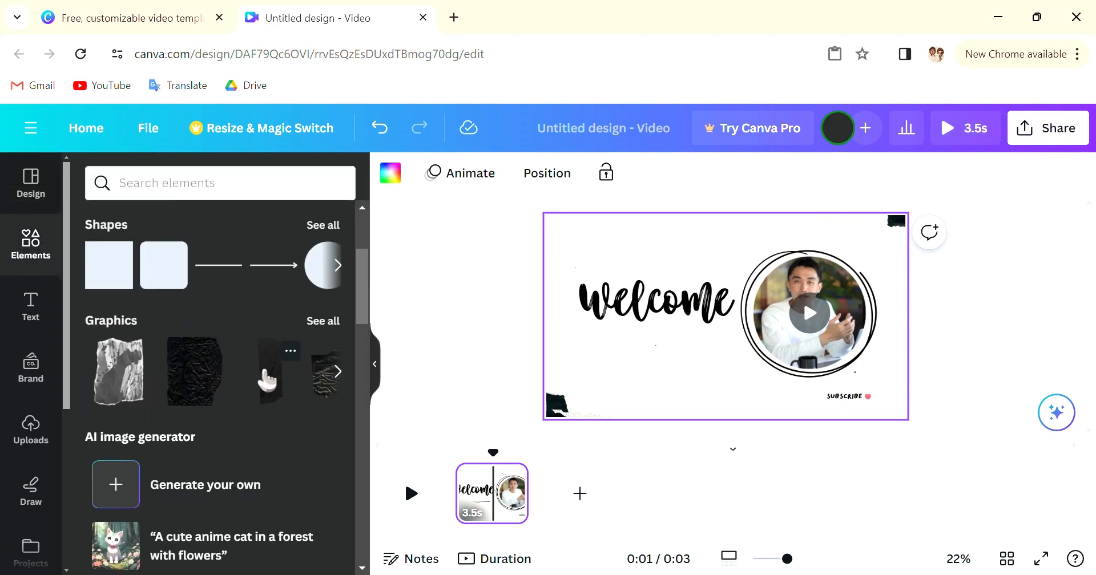
{"action": "left_click", "coordinate": [137, 389]}
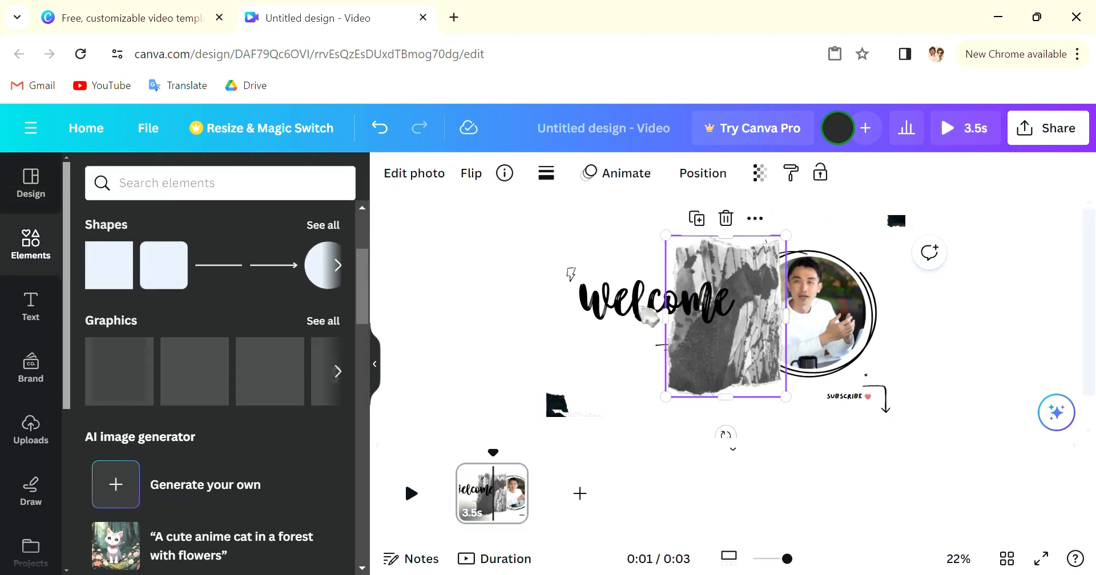
{"action": "left_click_drag", "start_coordinate": [741, 329], "coordinate": [697, 365]}
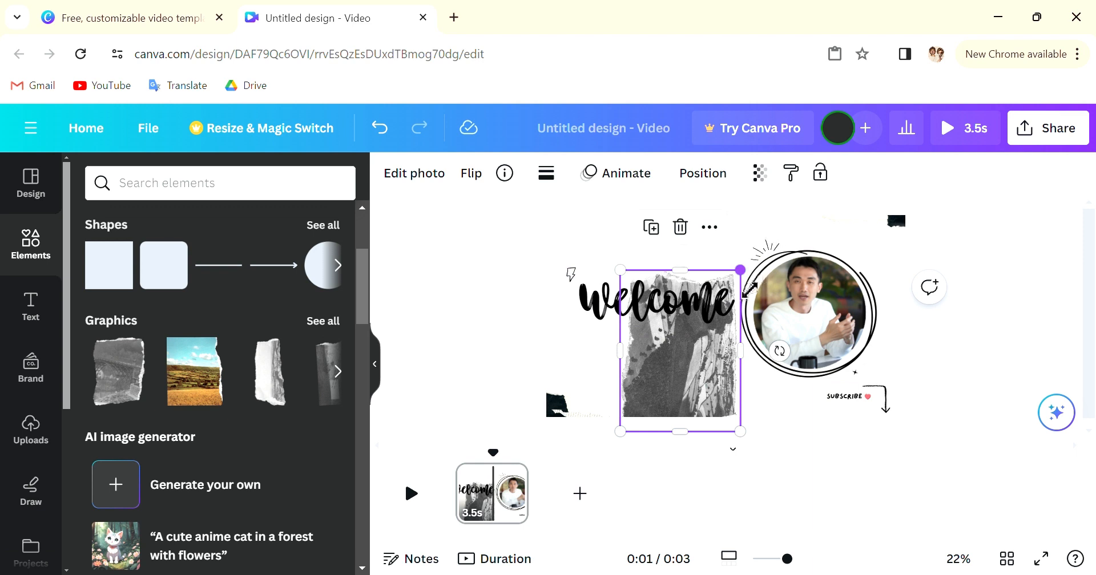
{"action": "left_click_drag", "start_coordinate": [749, 290], "coordinate": [677, 344]}
{"action": "left_click_drag", "start_coordinate": [645, 382], "coordinate": [579, 246]}
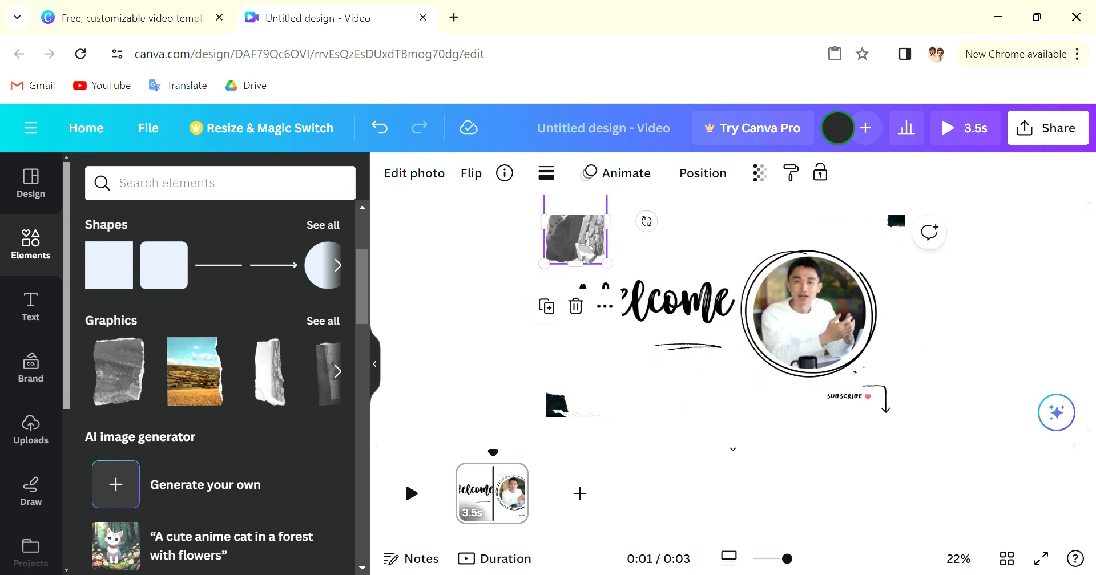
{"action": "left_click", "coordinate": [474, 336]}
Try to add the confetti sticker from the shape stickers and move it over the circular frame.
{"action": "scroll", "coordinate": [237, 451], "scroll_direction": "down", "scroll_amount": 5}
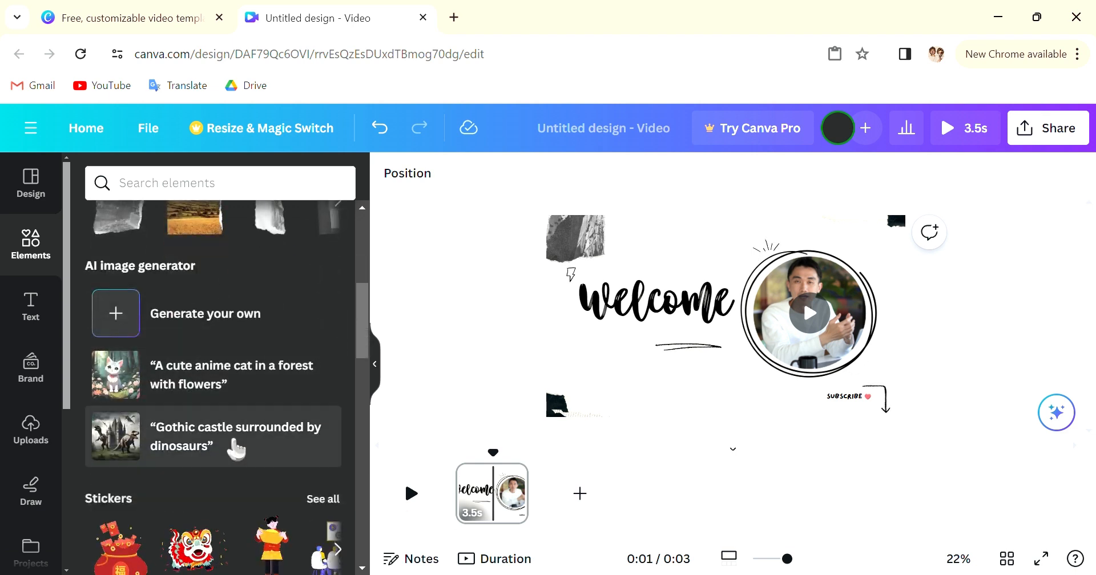
{"action": "scroll", "coordinate": [343, 421], "scroll_direction": "down", "scroll_amount": 3}
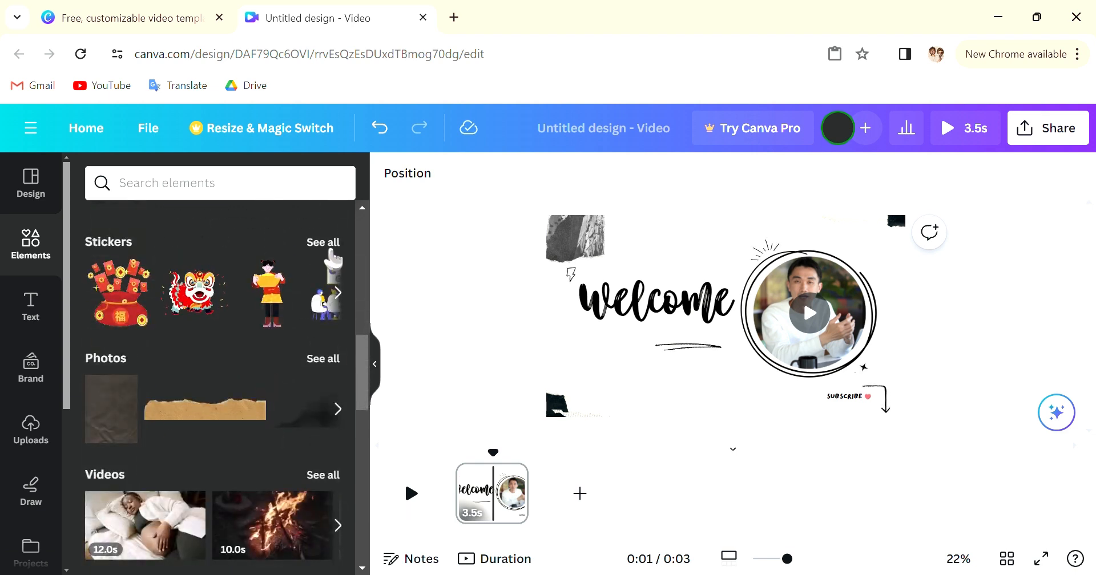
{"action": "left_click", "coordinate": [323, 242]}
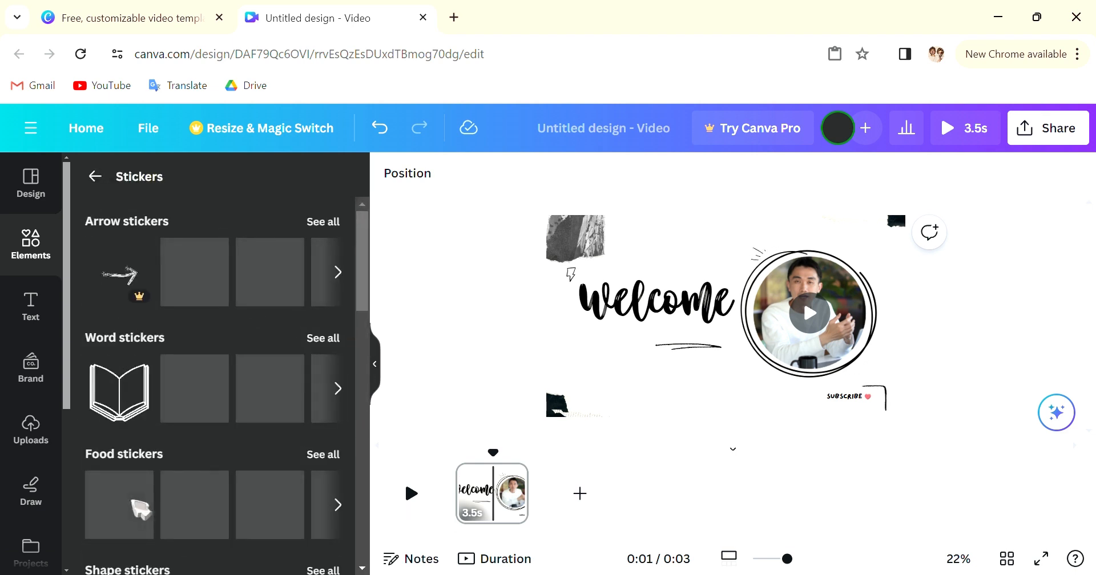
{"action": "scroll", "coordinate": [288, 438], "scroll_direction": "down", "scroll_amount": 2}
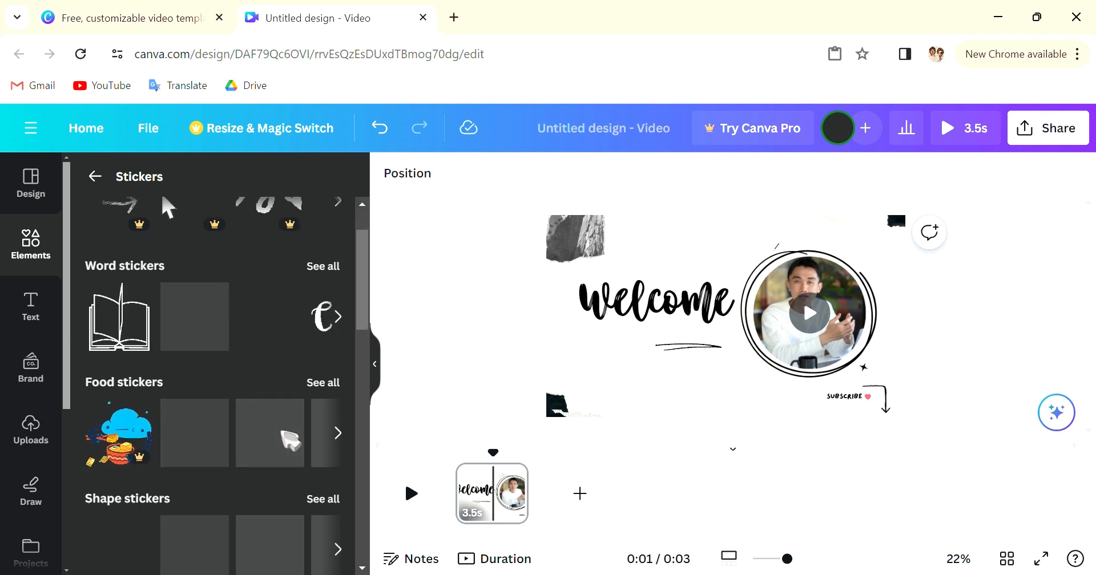
{"action": "scroll", "coordinate": [287, 438], "scroll_direction": "down", "scroll_amount": 4}
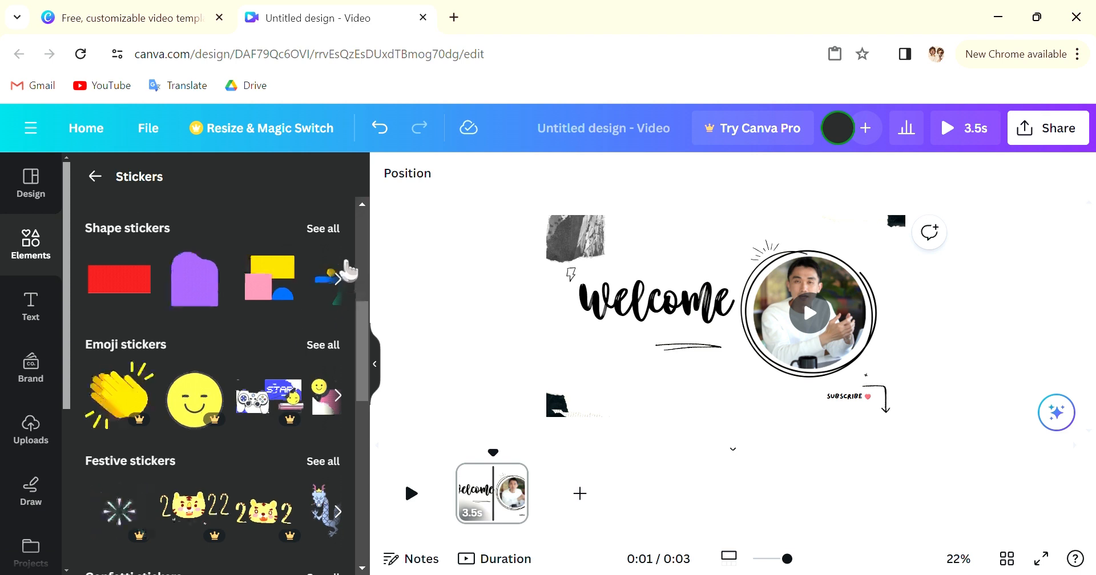
{"action": "left_click", "coordinate": [336, 237]}
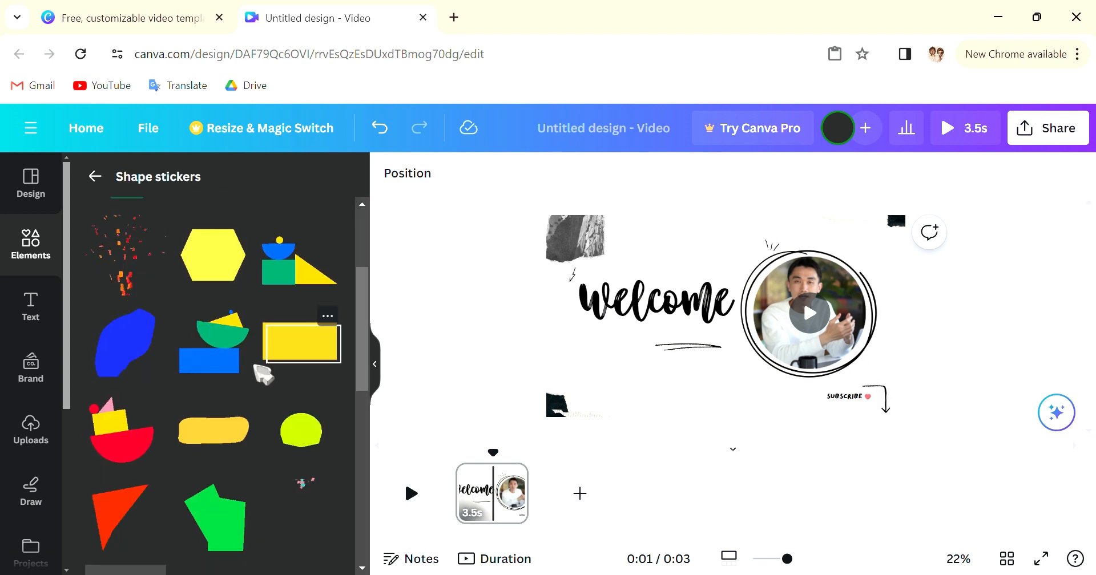
{"action": "scroll", "coordinate": [264, 375], "scroll_direction": "down", "scroll_amount": 2}
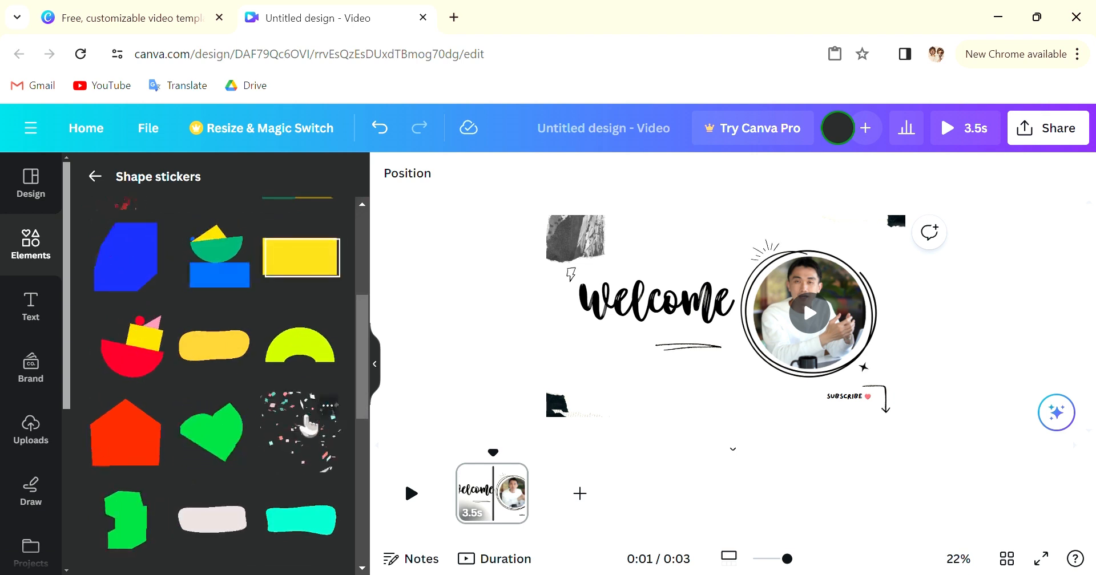
{"action": "left_click", "coordinate": [308, 425]}
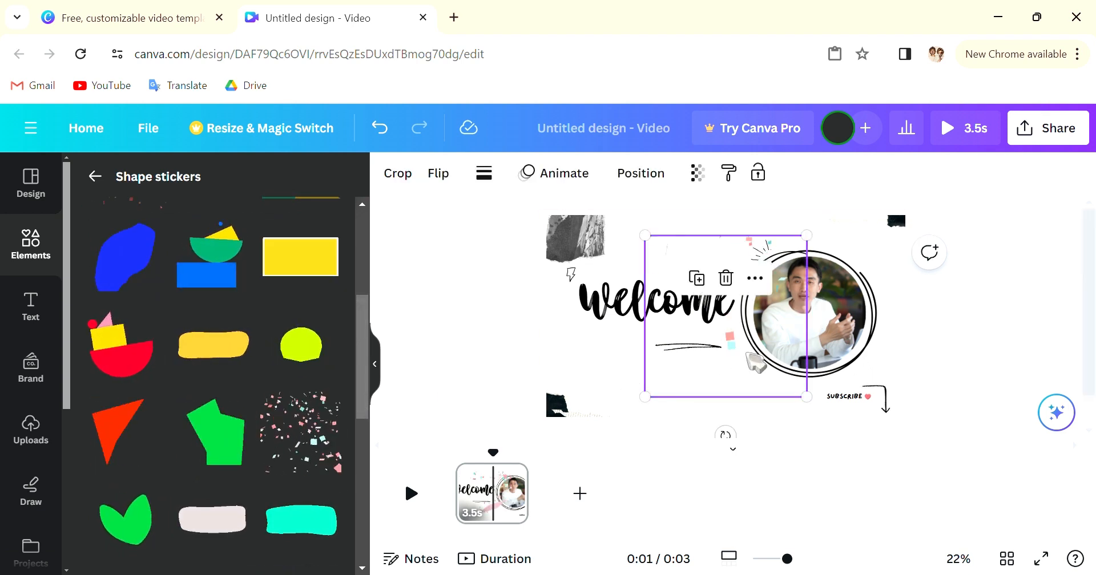
{"action": "left_click_drag", "start_coordinate": [766, 370], "coordinate": [838, 355]}
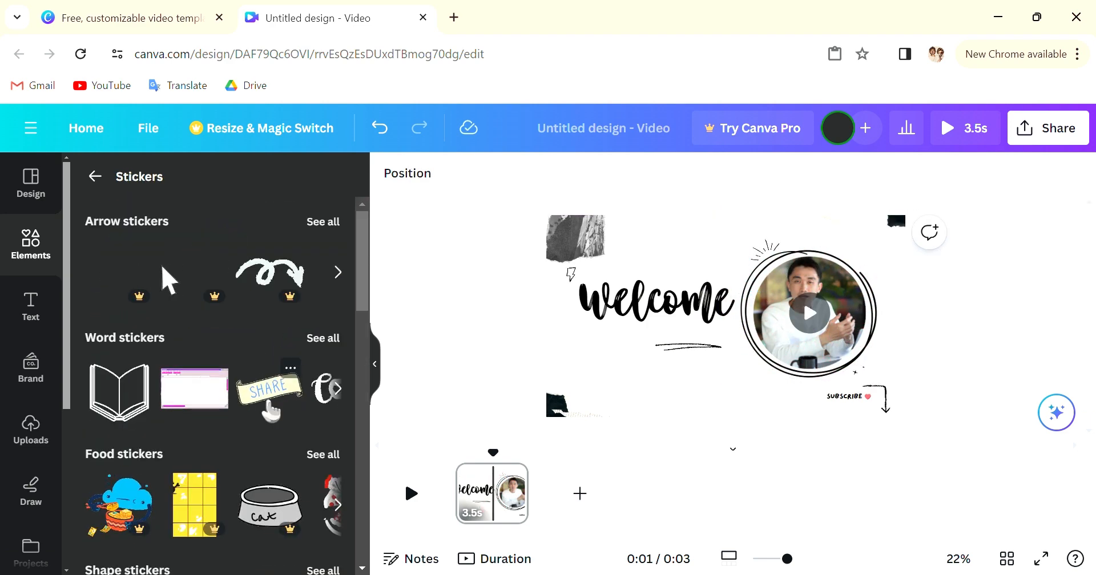
Add the SHARE banner word sticker, shrink it and place it beneath the welcome lettering.
{"action": "left_click", "coordinate": [271, 411]}
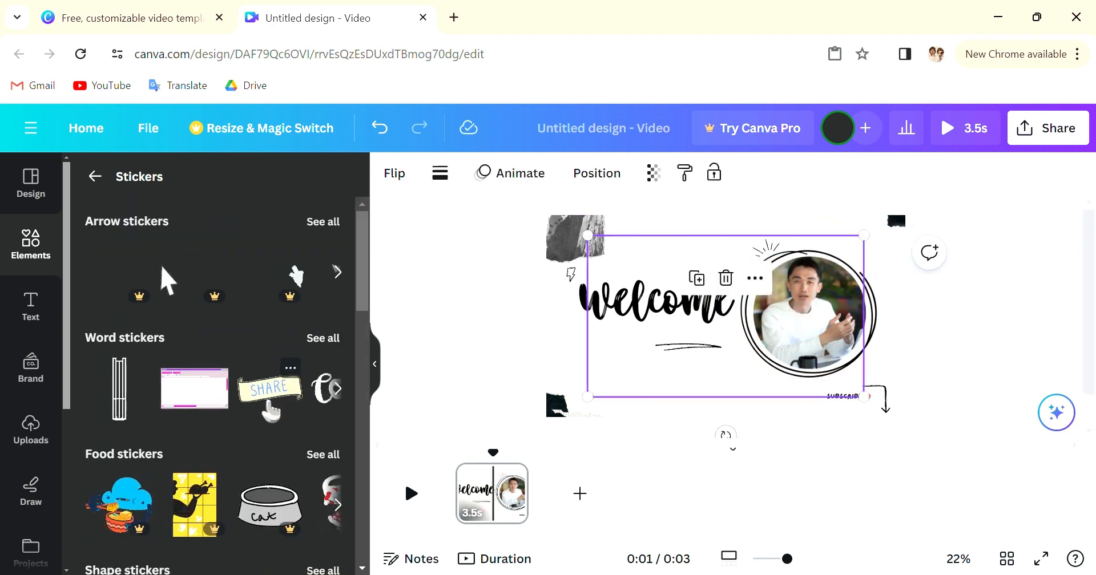
{"action": "left_click_drag", "start_coordinate": [751, 357], "coordinate": [733, 398]}
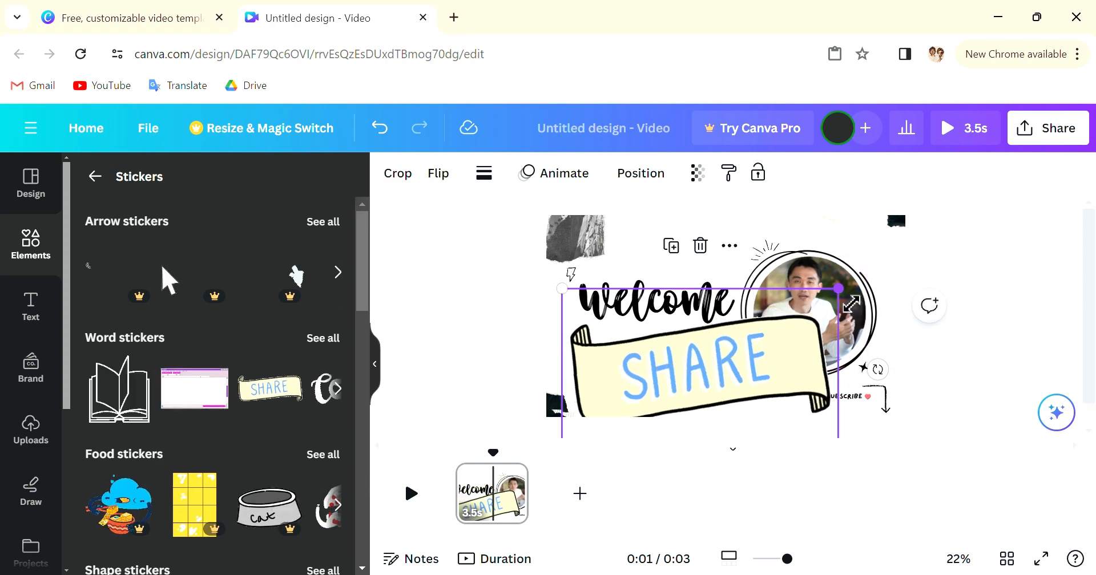
{"action": "left_click_drag", "start_coordinate": [839, 289], "coordinate": [684, 395]}
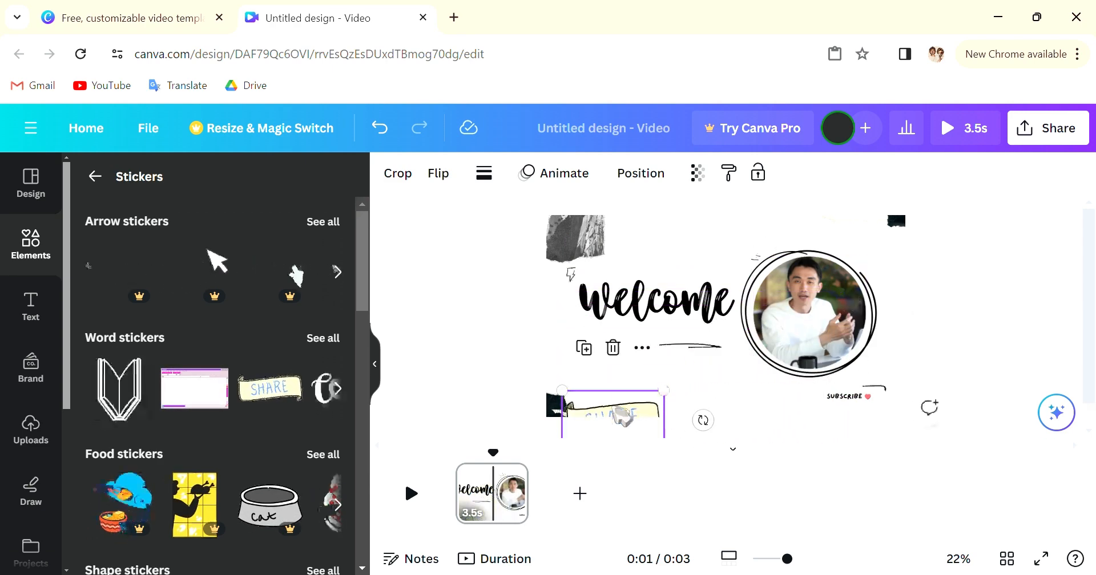
{"action": "left_click_drag", "start_coordinate": [624, 416], "coordinate": [685, 382]}
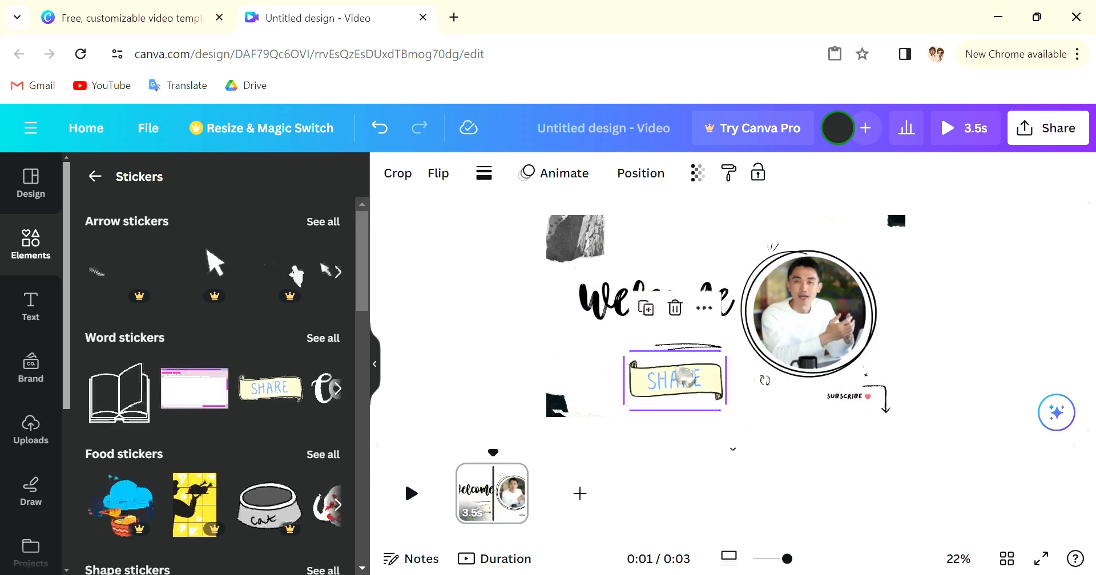
{"action": "right_click", "coordinate": [687, 391]}
{"action": "mouse_move", "coordinate": [685, 394]}
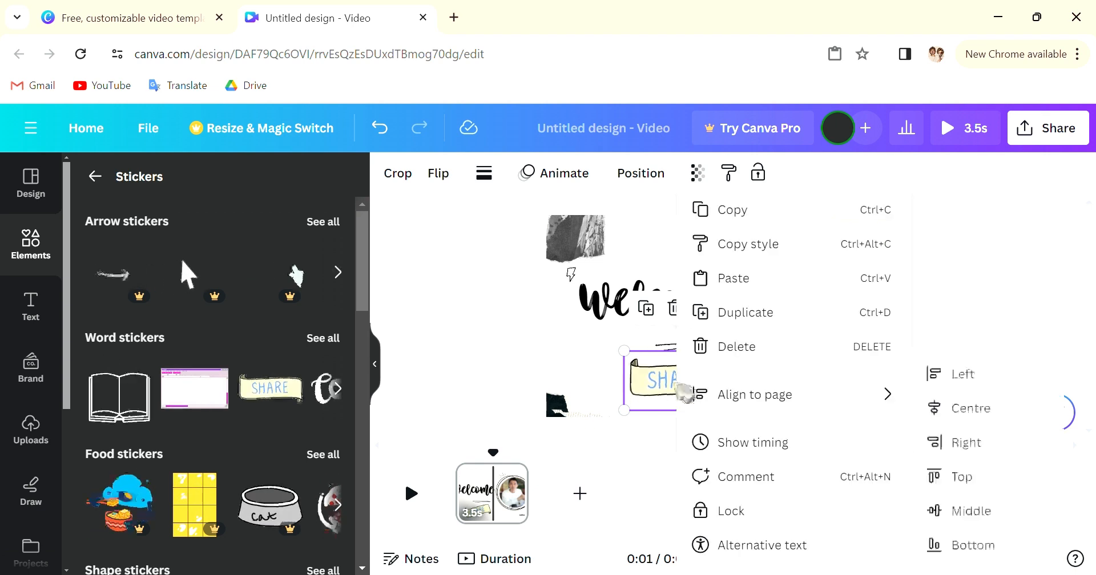
{"action": "left_click", "coordinate": [507, 386]}
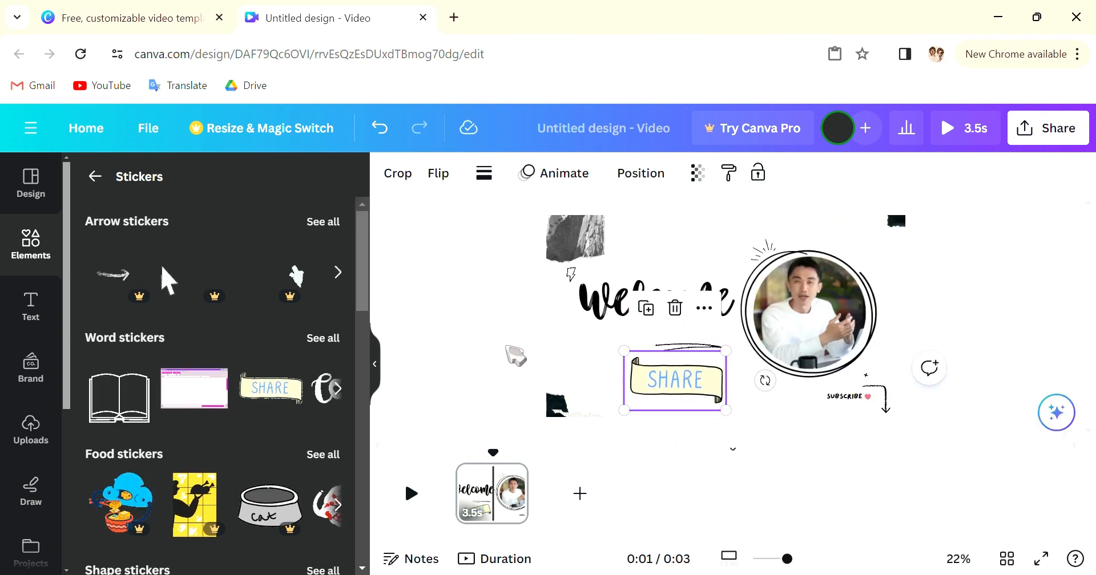
Make the SHARE sticker slightly transparent and nudge it a little down and to the right.
{"action": "left_click", "coordinate": [697, 173]}
{"action": "left_click_drag", "start_coordinate": [692, 241], "coordinate": [643, 260]}
{"action": "left_click_drag", "start_coordinate": [646, 387], "coordinate": [653, 392]}
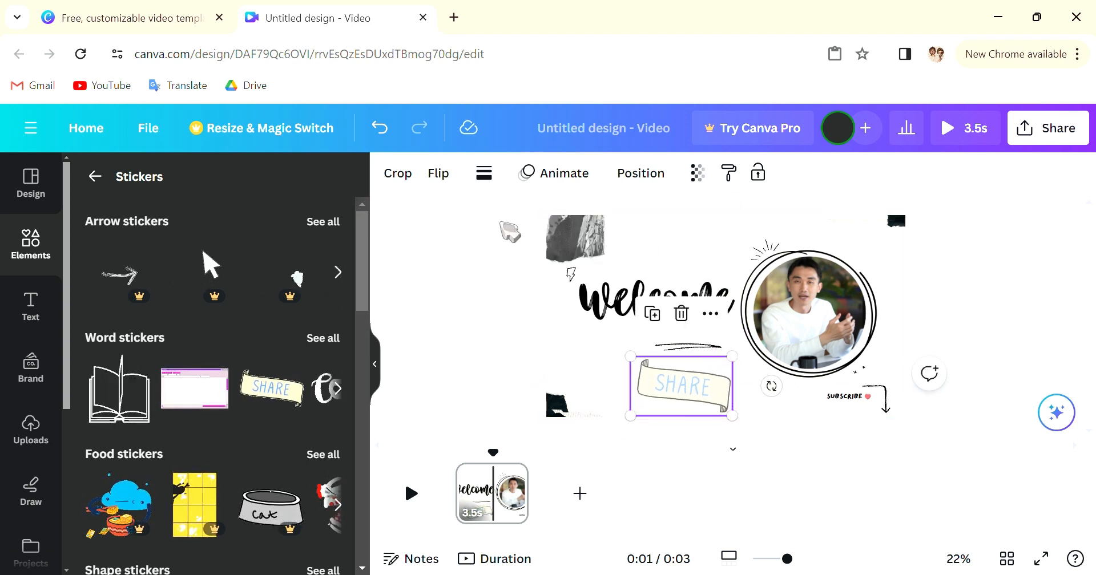
Try the Breathe animation on the SHARE sticker and apply Pan on enter instead.
{"action": "left_click", "coordinate": [528, 174]}
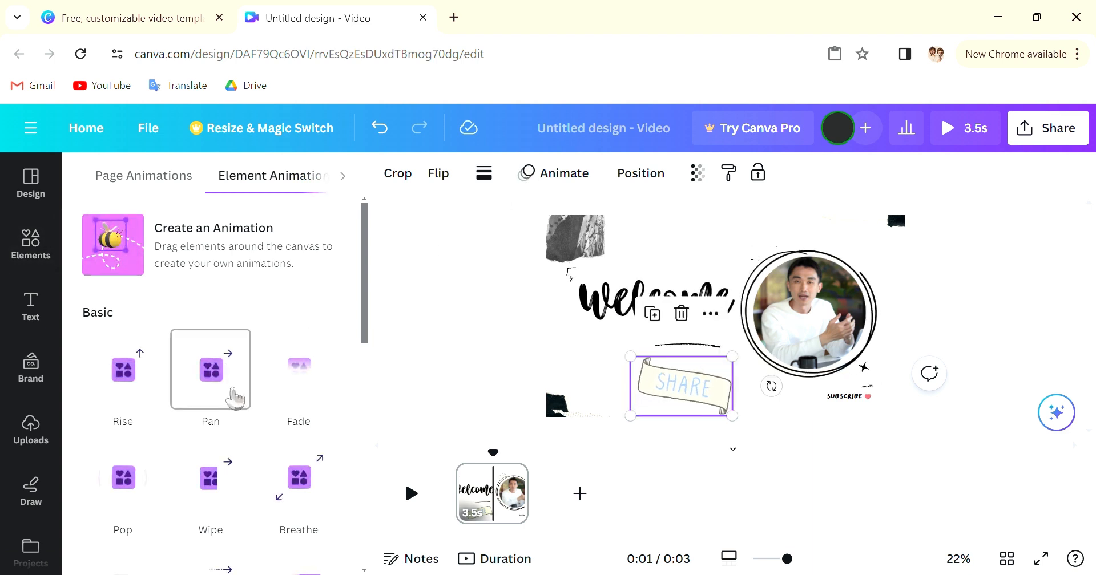
{"action": "scroll", "coordinate": [221, 378], "scroll_direction": "down", "scroll_amount": 2}
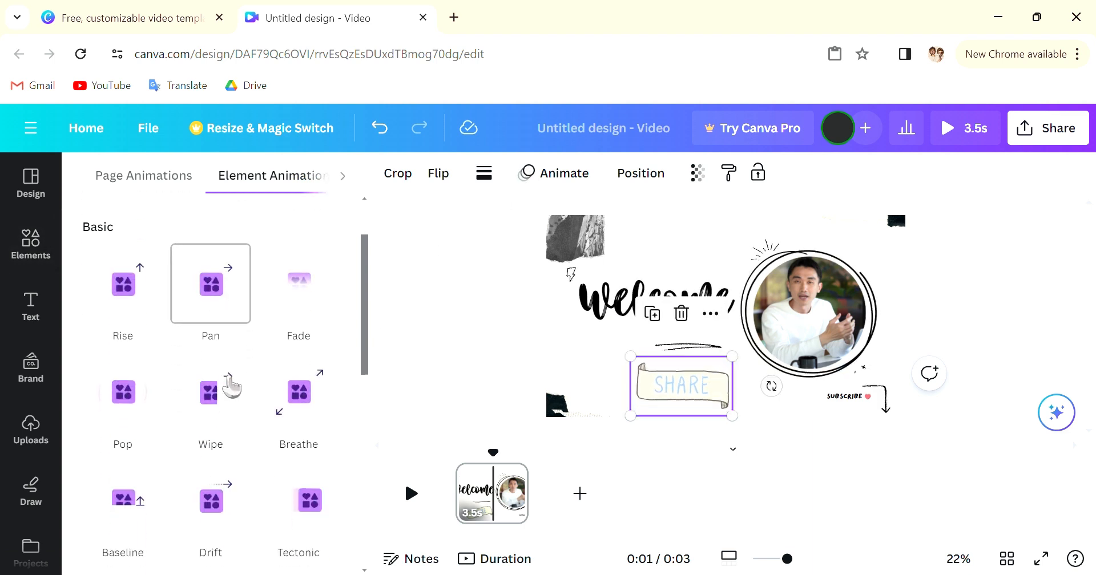
{"action": "left_click", "coordinate": [314, 400]}
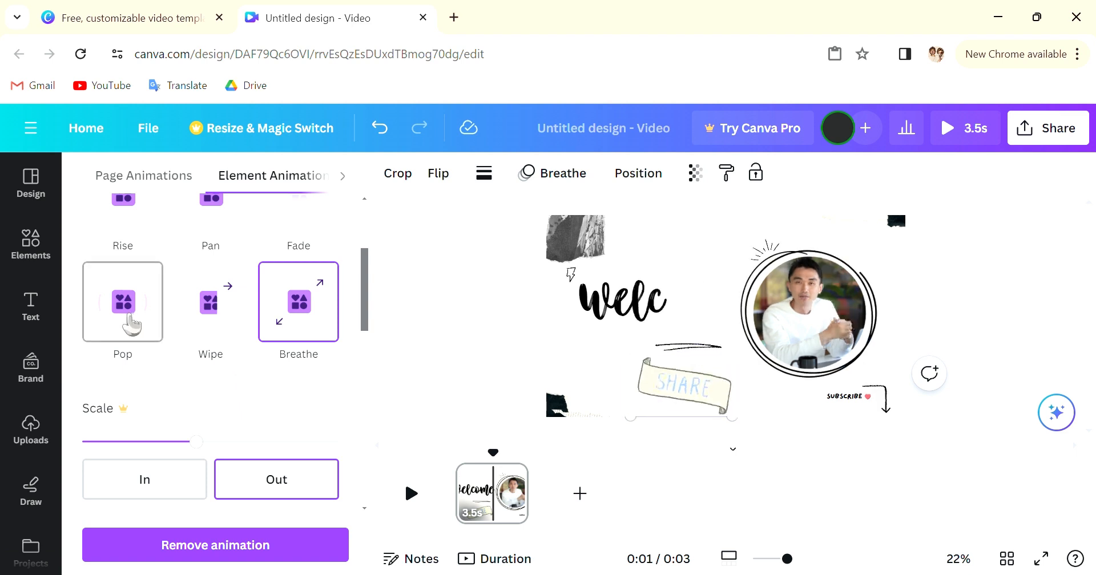
{"action": "scroll", "coordinate": [200, 316], "scroll_direction": "up", "scroll_amount": 3}
{"action": "left_click", "coordinate": [234, 388]}
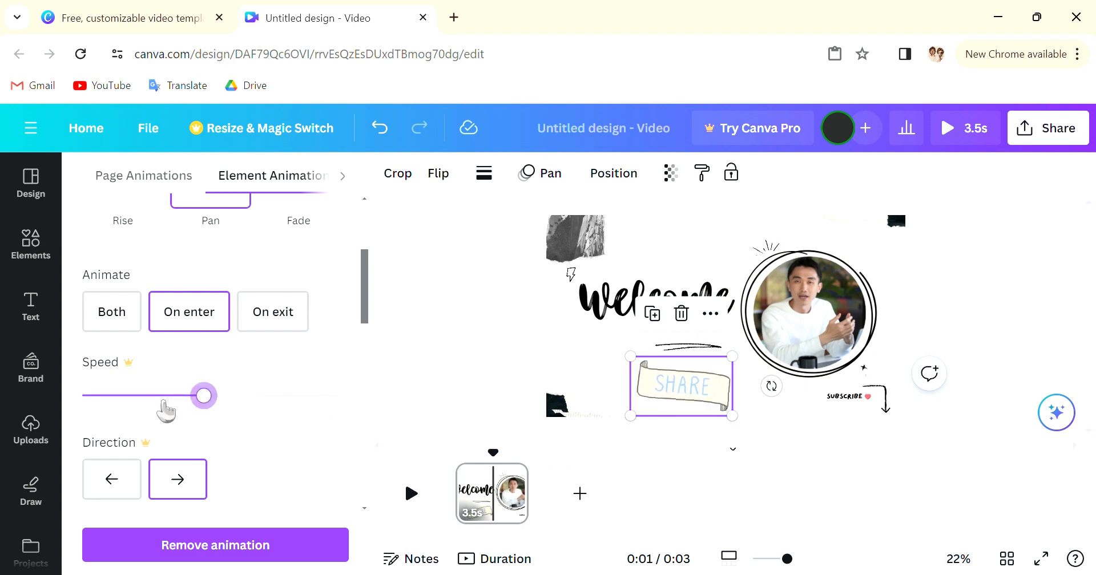
{"action": "left_click", "coordinate": [165, 401]}
Look through the remaining element animations for the SHARE sticker, including the Exaggerate styles.
{"action": "left_click", "coordinate": [963, 131]}
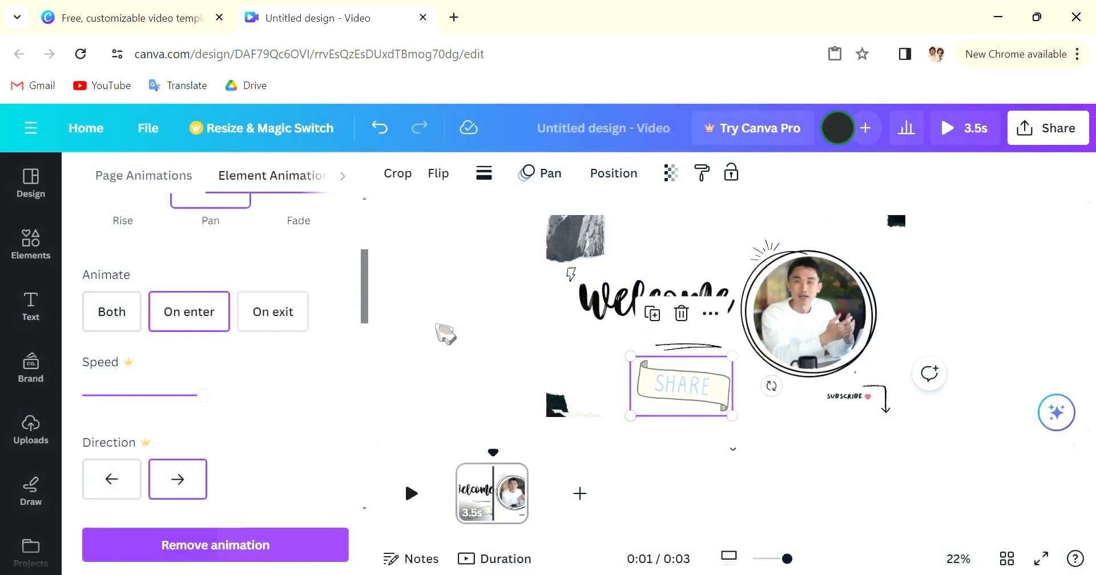
{"action": "scroll", "coordinate": [232, 399], "scroll_direction": "down", "scroll_amount": 5}
{"action": "scroll", "coordinate": [200, 351], "scroll_direction": "up", "scroll_amount": 1}
{"action": "scroll", "coordinate": [227, 416], "scroll_direction": "up", "scroll_amount": 3}
{"action": "scroll", "coordinate": [230, 416], "scroll_direction": "down", "scroll_amount": 6}
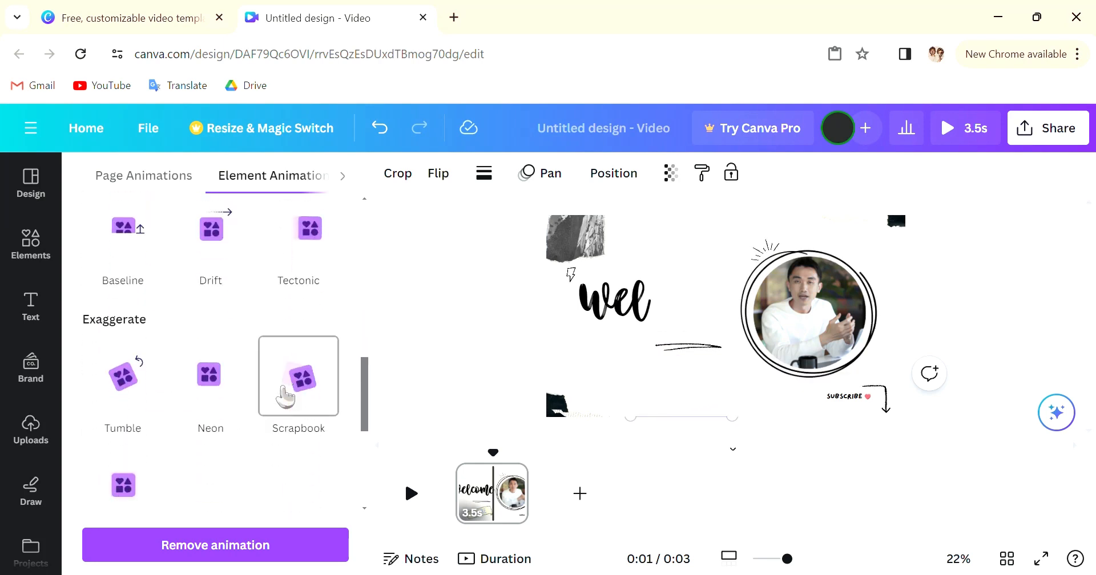
Browse the last Exaggerate styles and the motion effects available for the SHARE sticker, then deselect it.
{"action": "scroll", "coordinate": [285, 397], "scroll_direction": "down", "scroll_amount": 3}
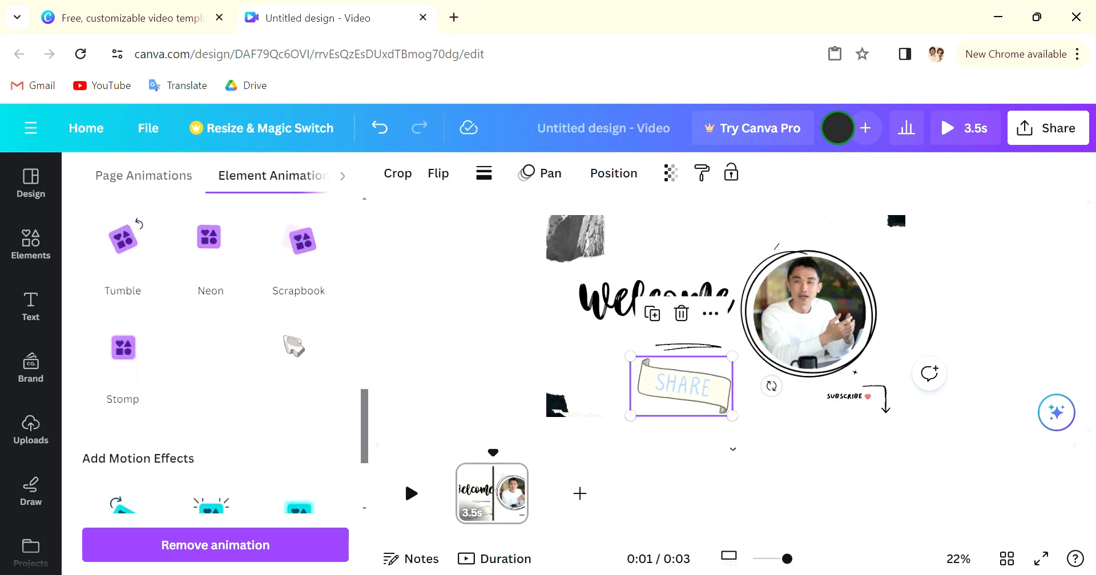
{"action": "scroll", "coordinate": [273, 326], "scroll_direction": "down", "scroll_amount": 3}
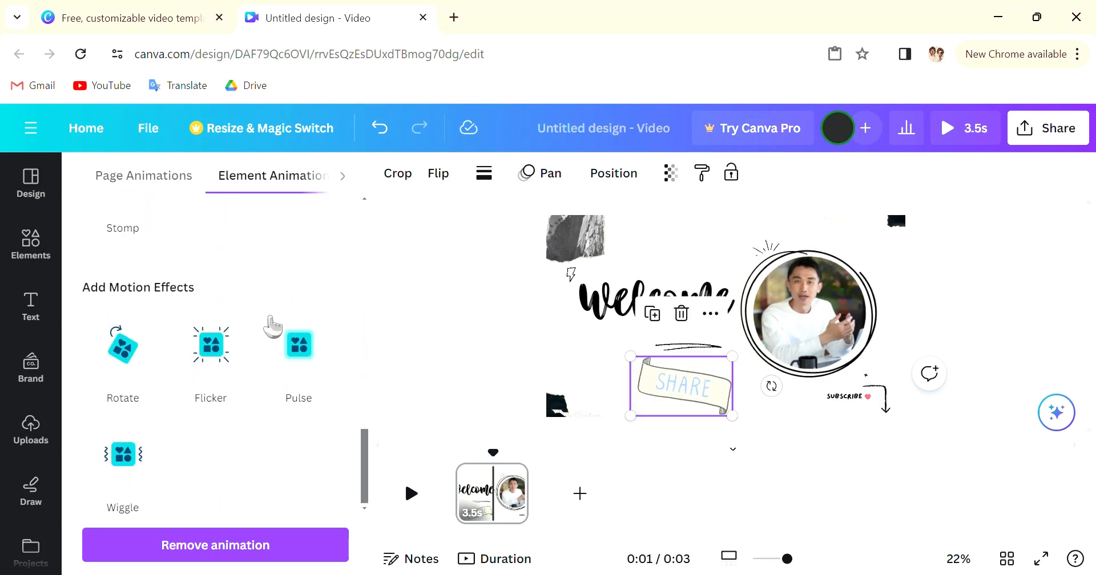
{"action": "left_click", "coordinate": [474, 366]}
{"action": "left_click", "coordinate": [1004, 346]}
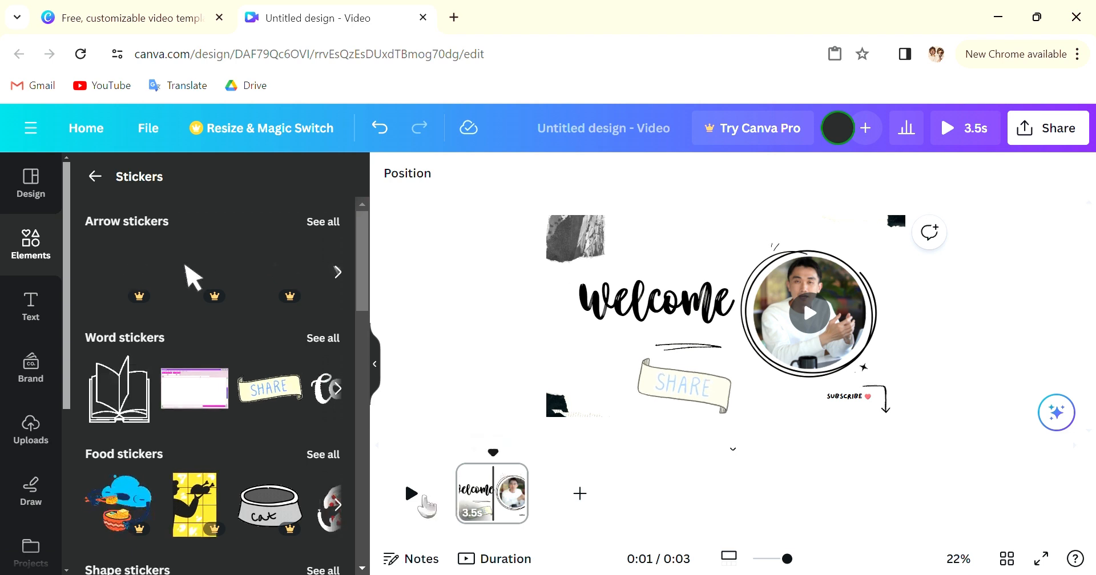
Preview the finished page, rewind it to the beginning and play it through again.
{"action": "left_click", "coordinate": [424, 498]}
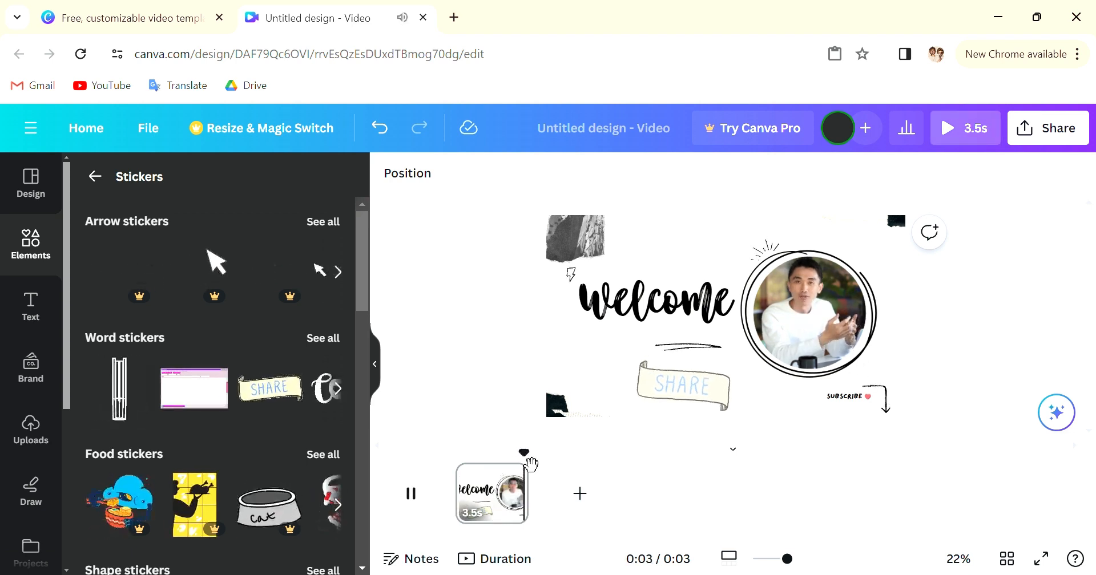
{"action": "left_click_drag", "start_coordinate": [529, 464], "coordinate": [446, 476]}
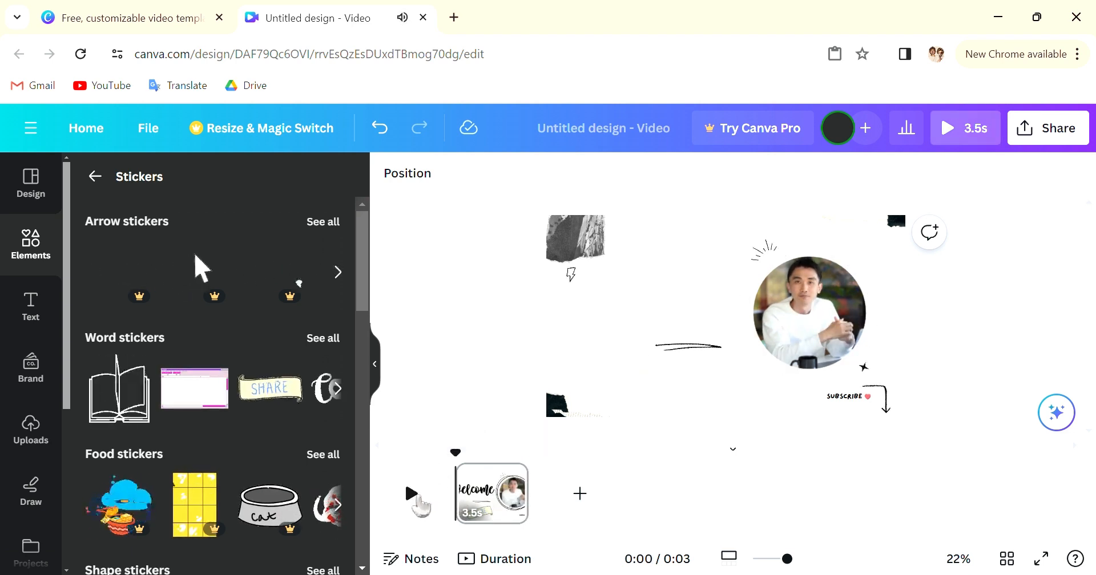
{"action": "left_click", "coordinate": [412, 494]}
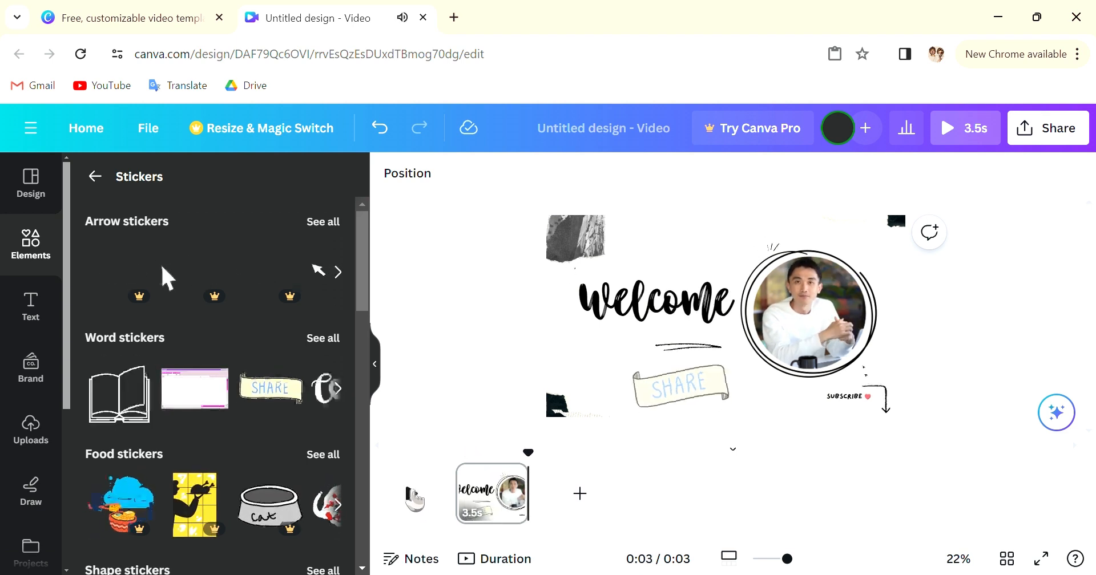
Download the design as an MP4 video.
{"action": "left_click", "coordinate": [1071, 139]}
{"action": "scroll", "coordinate": [900, 401], "scroll_direction": "down", "scroll_amount": 3}
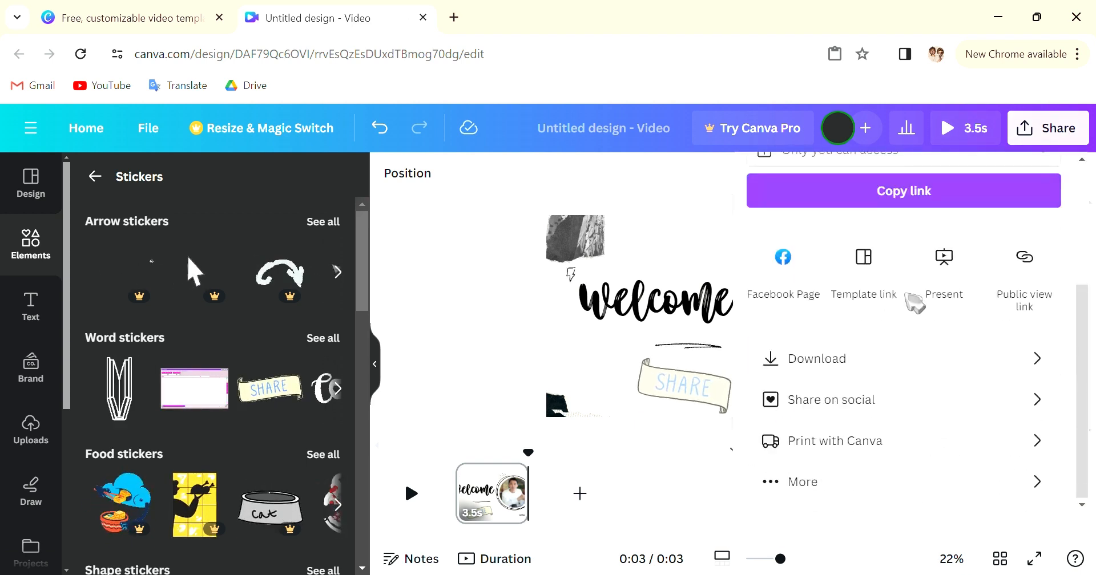
{"action": "left_click", "coordinate": [816, 368]}
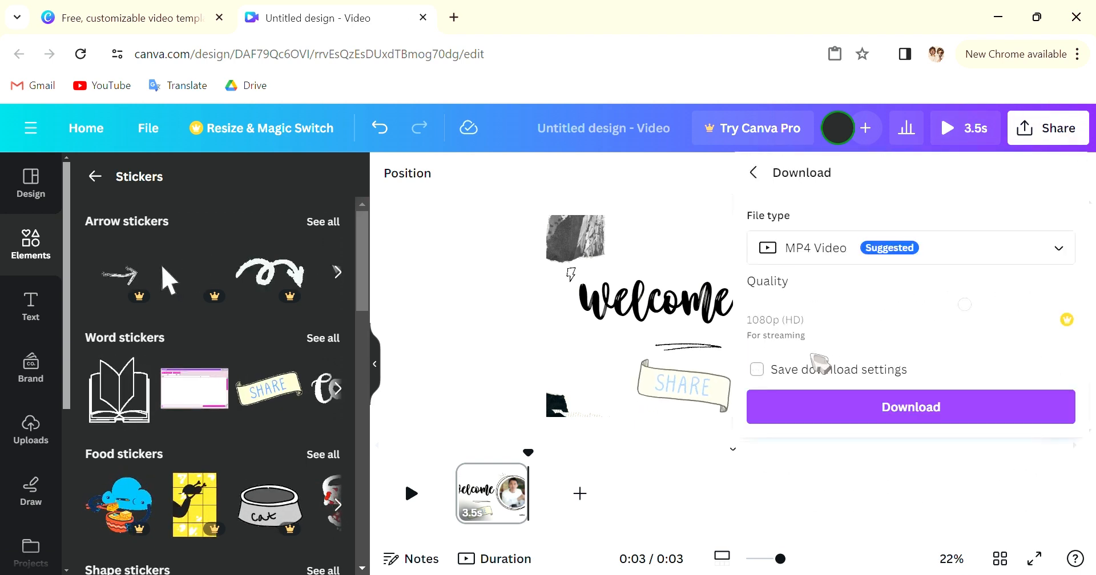
{"action": "left_click", "coordinate": [827, 415]}
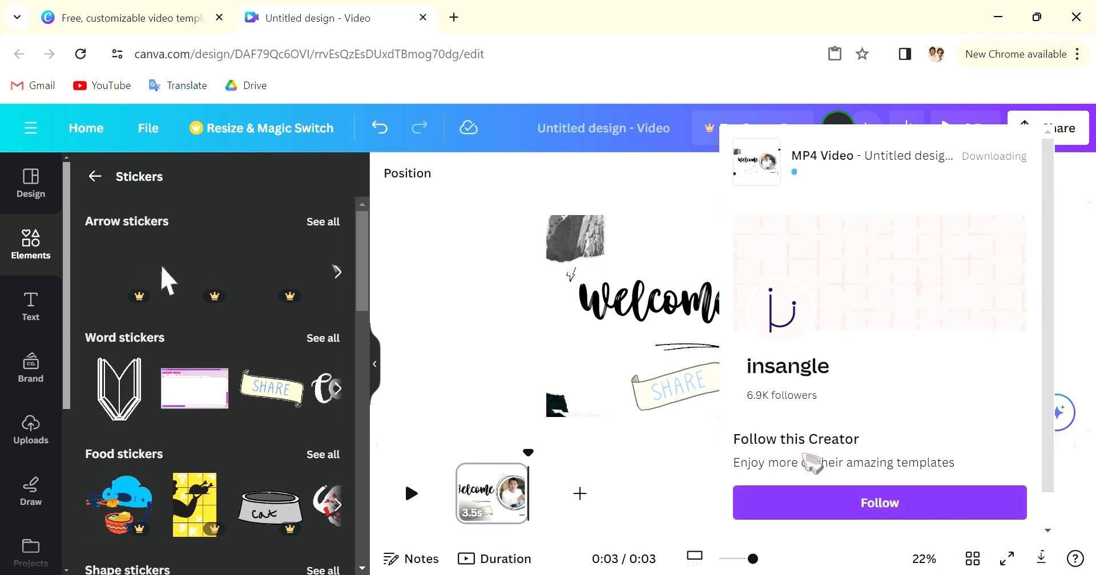